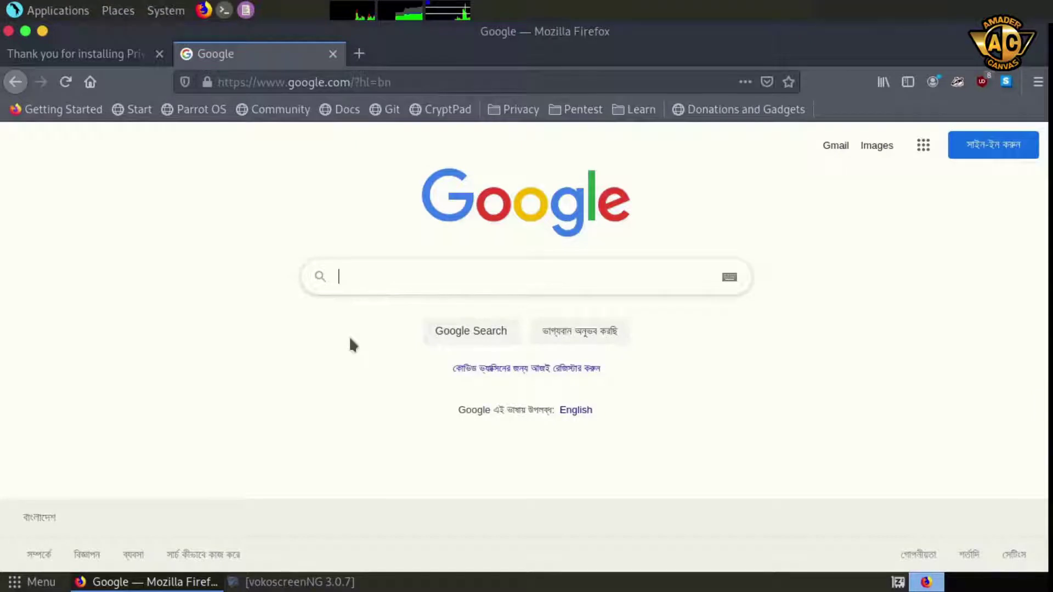
Search Google for 'wordpress download' and open the 'Download | WordPress.org' result
text(wordpress download)
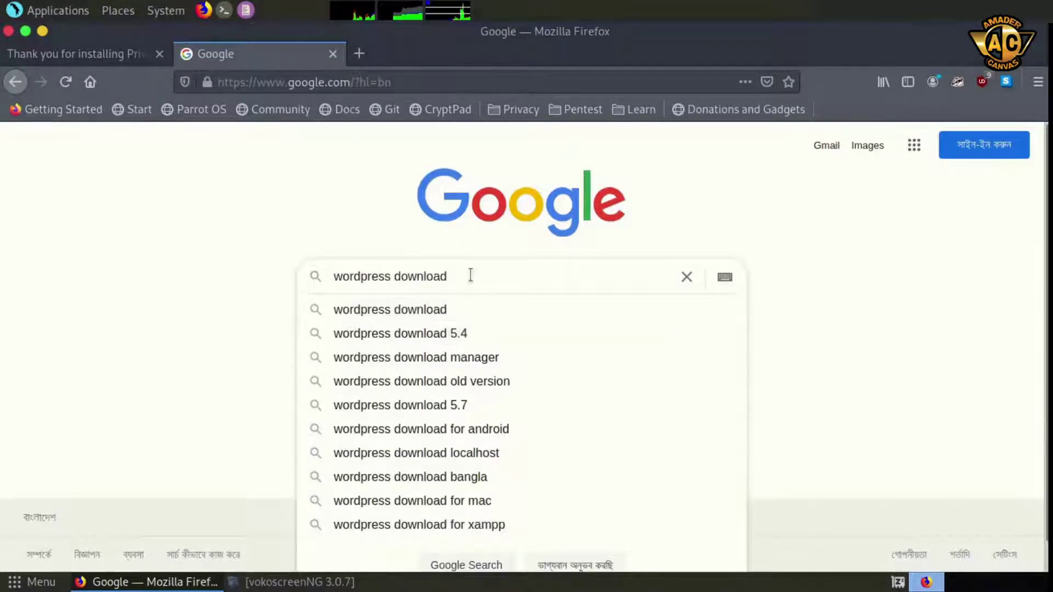
key(Return)
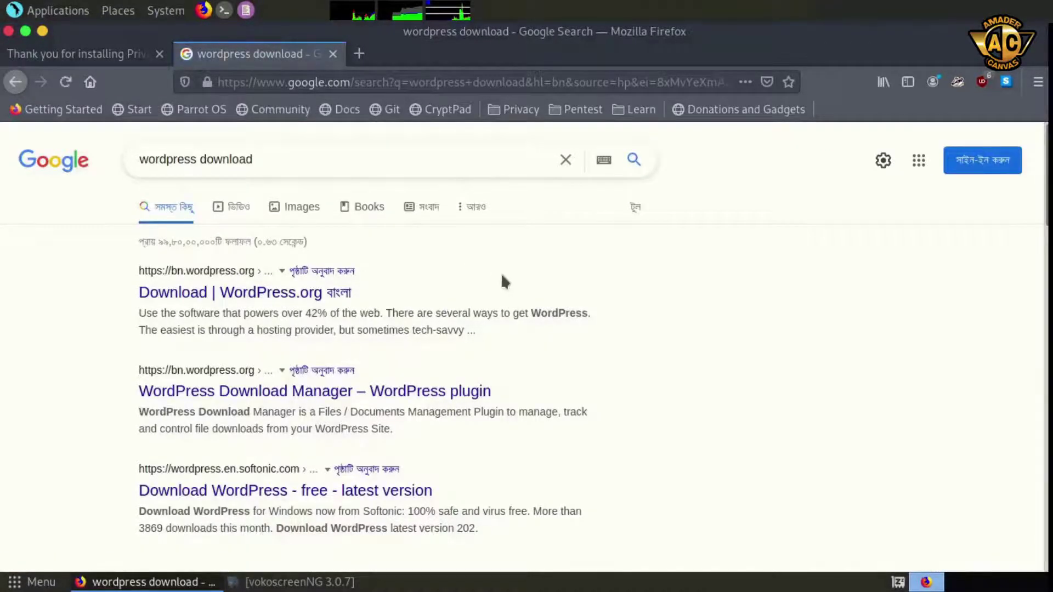
click(262, 299)
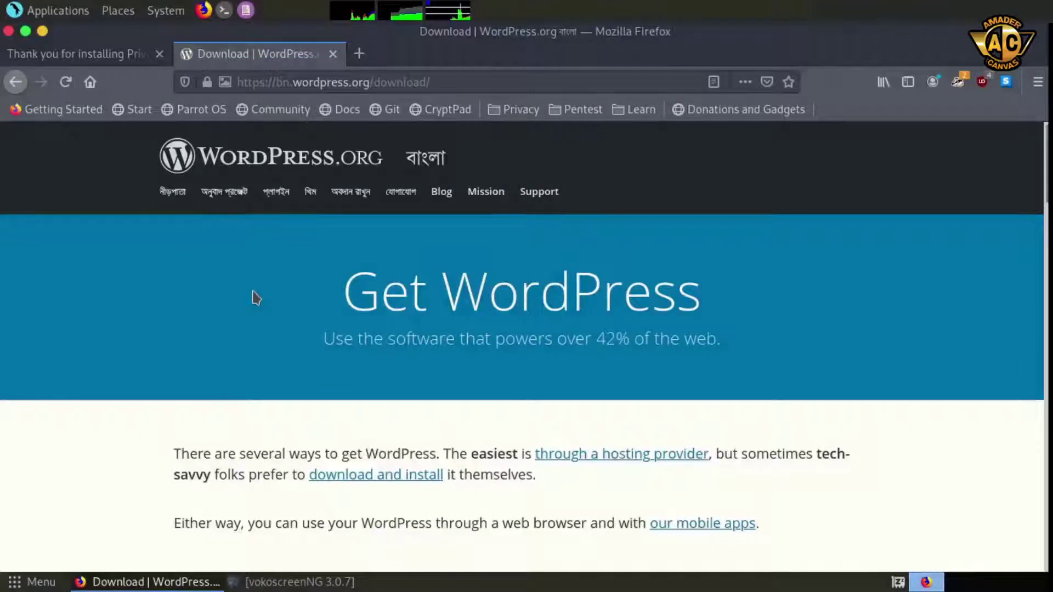
Save wordpress-5.8.tar.gz from the 'Priceless, and also free' section to the computer
scroll(257, 324, down, 5)
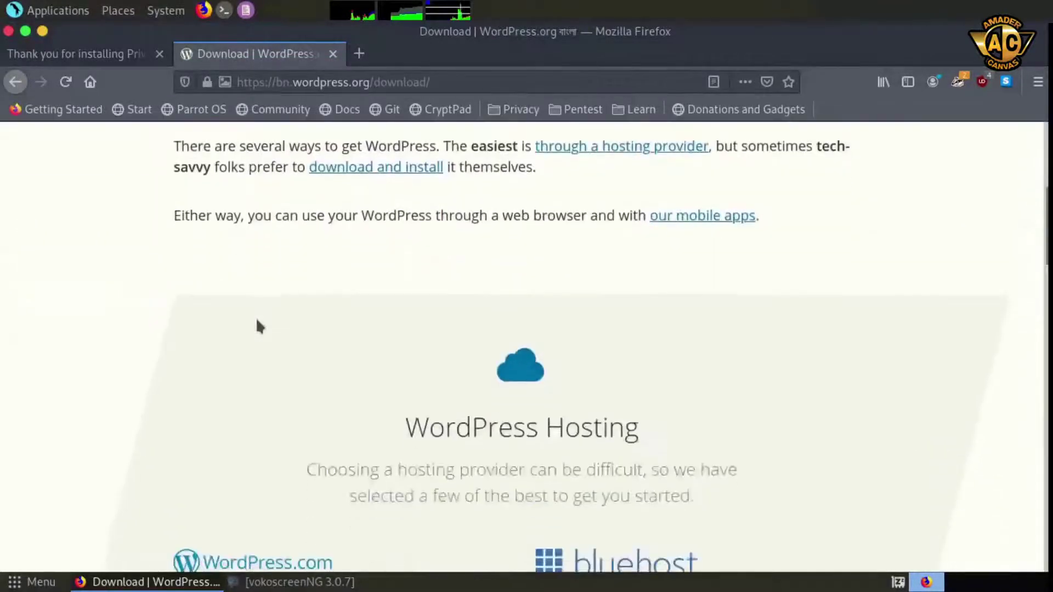
scroll(256, 317, down, 10)
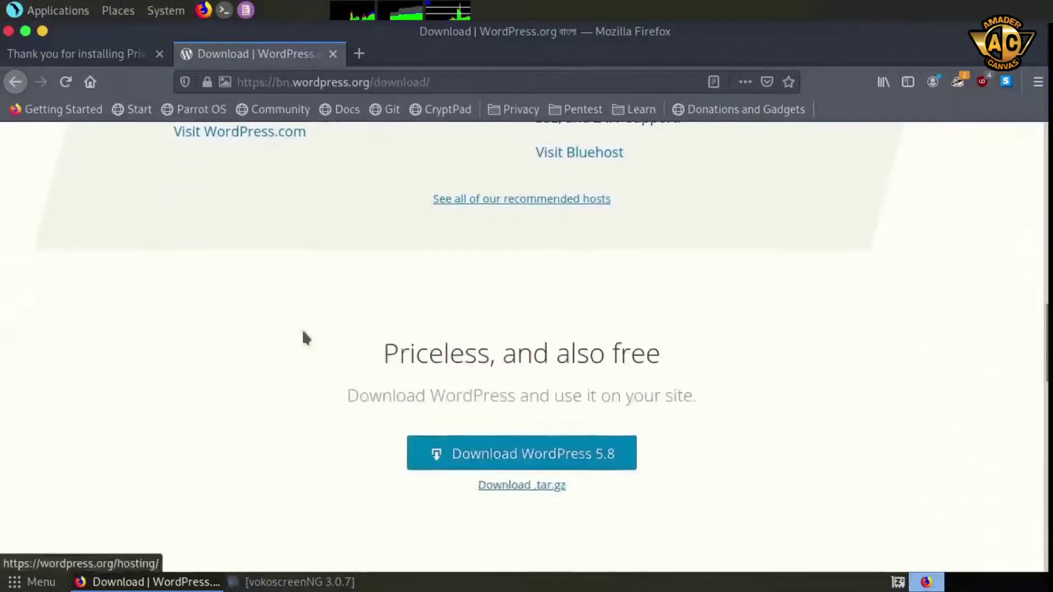
scroll(303, 332, down, 5)
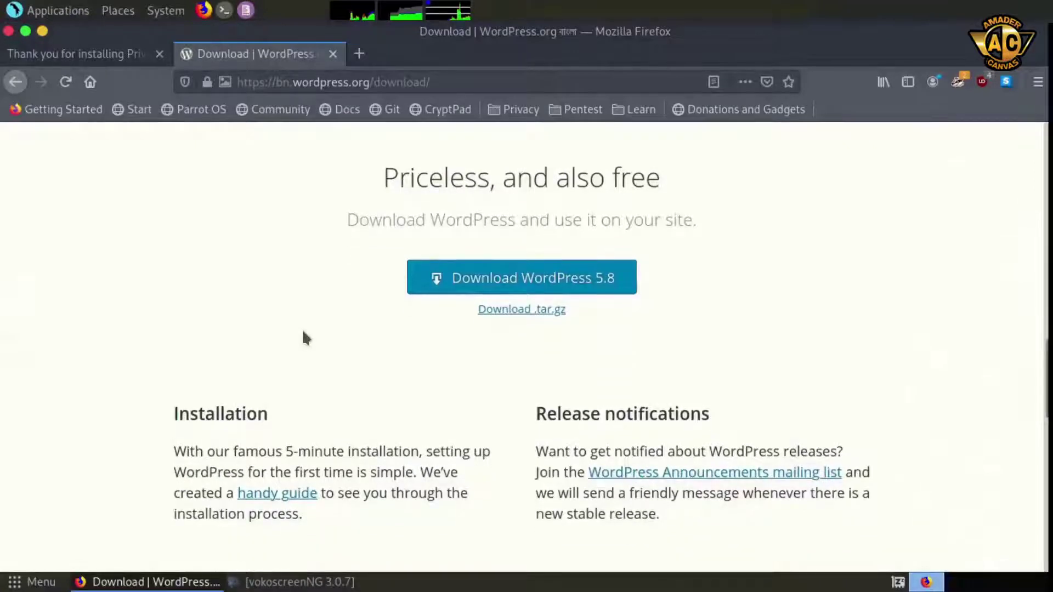
click(519, 310)
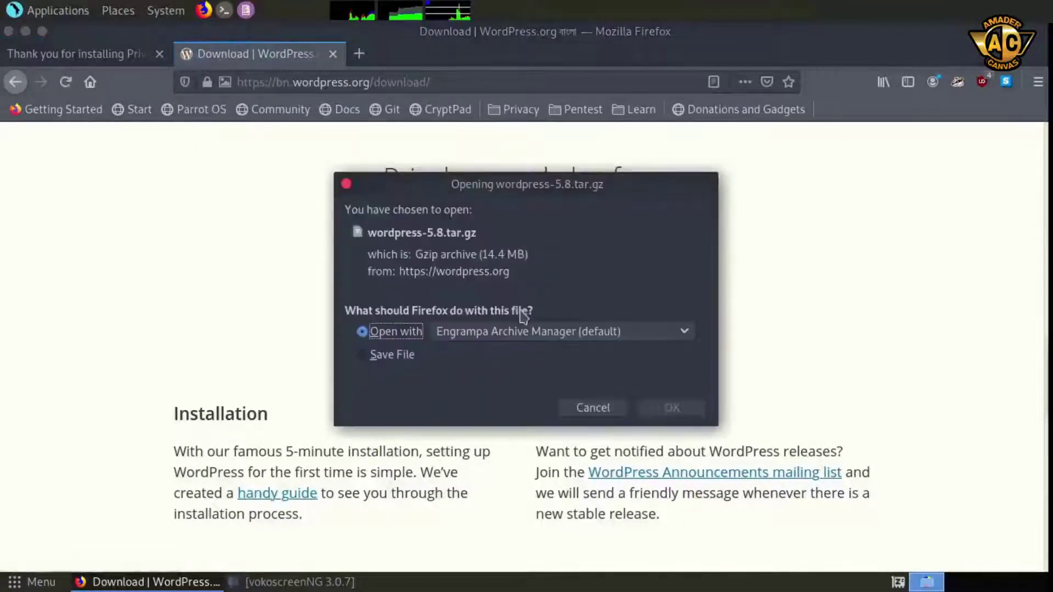
click(378, 359)
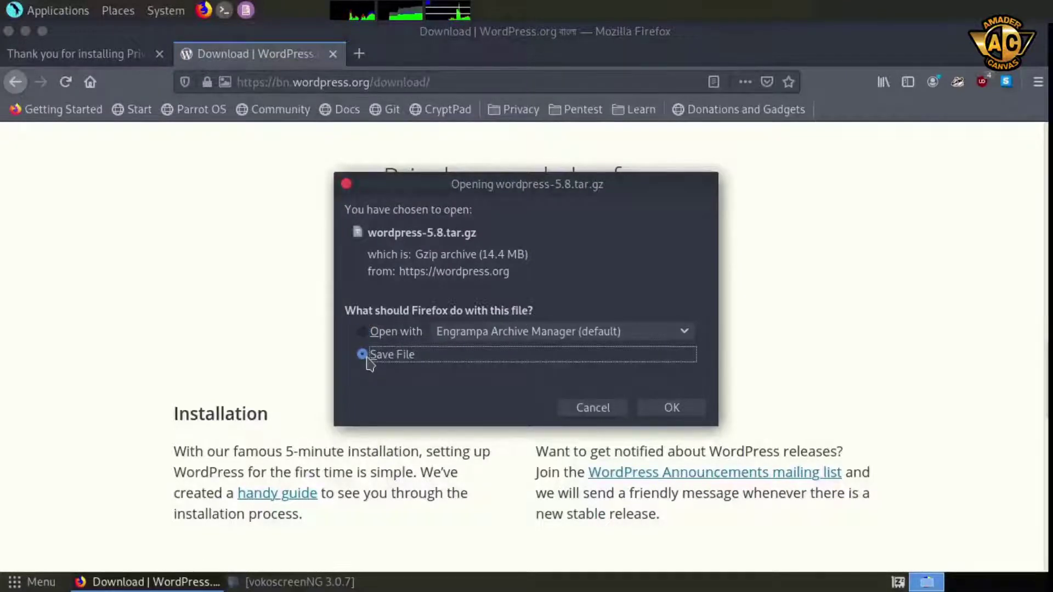
click(672, 410)
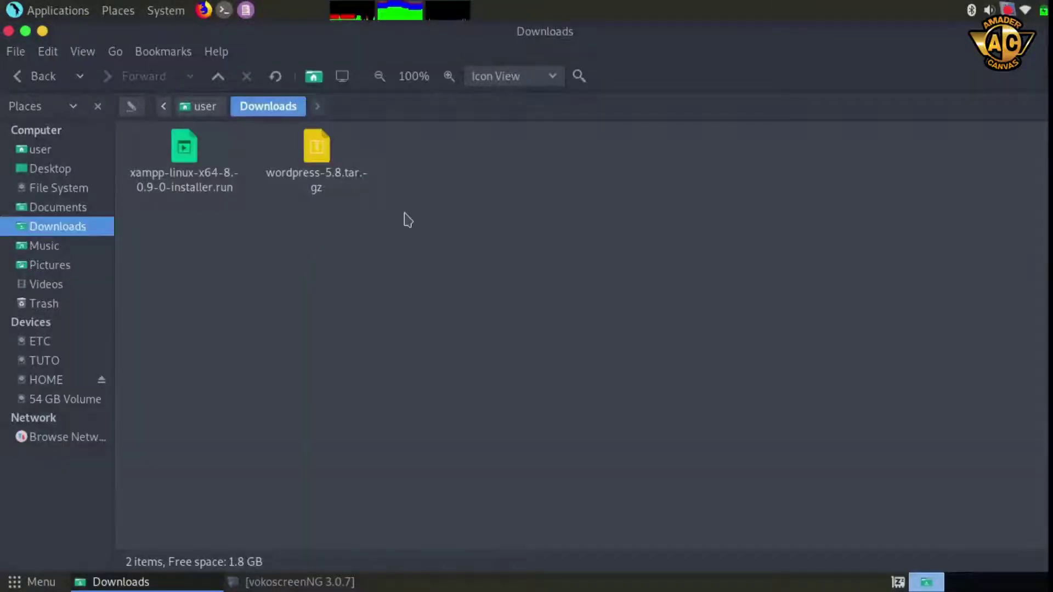
Extract wordpress-5.8.tar.gz into Downloads and copy the resulting wordpress folder
drag(369, 211, 267, 127)
click(430, 191)
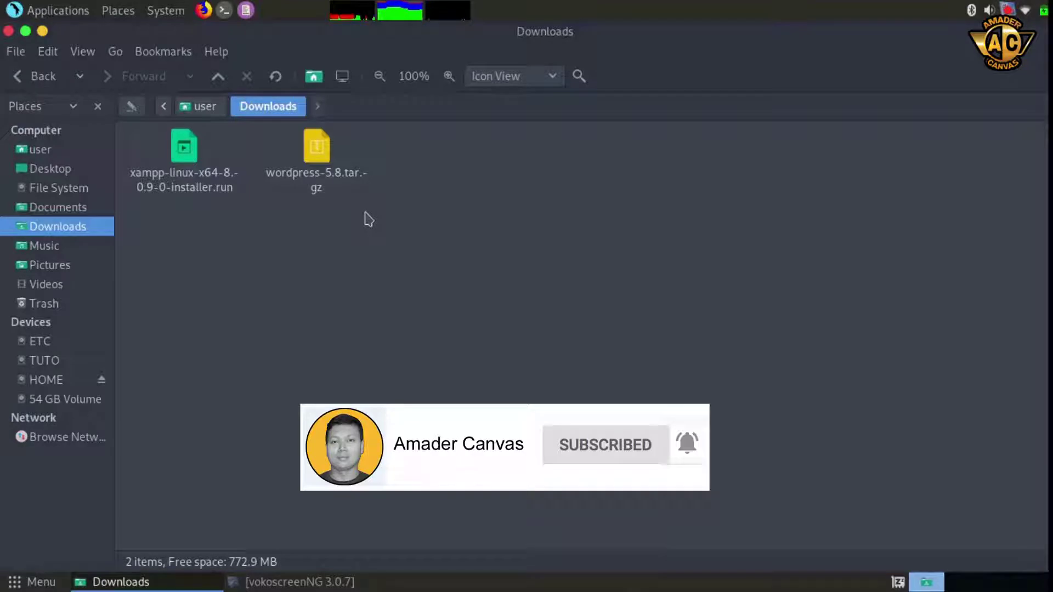
right_click(321, 154)
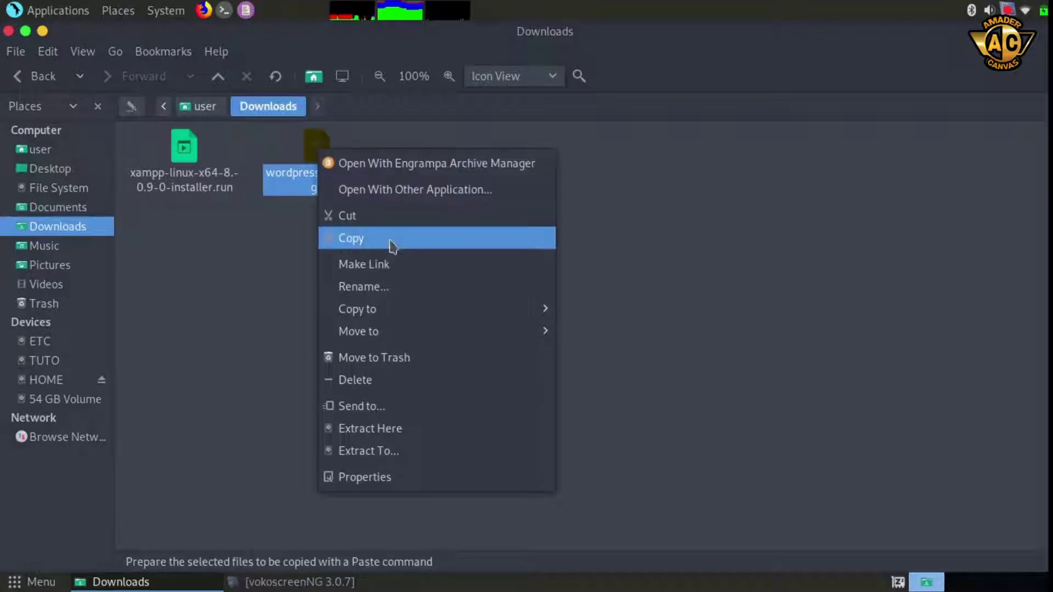
click(427, 435)
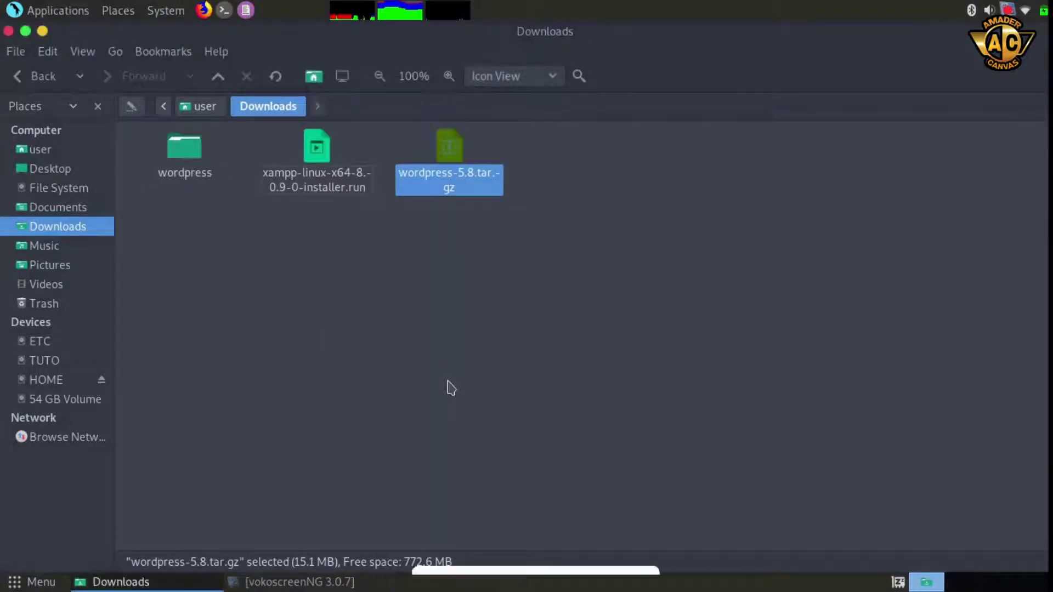
click(244, 265)
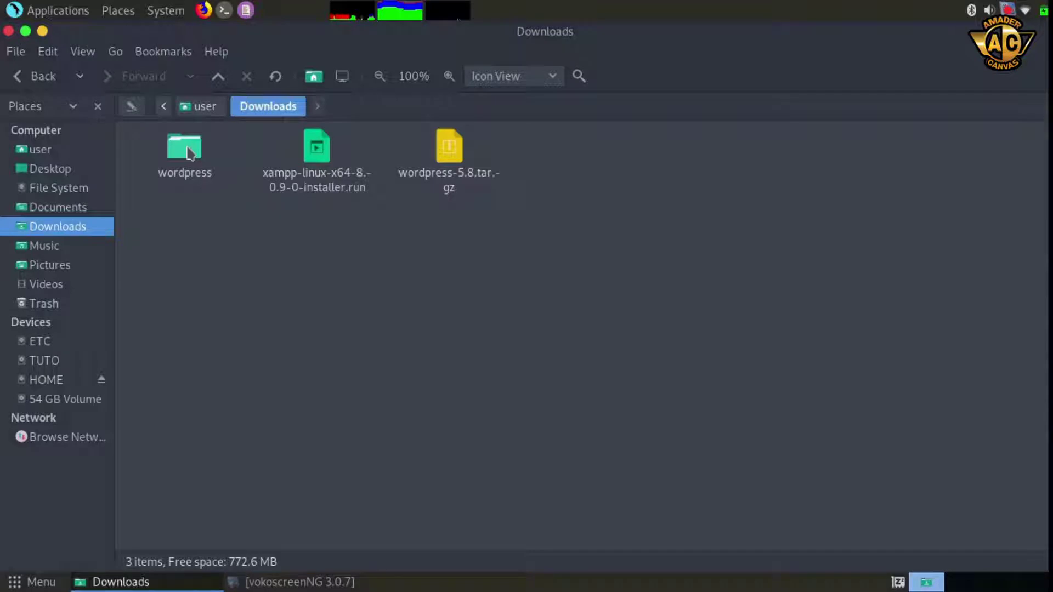
right_click(190, 154)
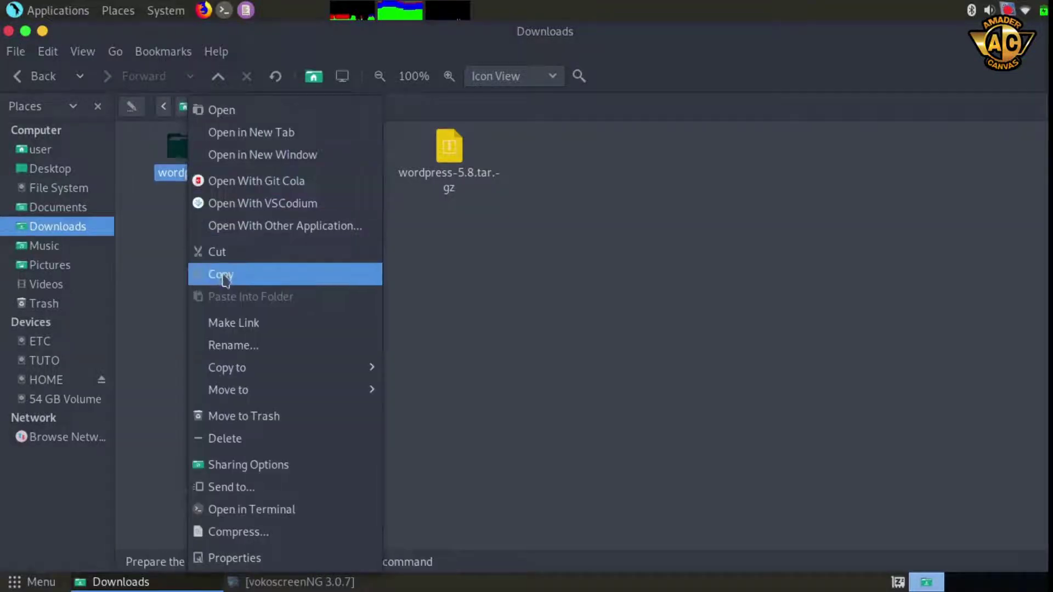
click(260, 284)
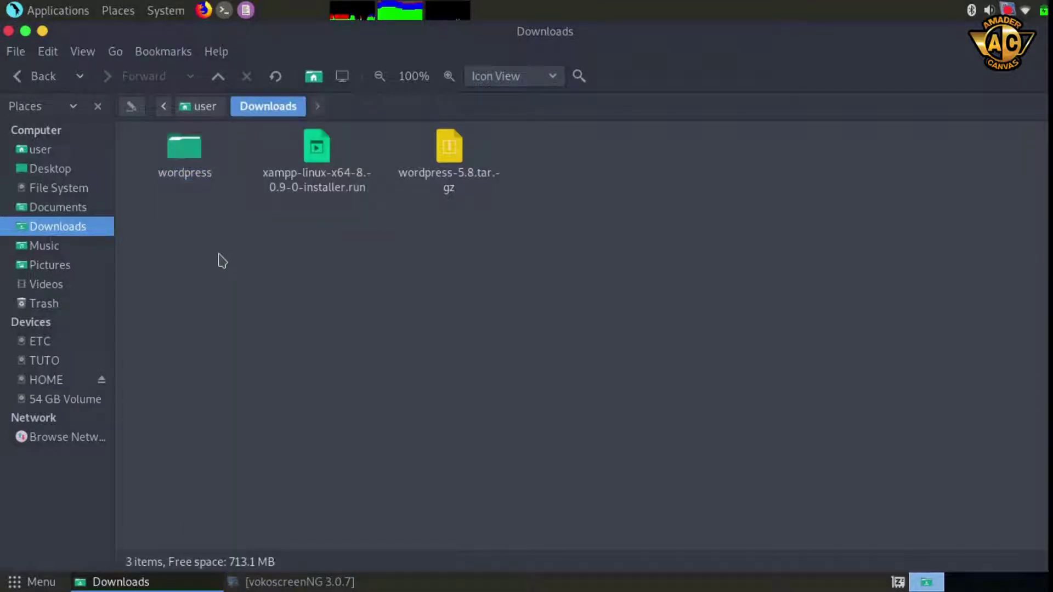
Navigate from File System through opt and lampp into the htdocs folder
click(71, 192)
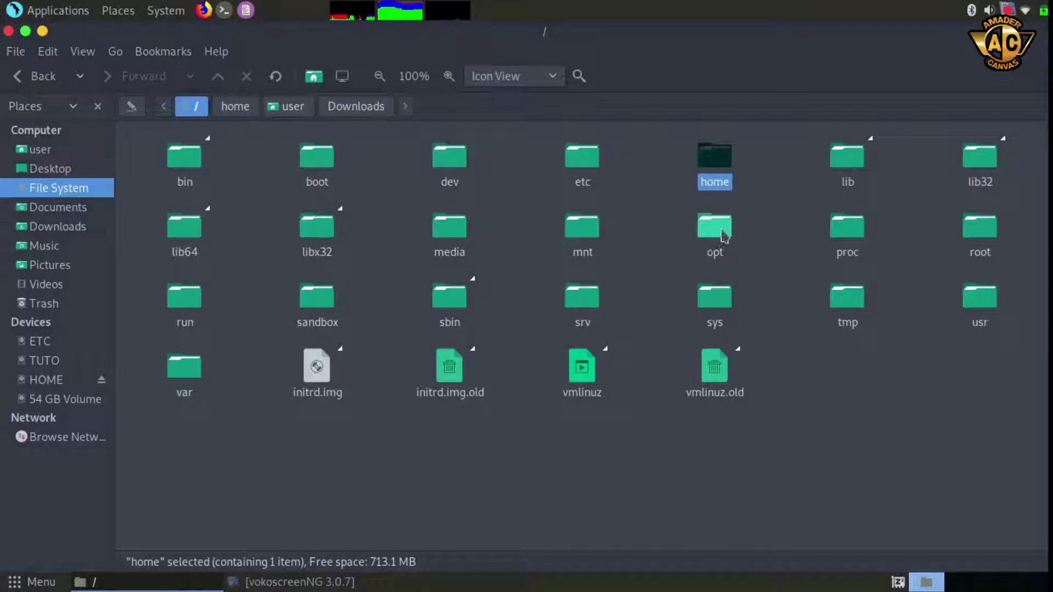
double_click(714, 228)
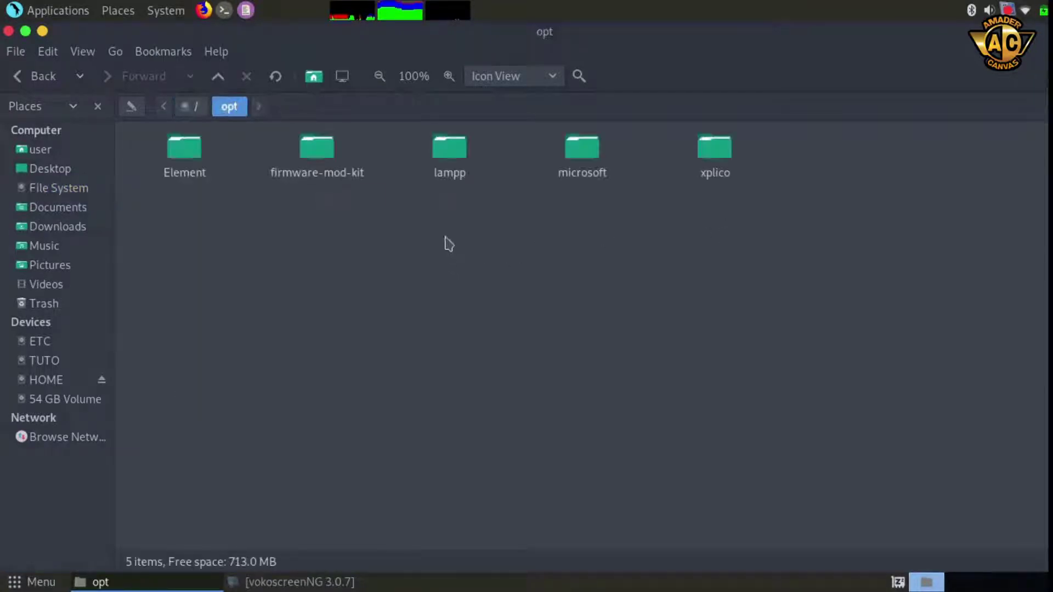
double_click(450, 150)
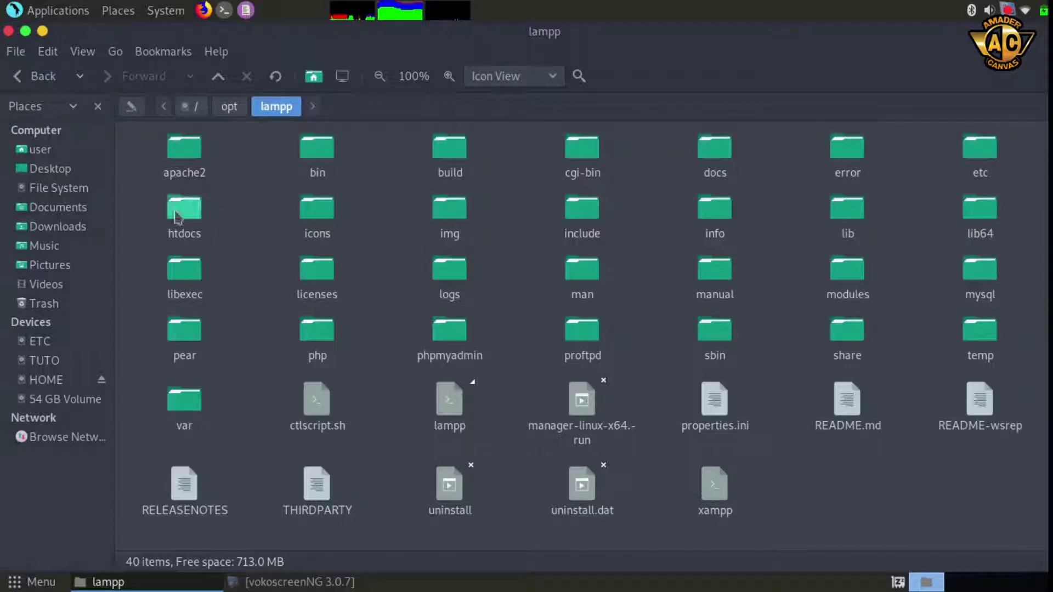
double_click(193, 212)
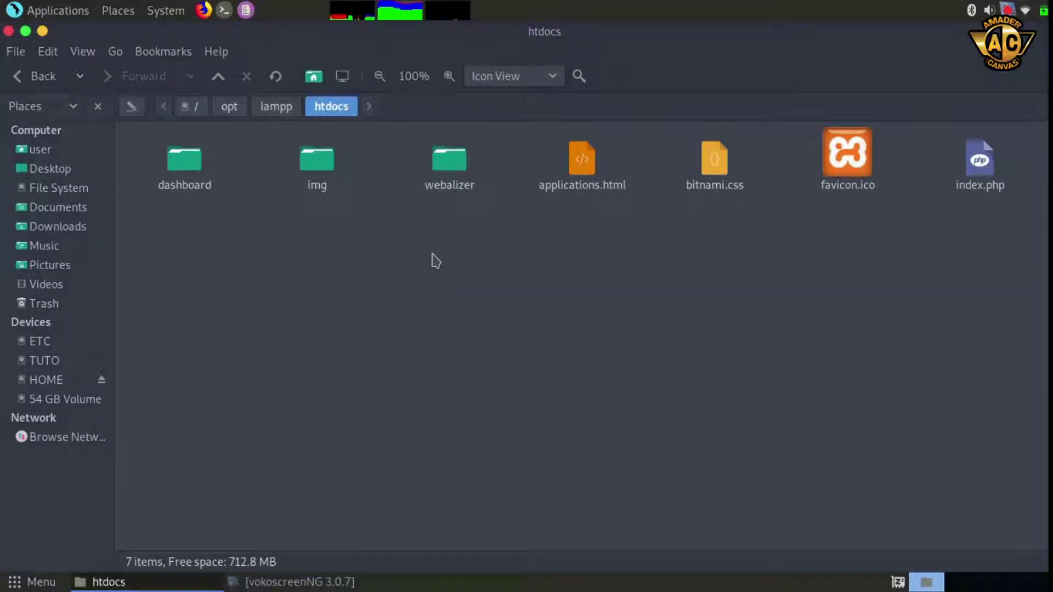
right_click(433, 255)
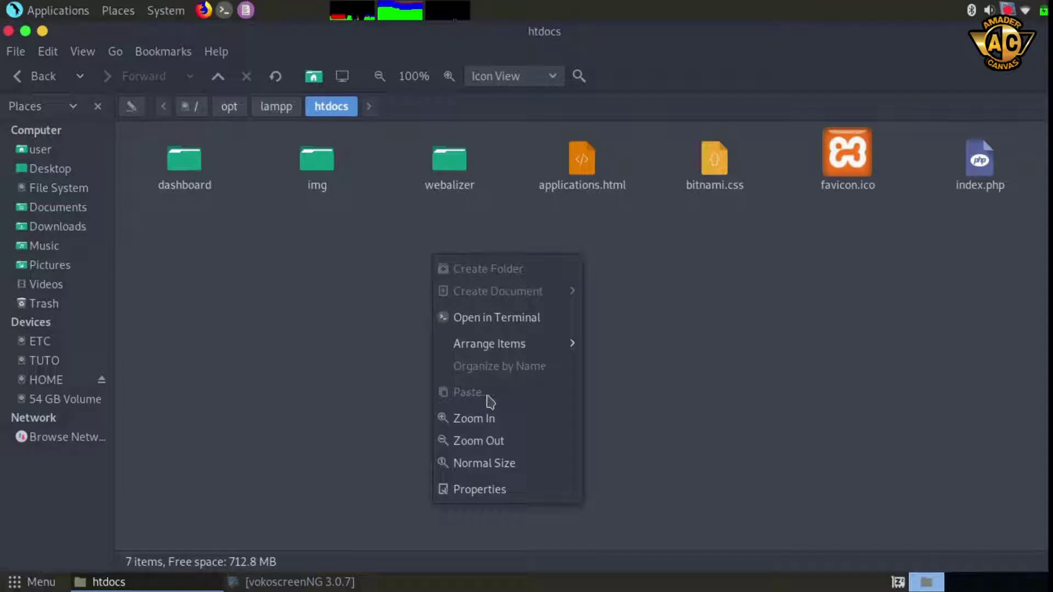
click(630, 367)
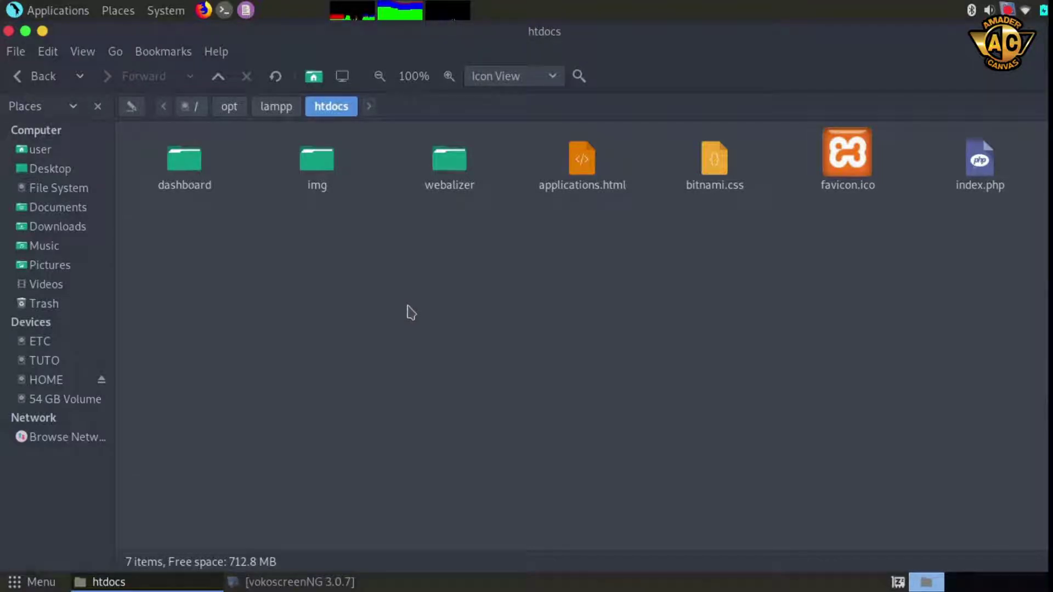
Run 'sudo chmod 777 /opt/lampp/htdocs' in a terminal, then close the terminal
click(225, 12)
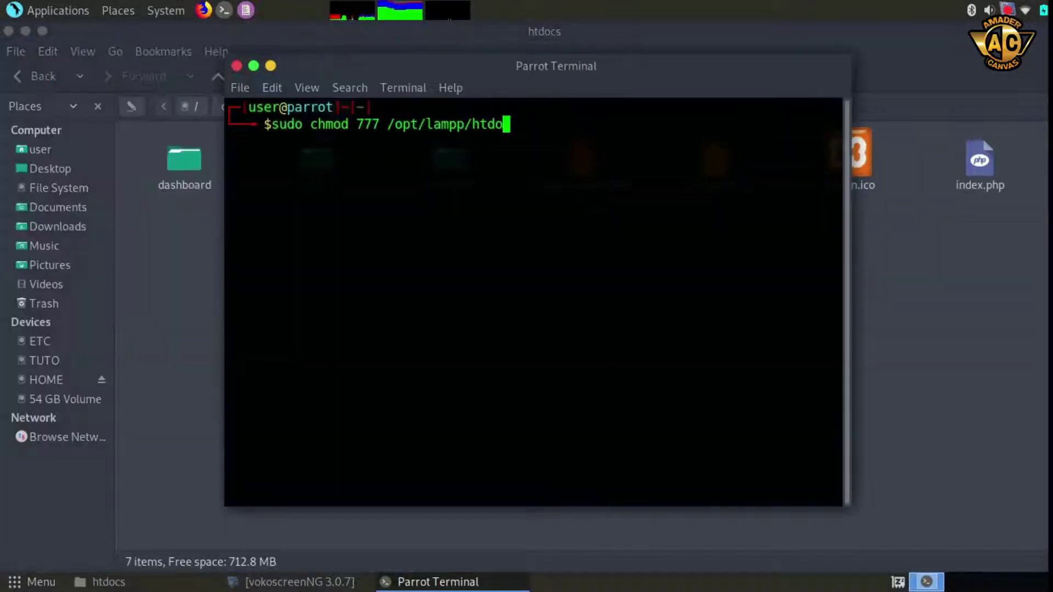
text(cs)
key(Return)
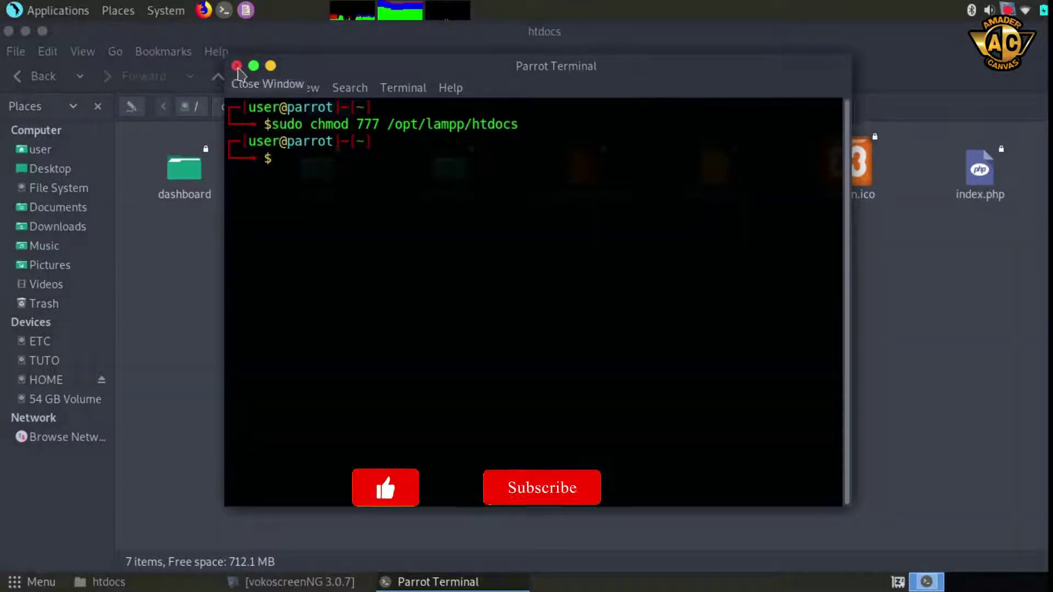
click(236, 66)
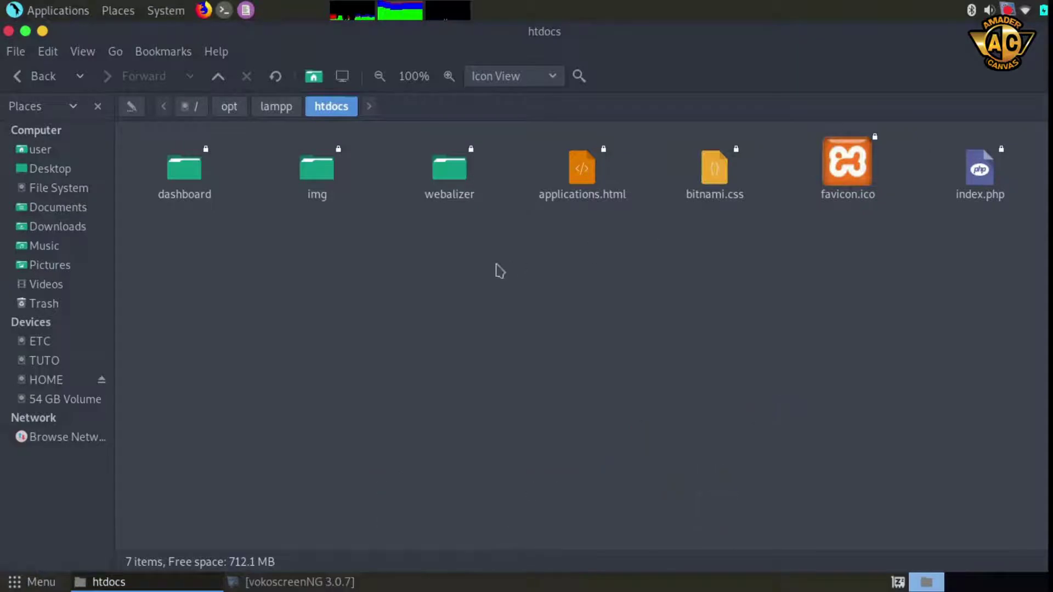
Paste the copied wordpress folder into /opt/lampp/htdocs
right_click(437, 262)
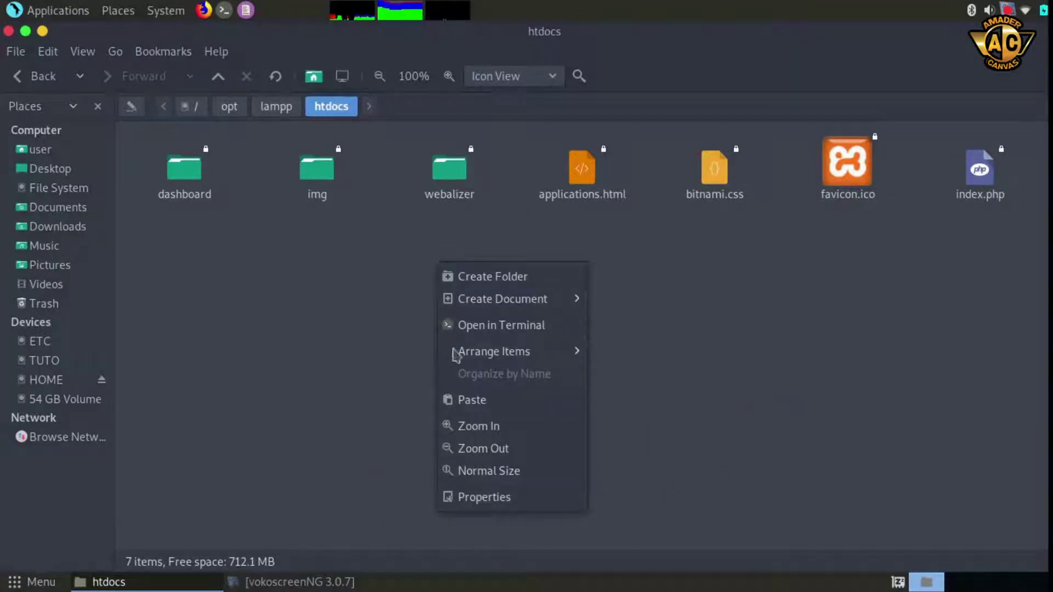
click(495, 407)
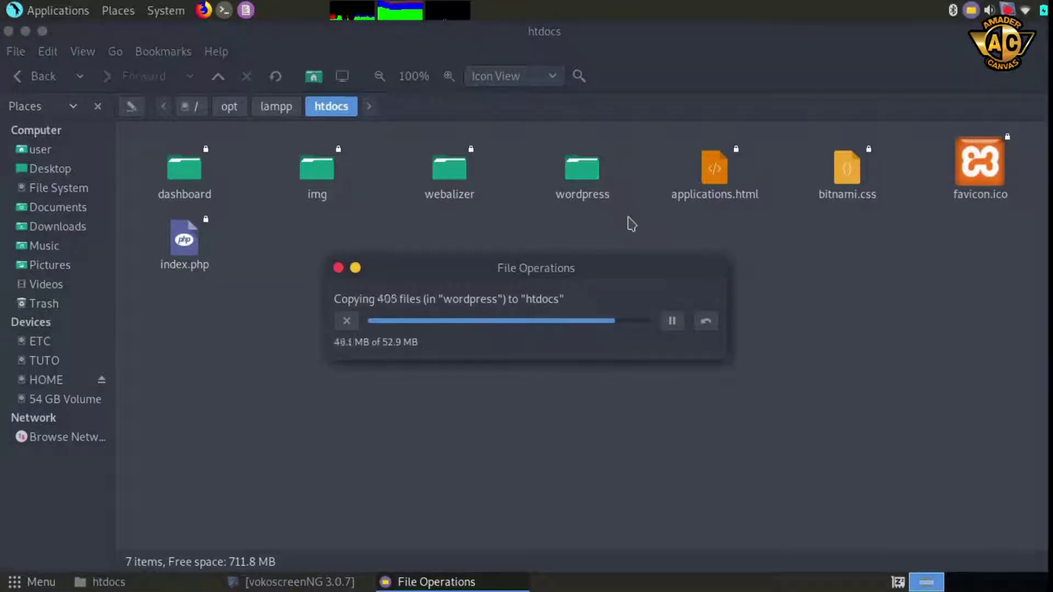
click(630, 242)
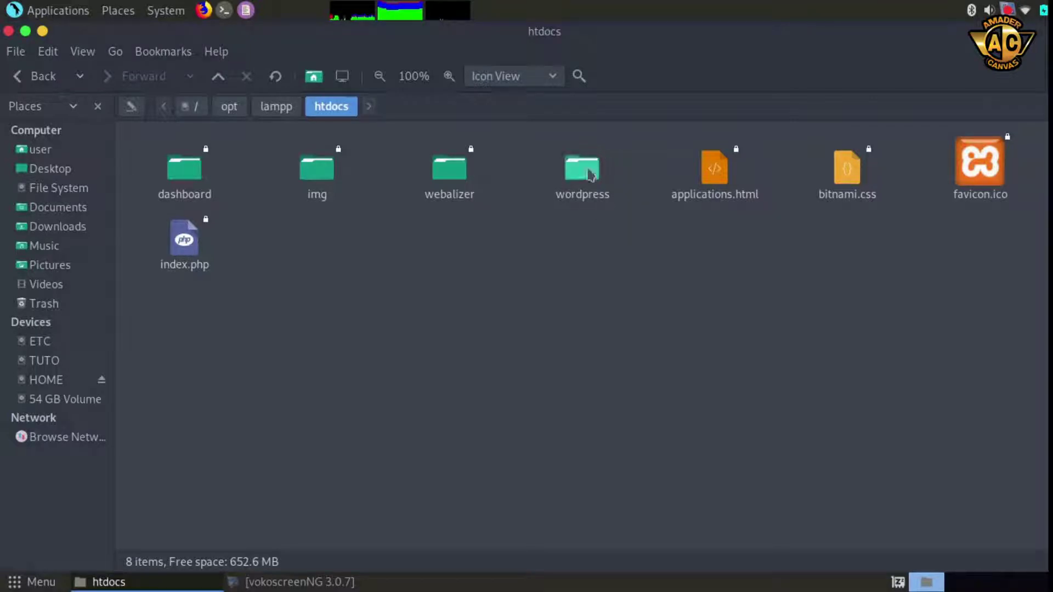
right_click(589, 177)
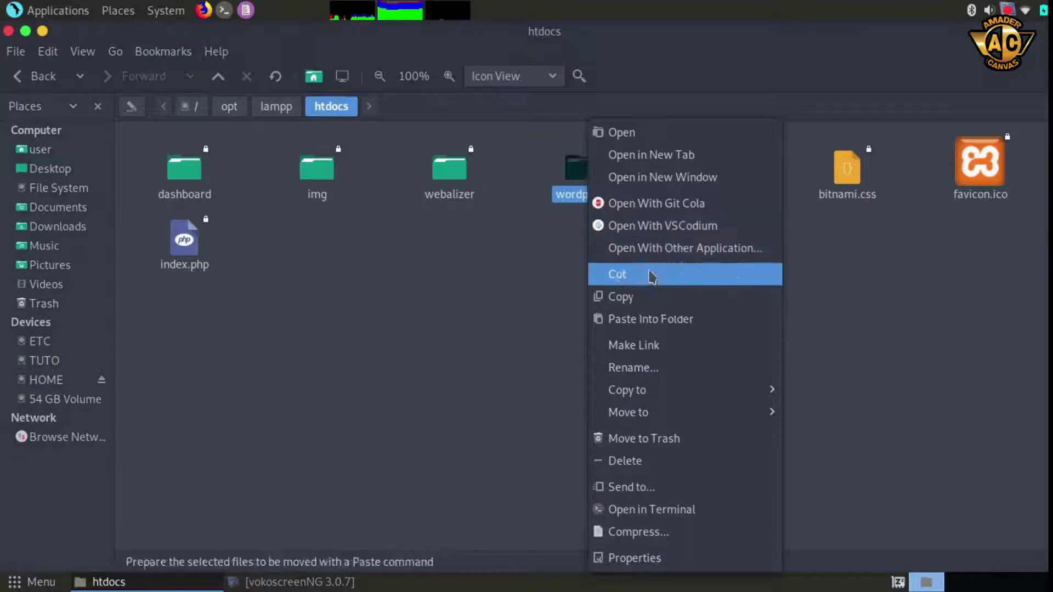
click(653, 368)
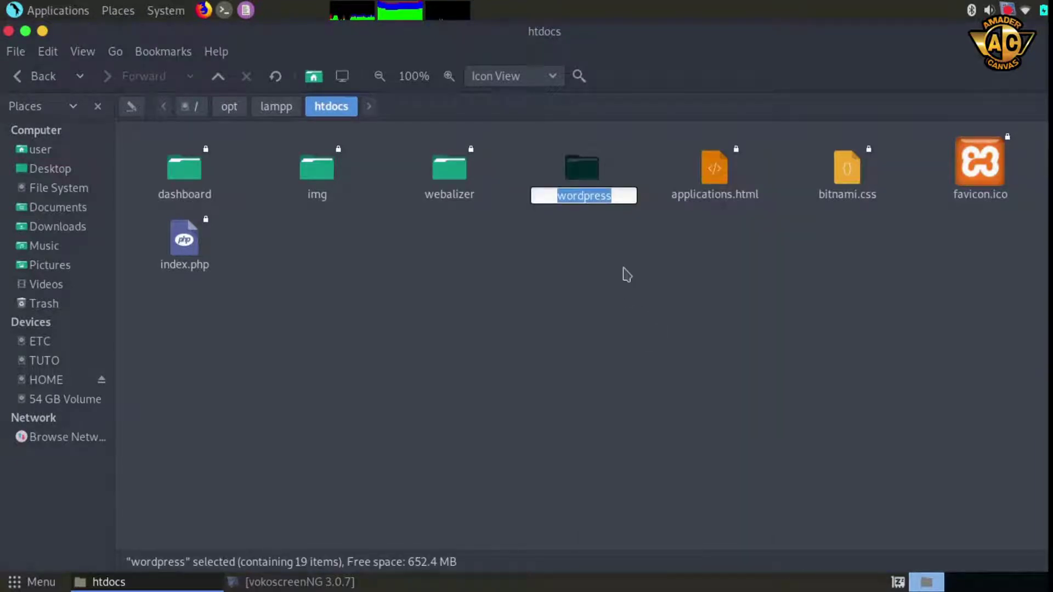
text(www)
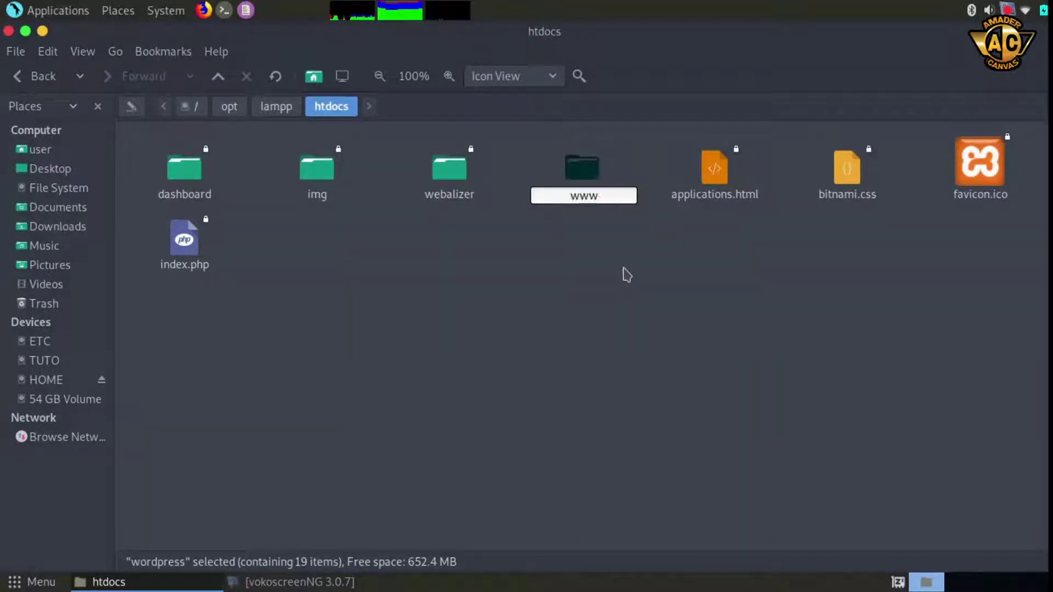
text(.amadercanva)
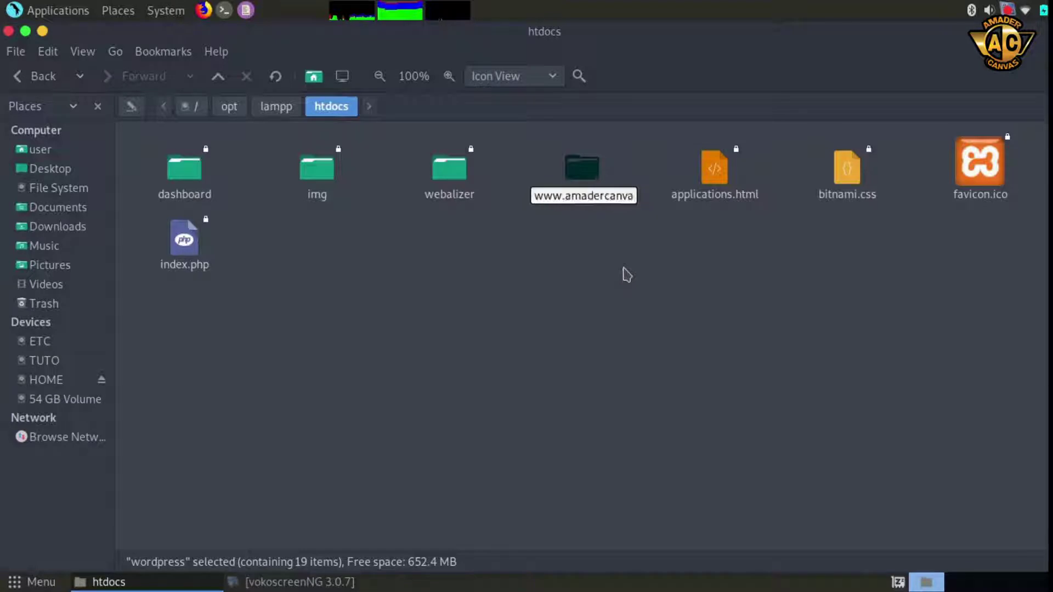
text(s.com)
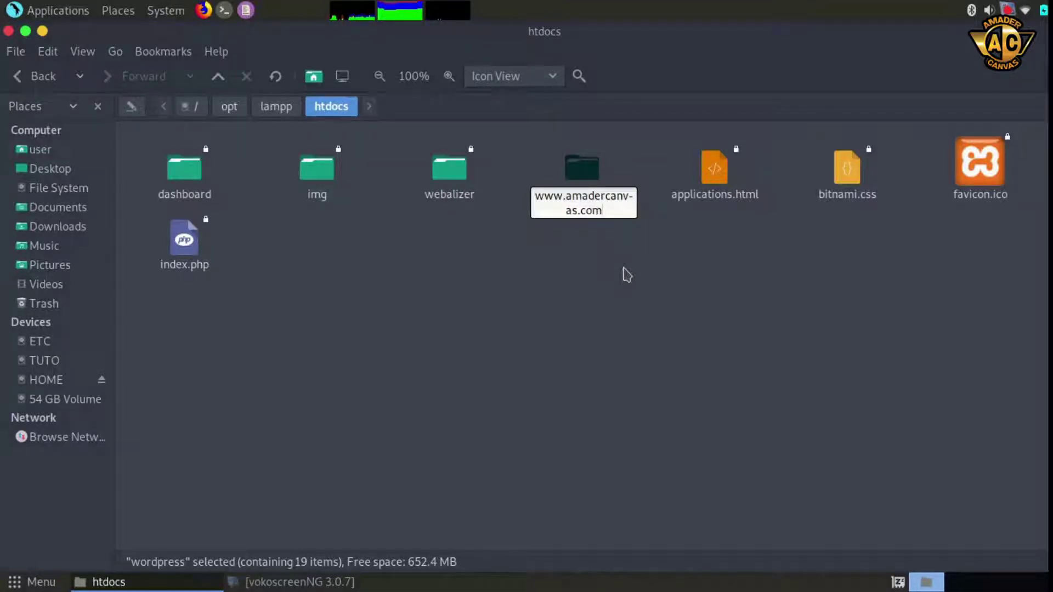
key(Return)
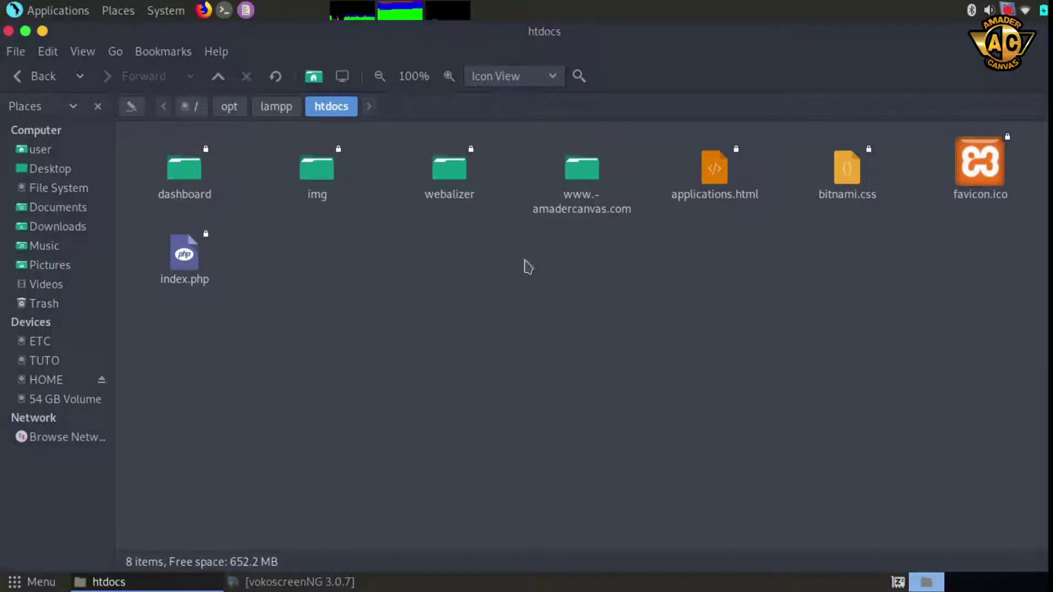
Start XAMPP with 'sudo /opt/lampp/lampp start' in a terminal, then launch Firefox
click(224, 17)
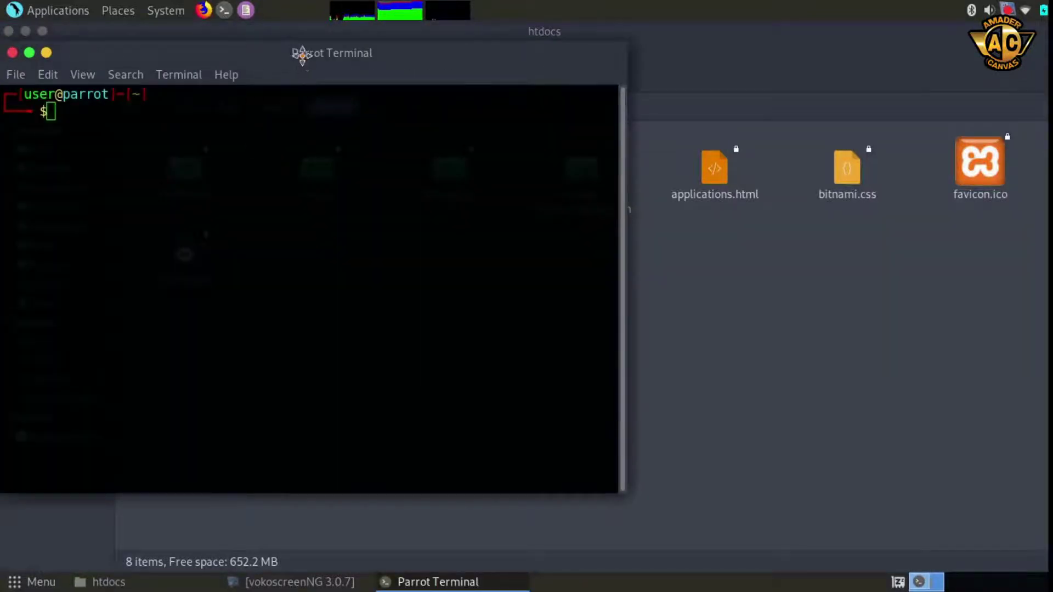
drag(301, 51, 536, 94)
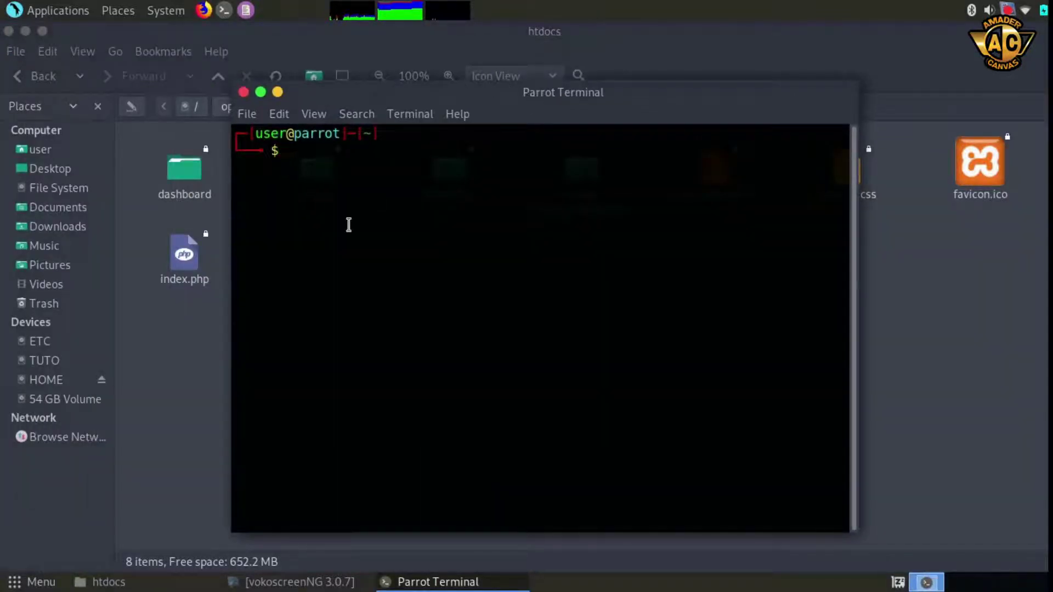
text(sudo /opt/lampp/lampp start)
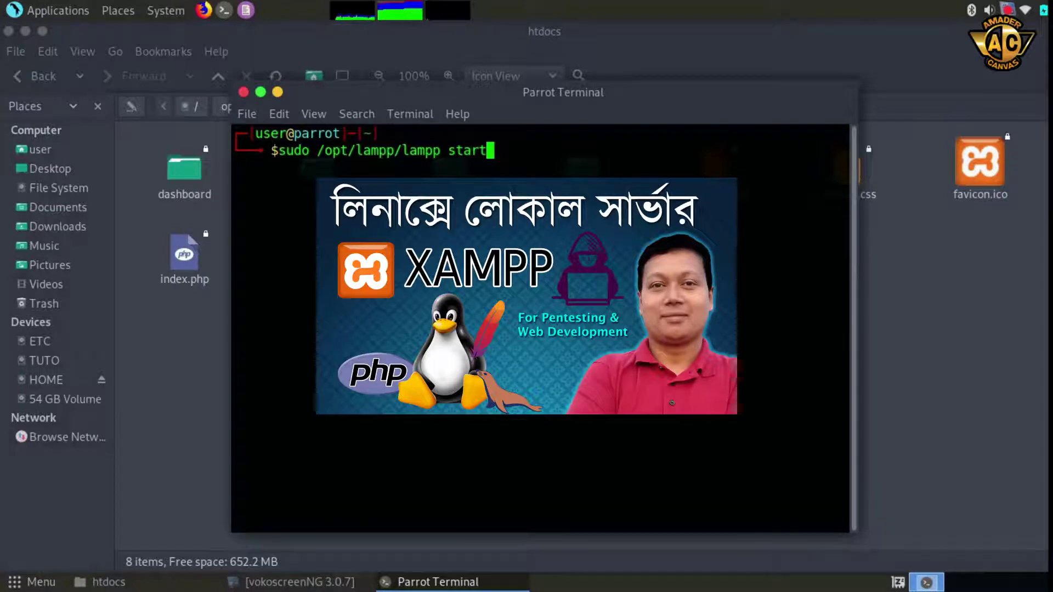
key(Return)
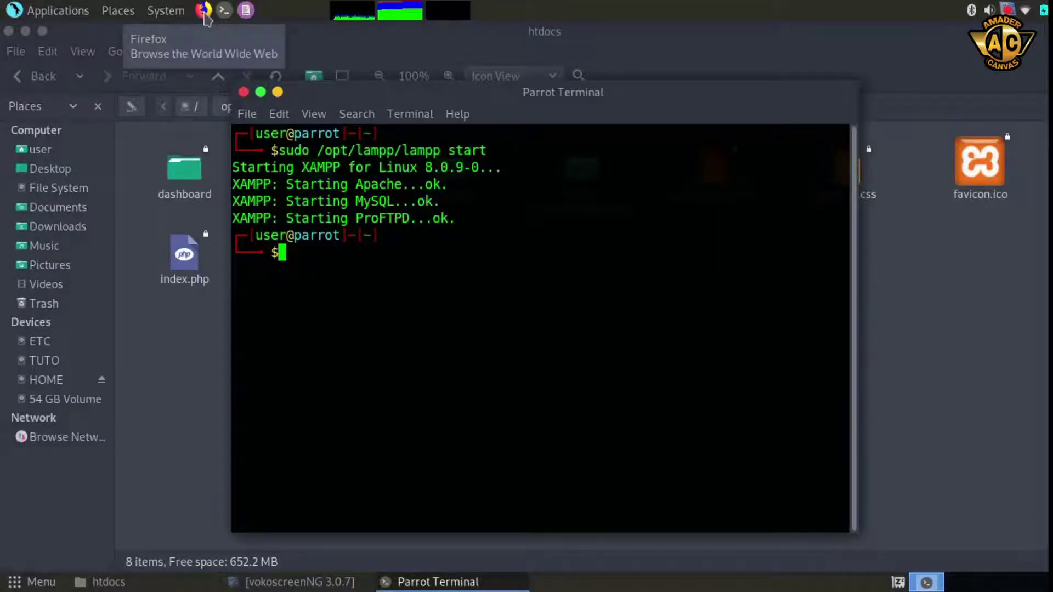
click(205, 14)
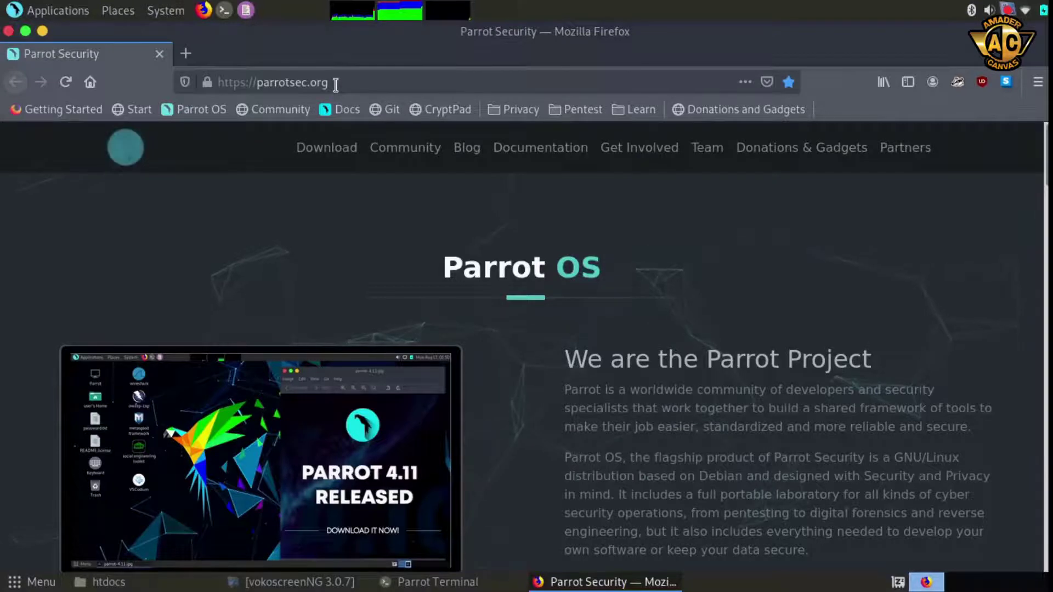
drag(327, 82, 246, 116)
Load localhost in Firefox to reach the XAMPP Dashboard
text(localhost)
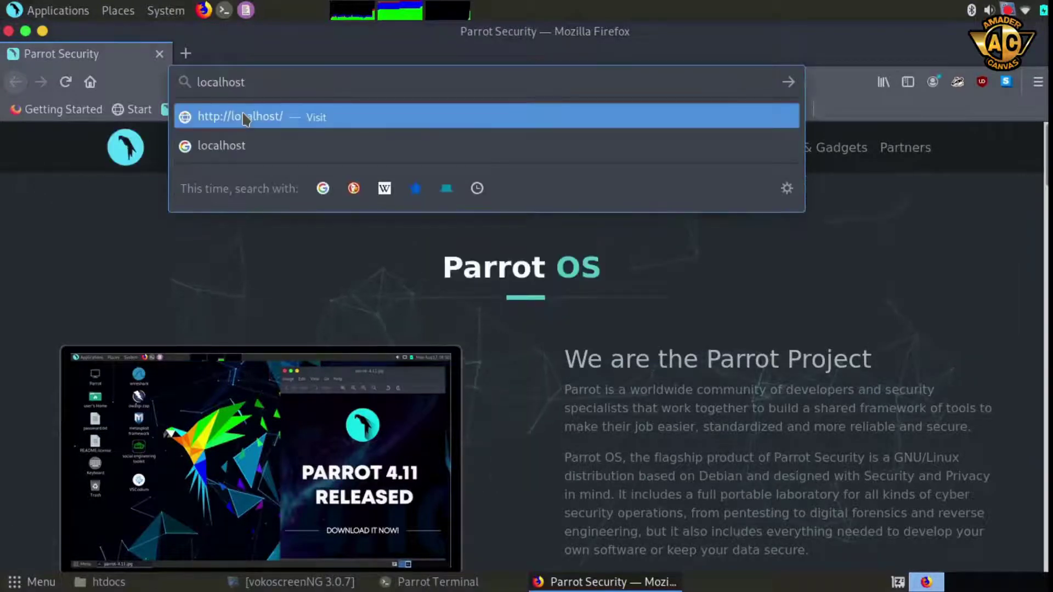
key(Return)
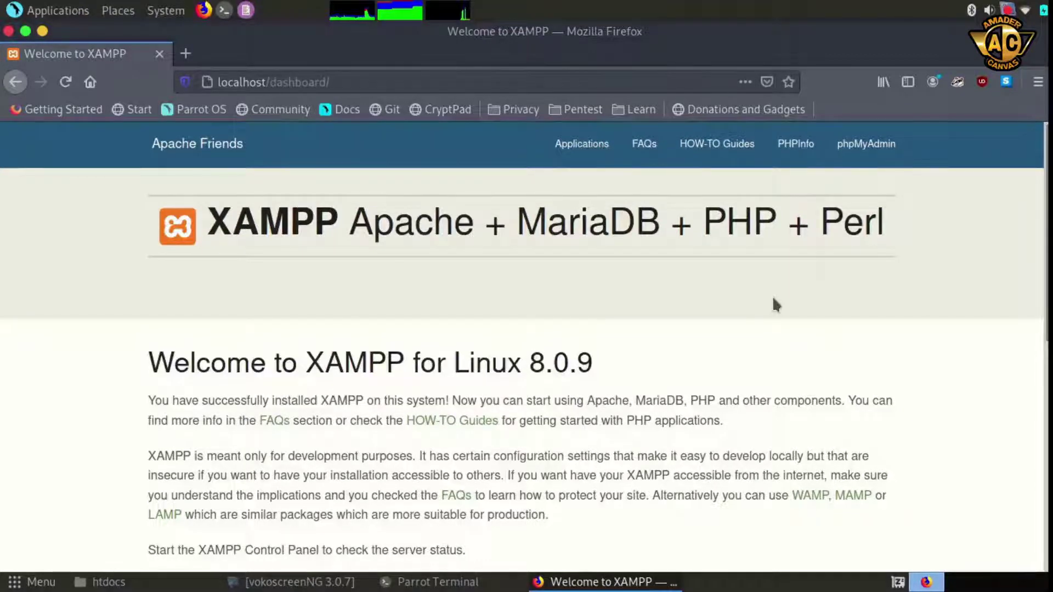
Open phpMyAdmin from the dashboard and create a database named wptest
click(865, 159)
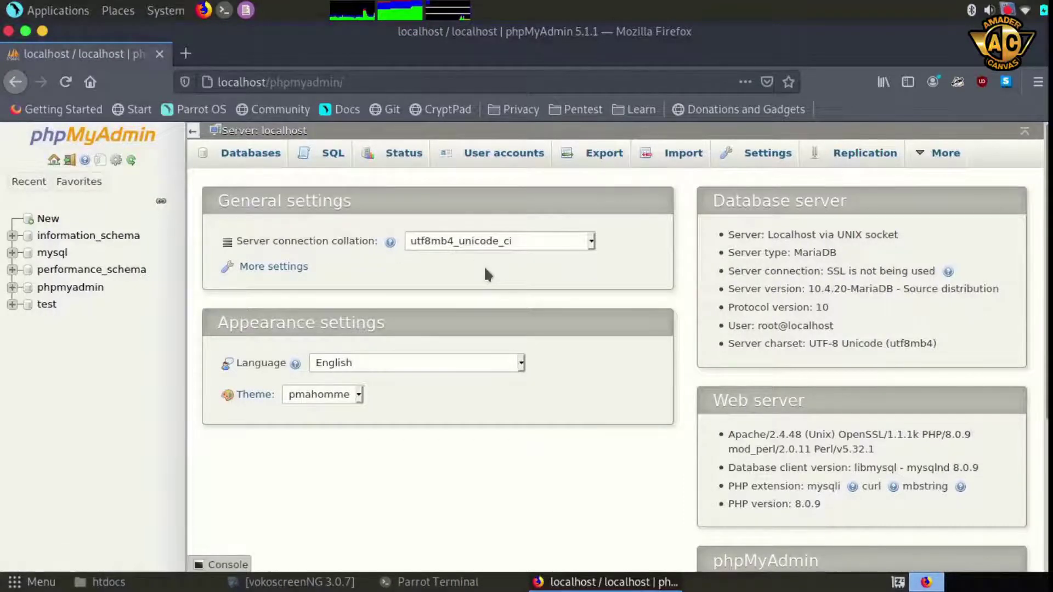
click(48, 219)
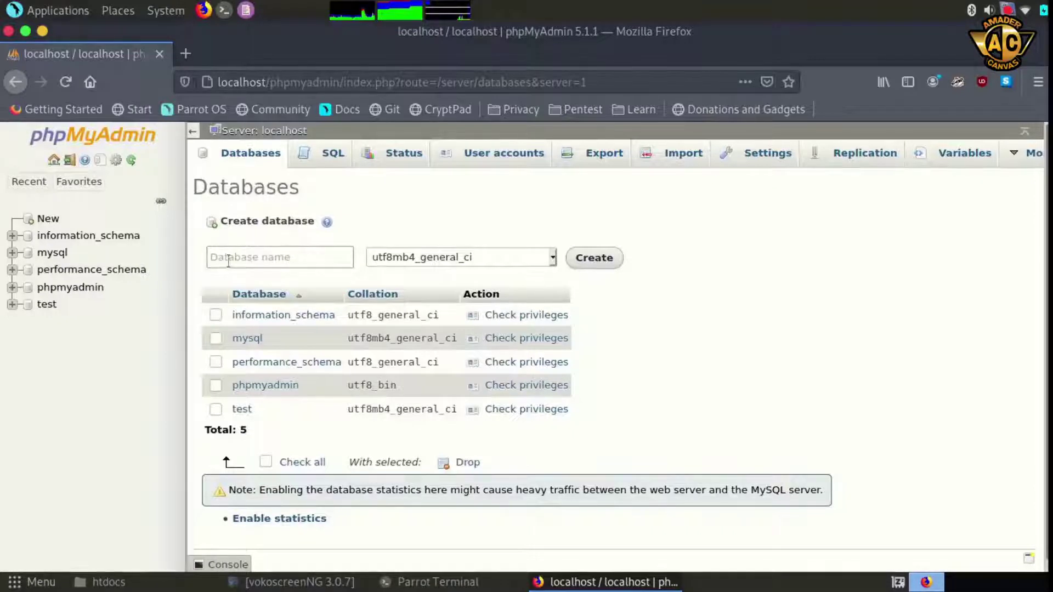
click(256, 258)
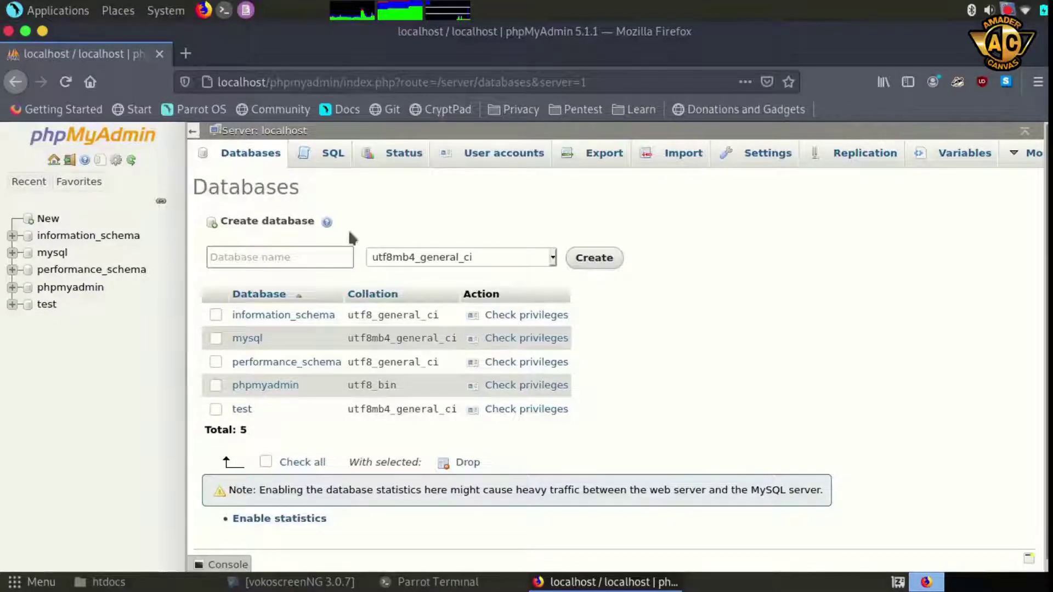
text(wptest)
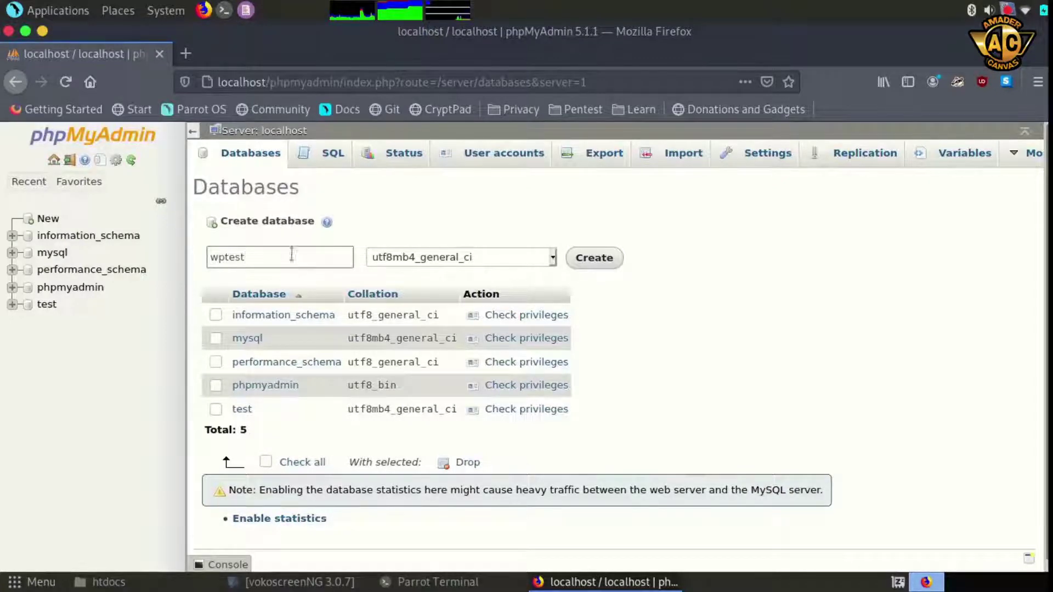
click(592, 266)
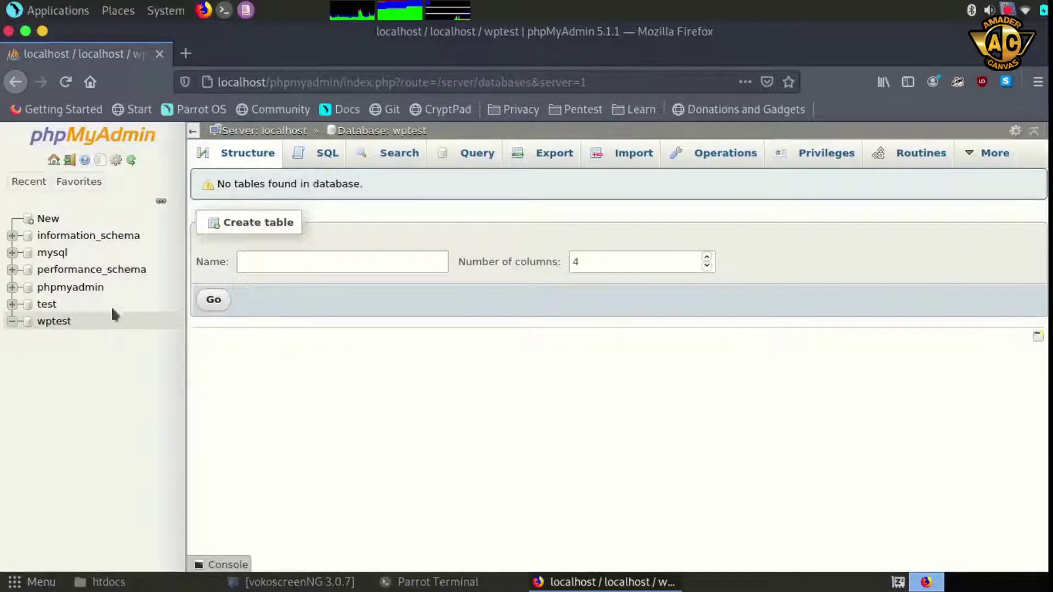
Open a new Firefox tab and enter localhost/ as its address
click(186, 54)
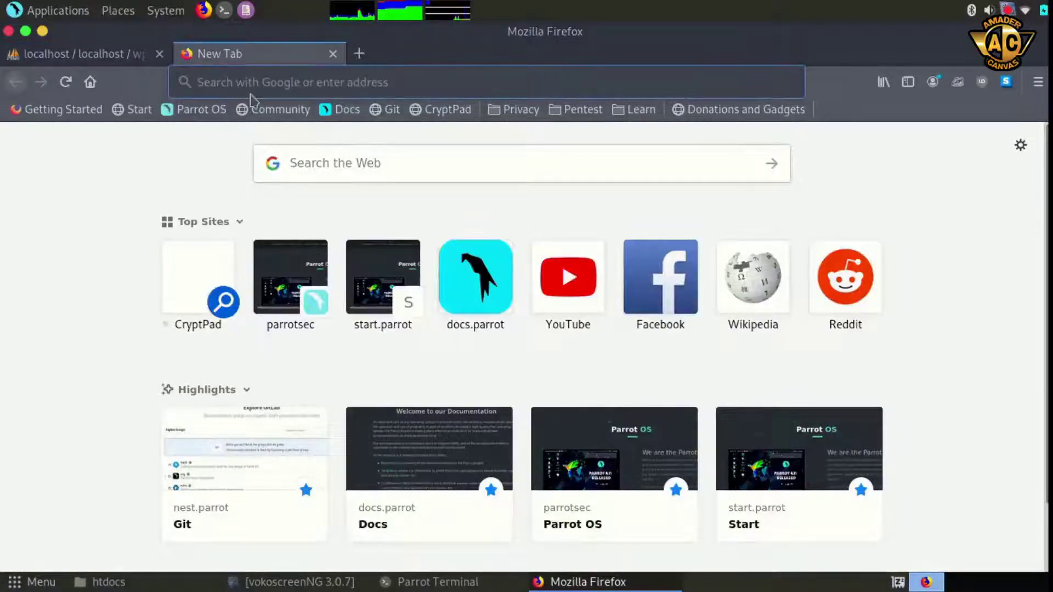
text(loca)
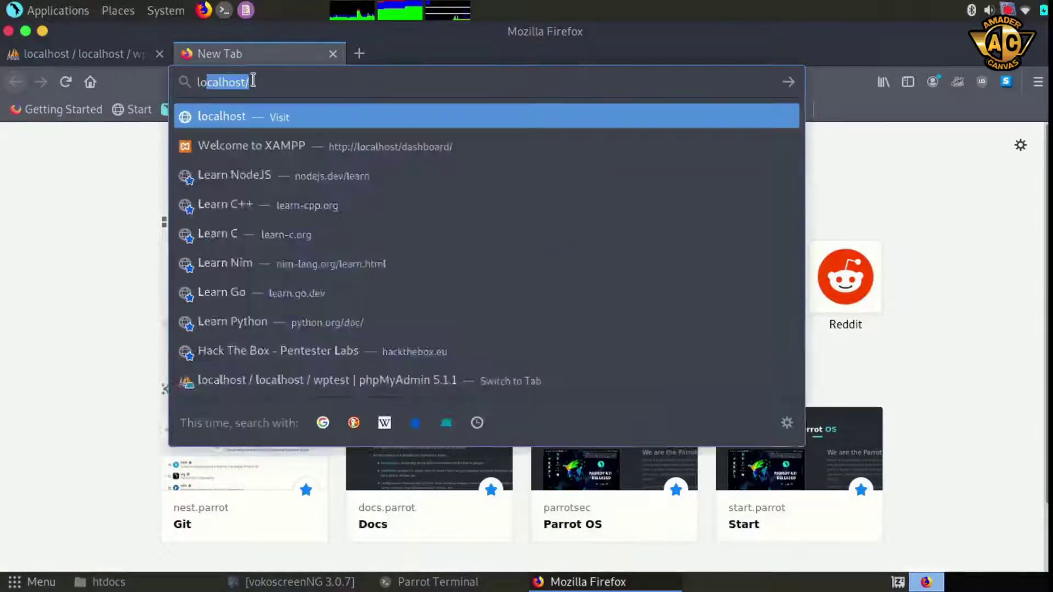
text(lhos)
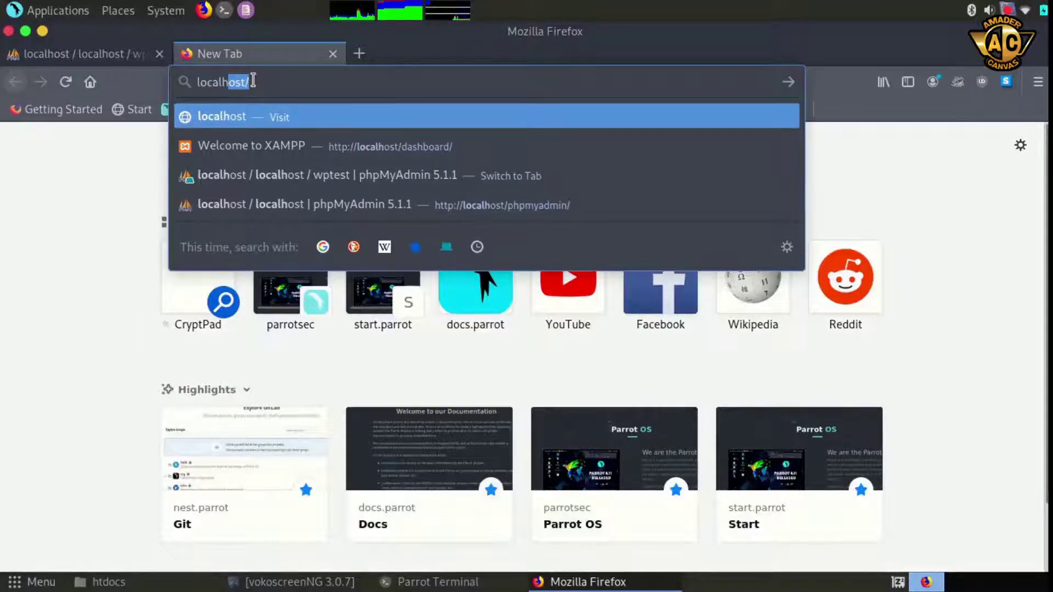
text(t/)
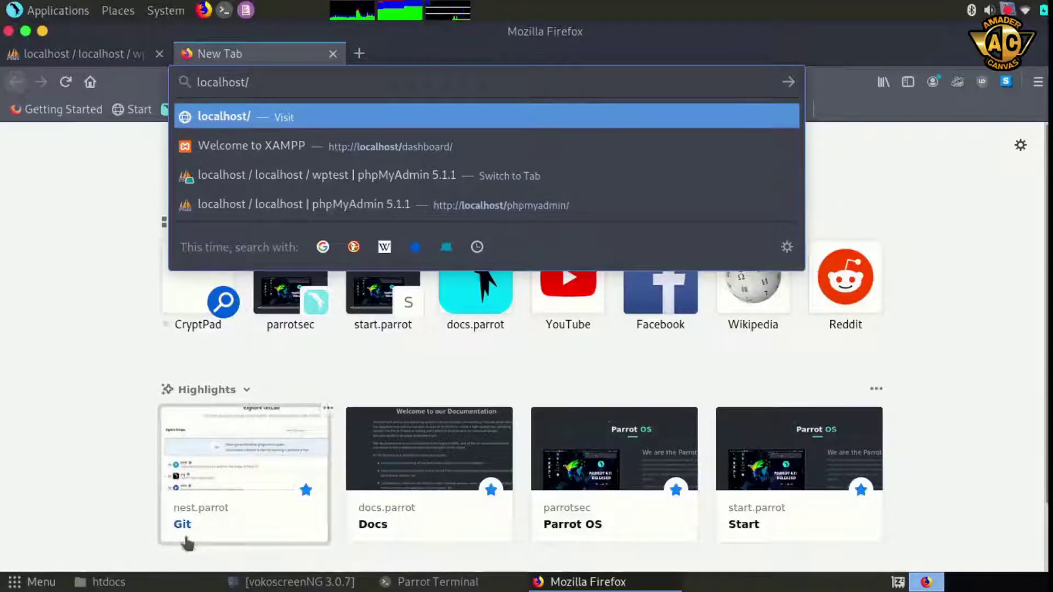
click(110, 581)
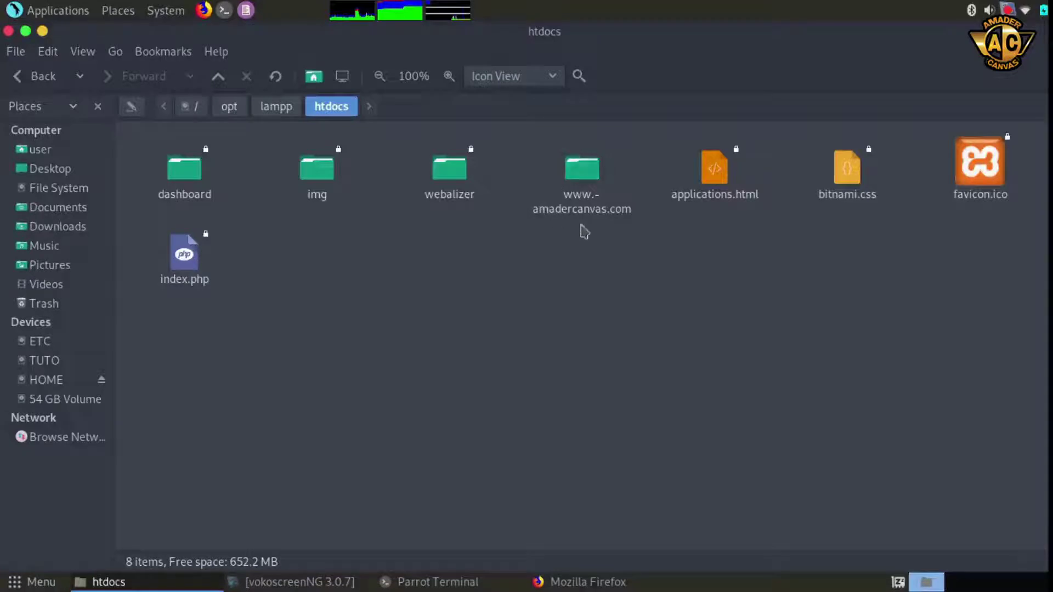
right_click(583, 174)
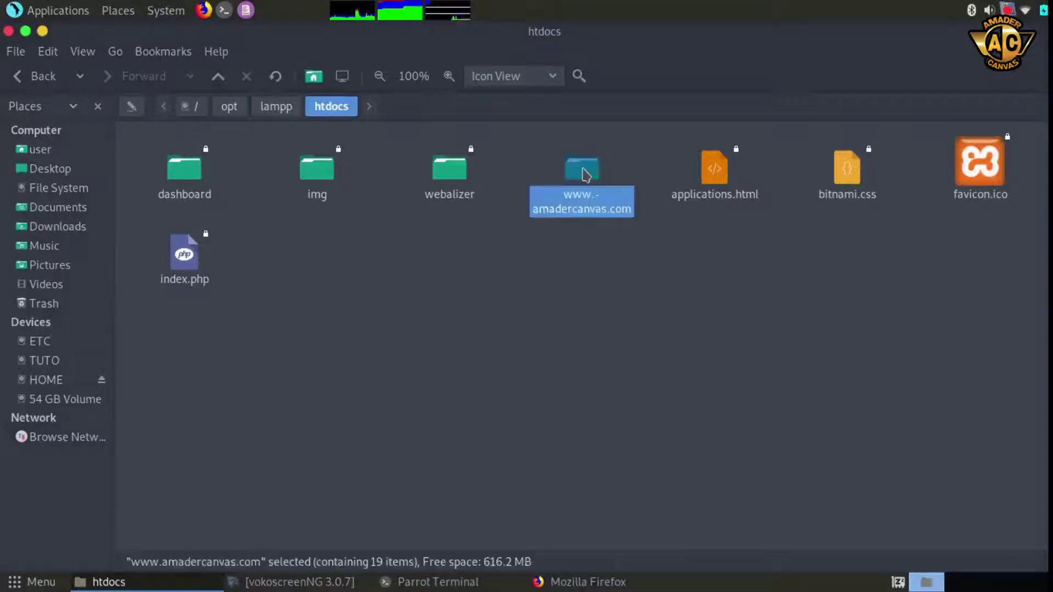
click(631, 345)
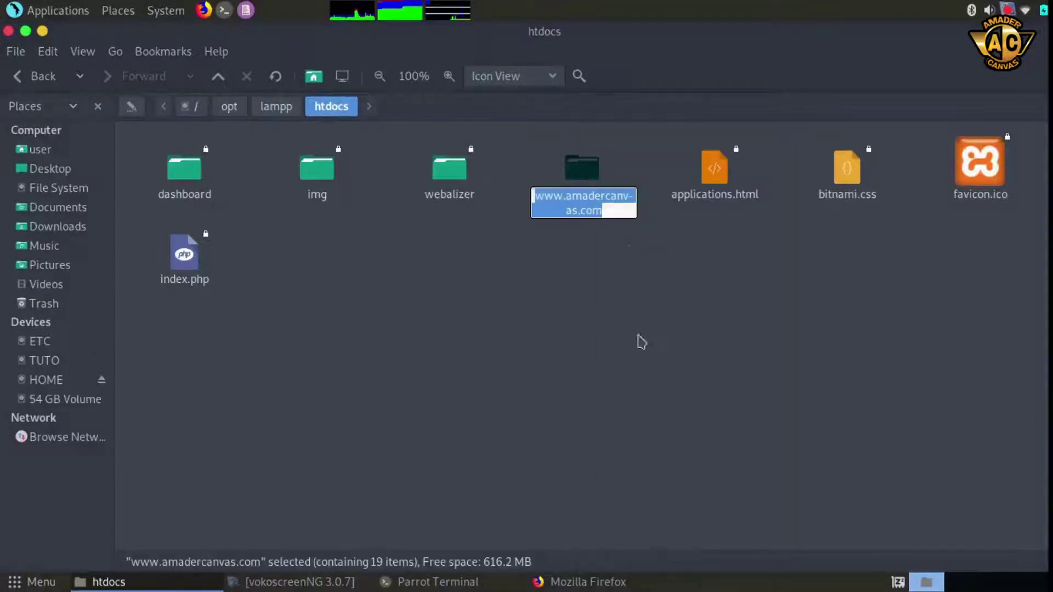
drag(616, 215, 530, 196)
right_click(552, 205)
click(592, 244)
click(559, 281)
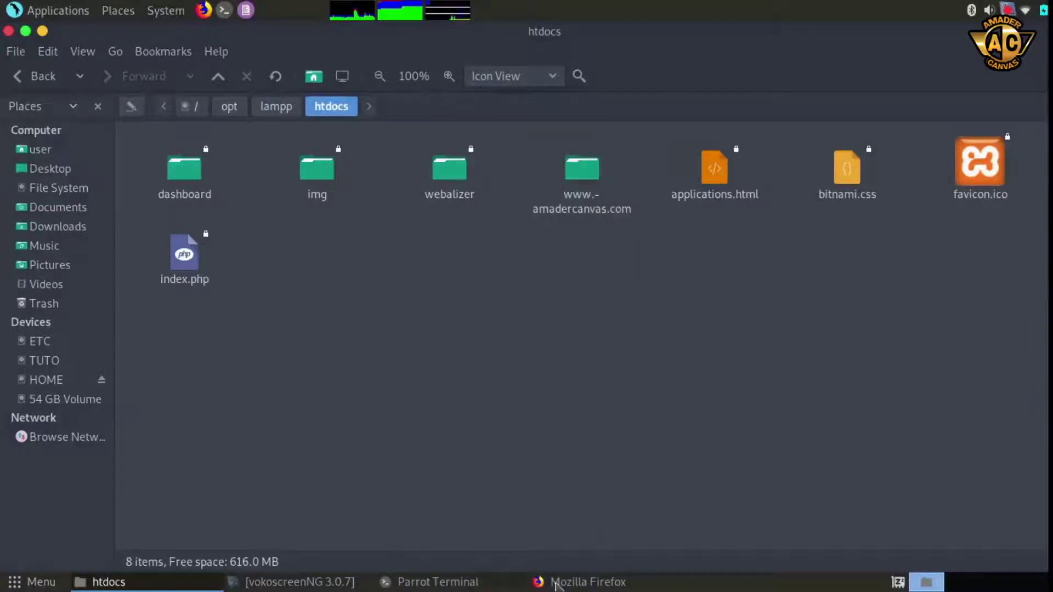
click(572, 586)
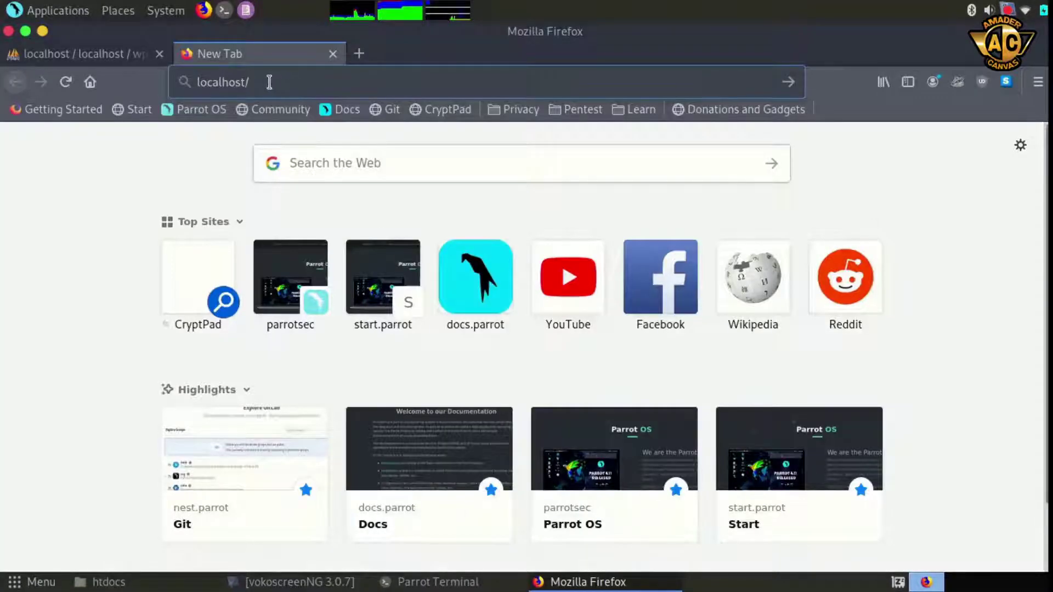
right_click(269, 84)
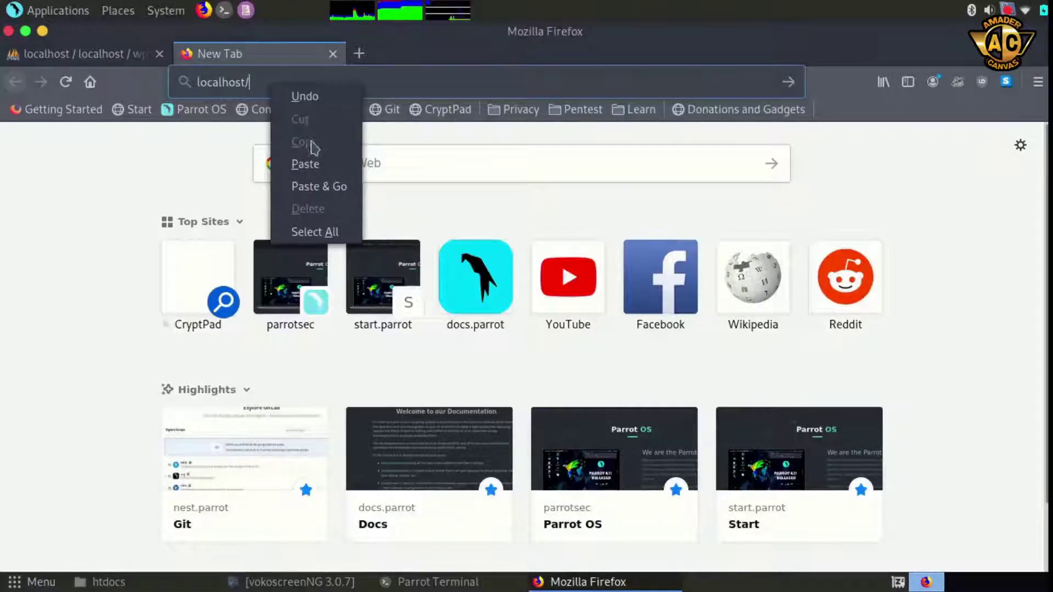
click(305, 164)
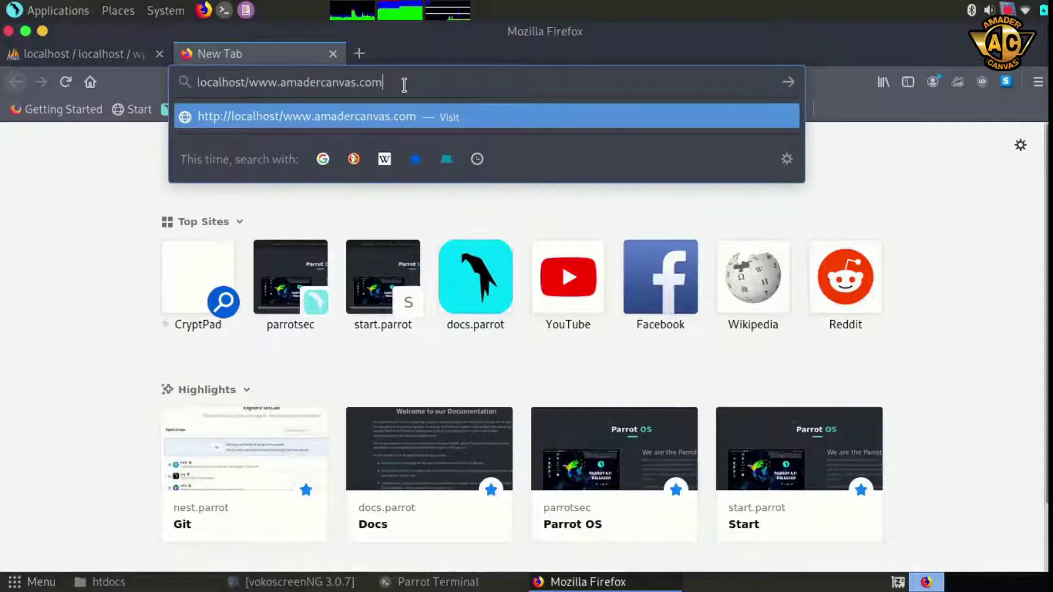
key(Return)
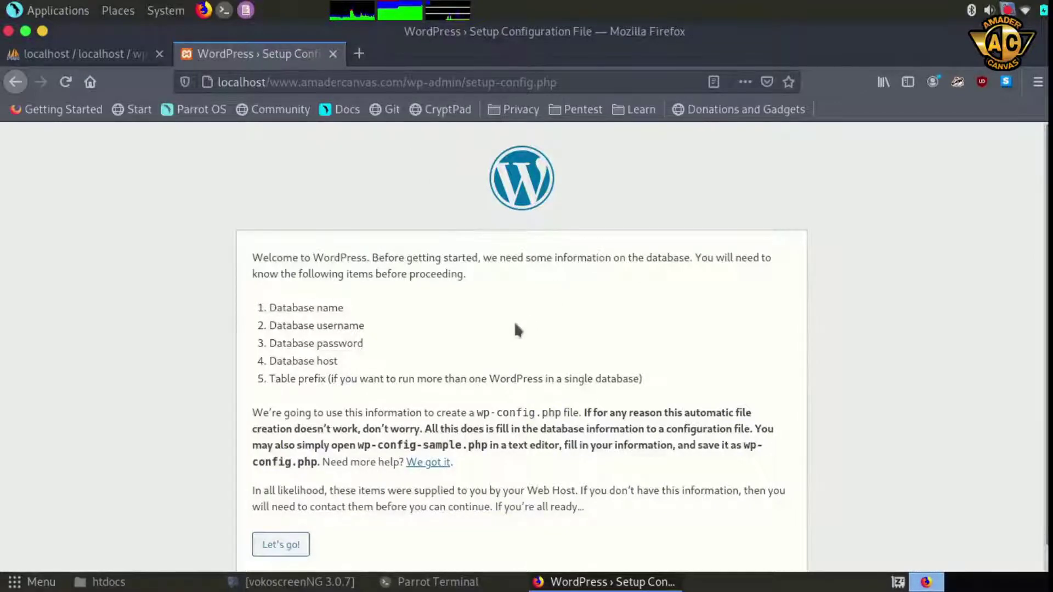
scroll(518, 311, down, 1)
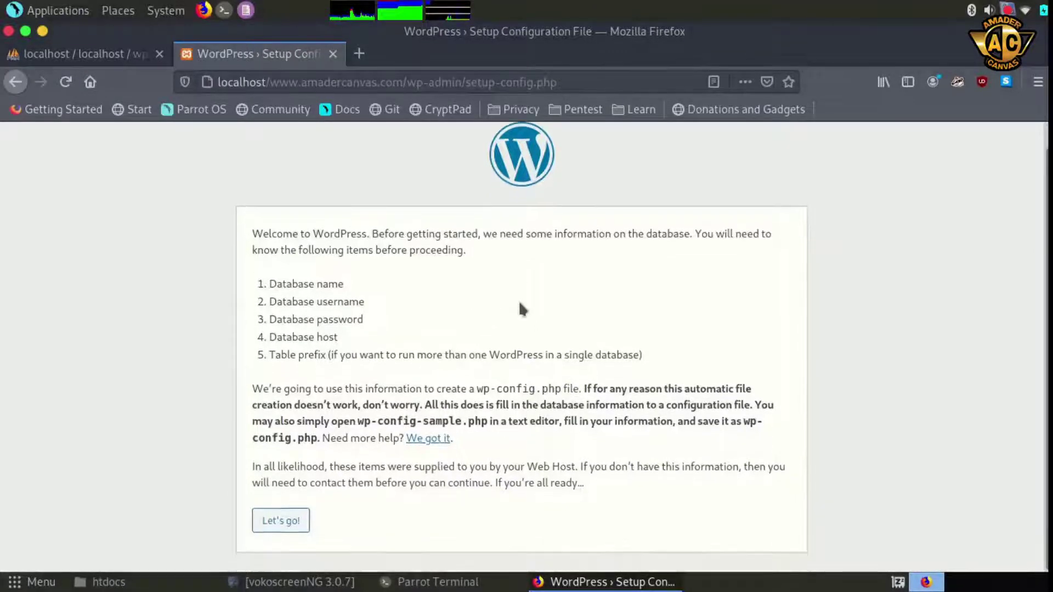
Start the database connection setup, checking the wptest database in the phpMyAdmin tab
click(281, 523)
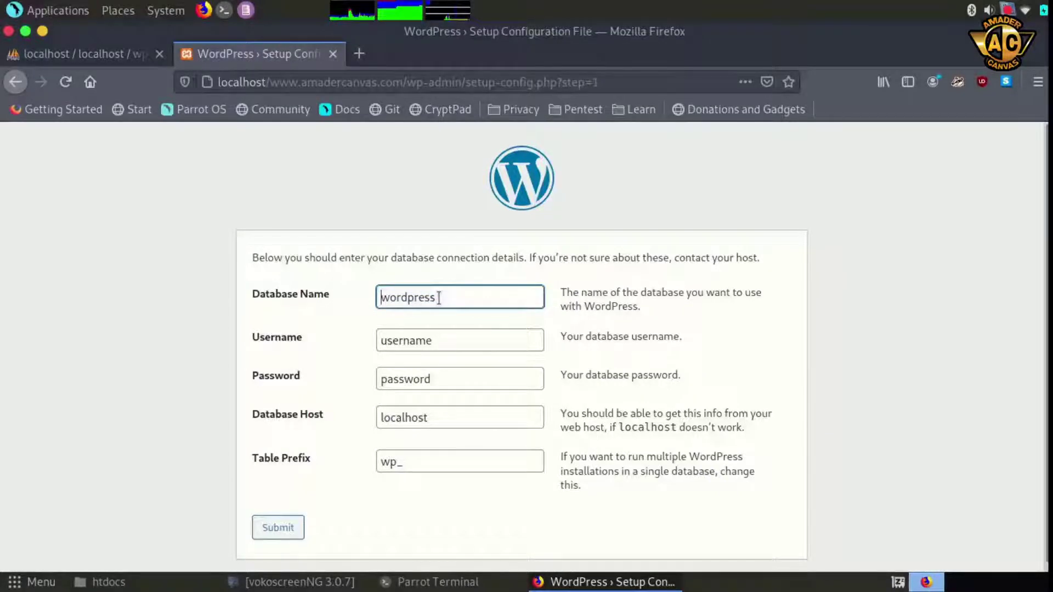
click(118, 55)
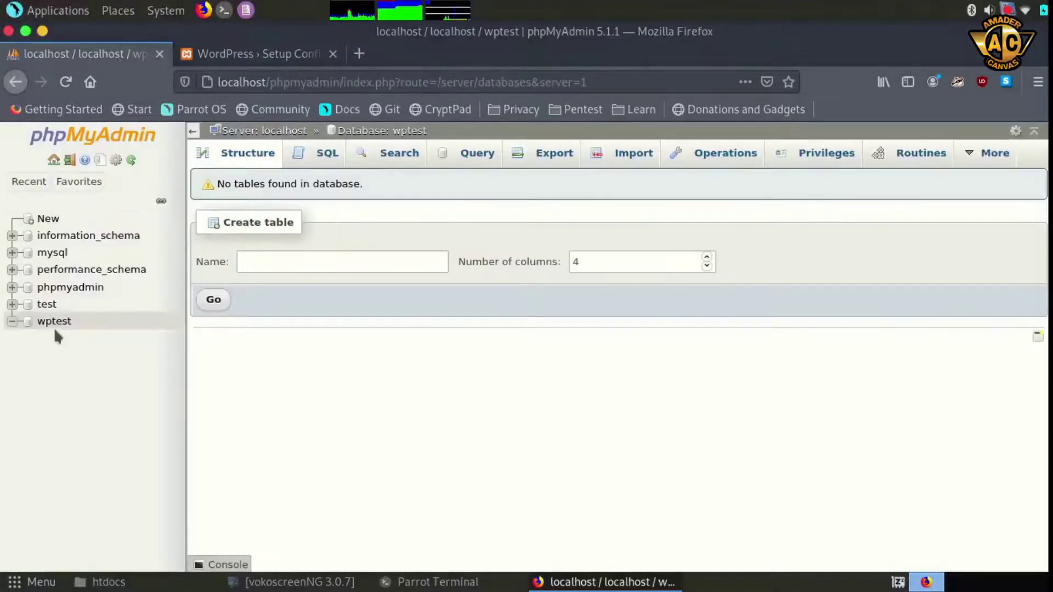
click(254, 54)
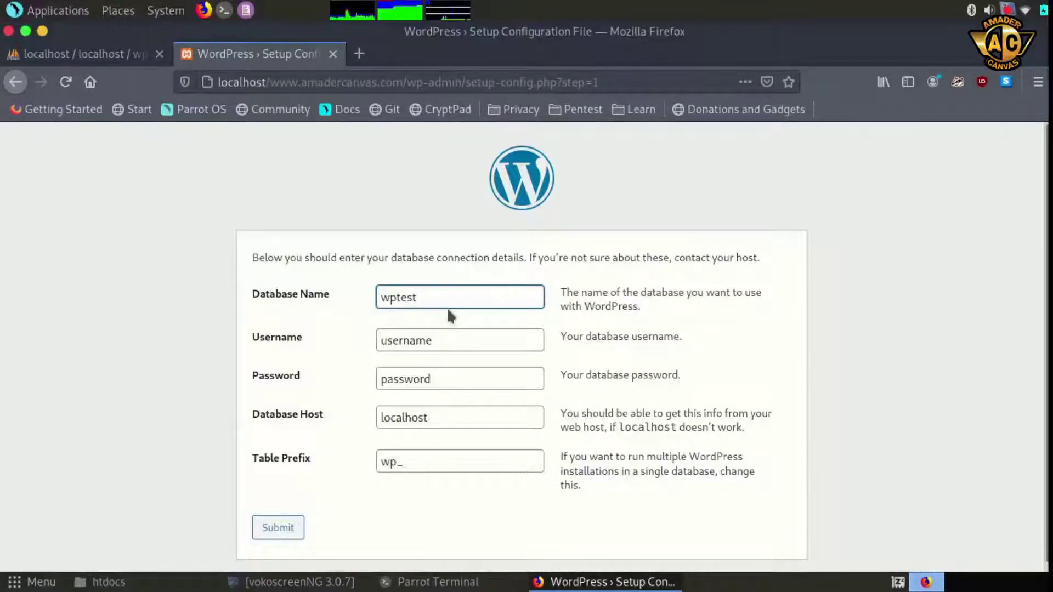
click(94, 54)
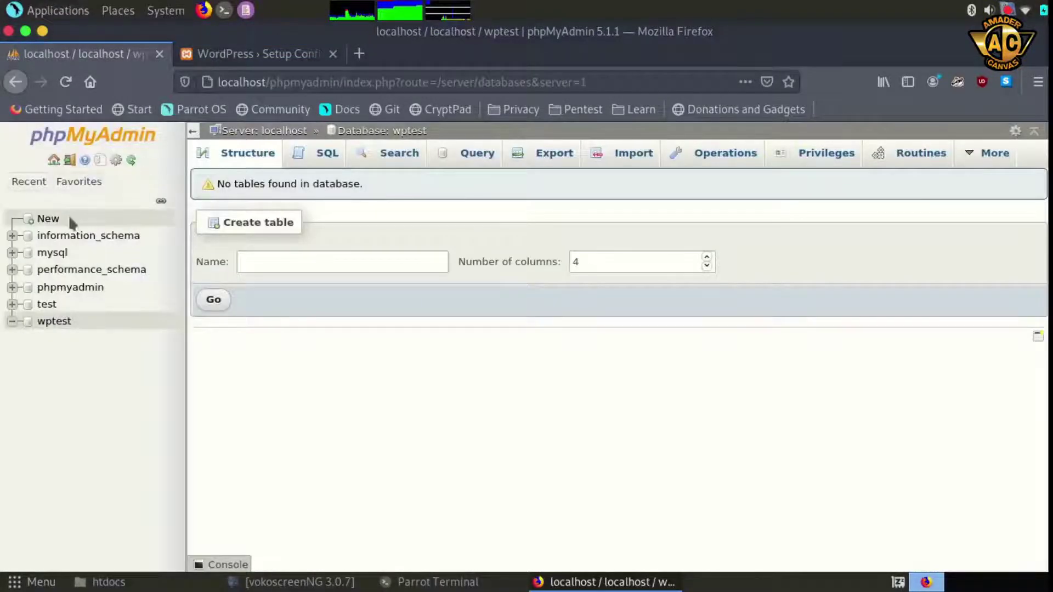
click(235, 59)
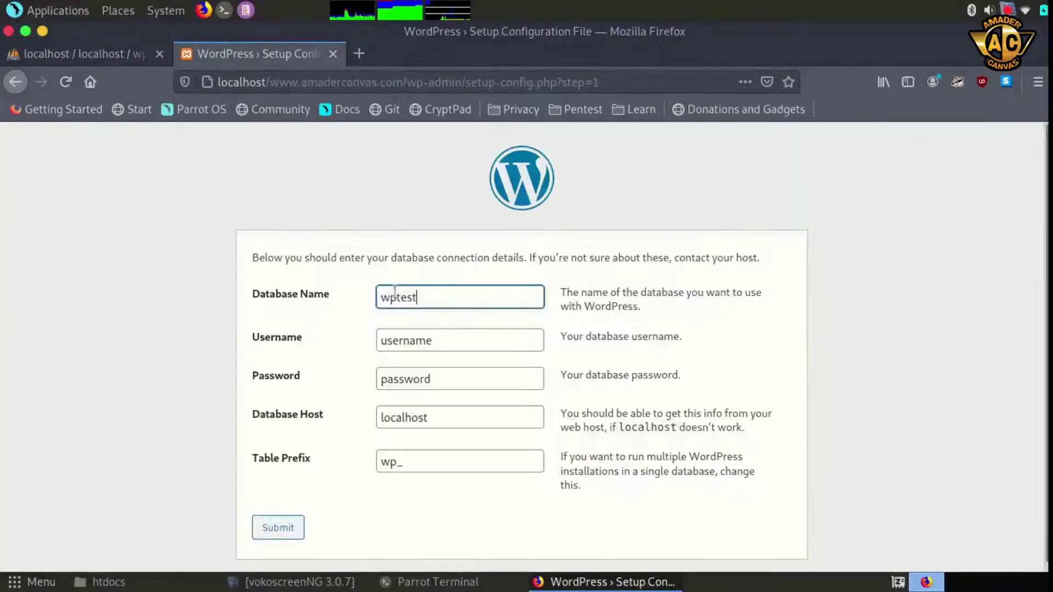
Set the database username to root and clear the password field
click(424, 341)
double_click(424, 341)
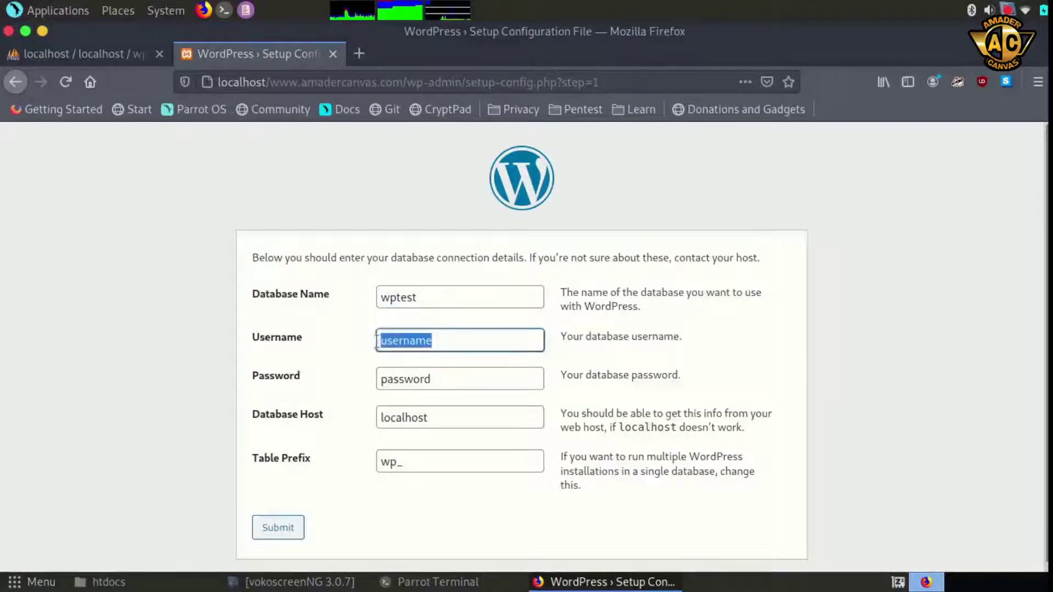
text(root)
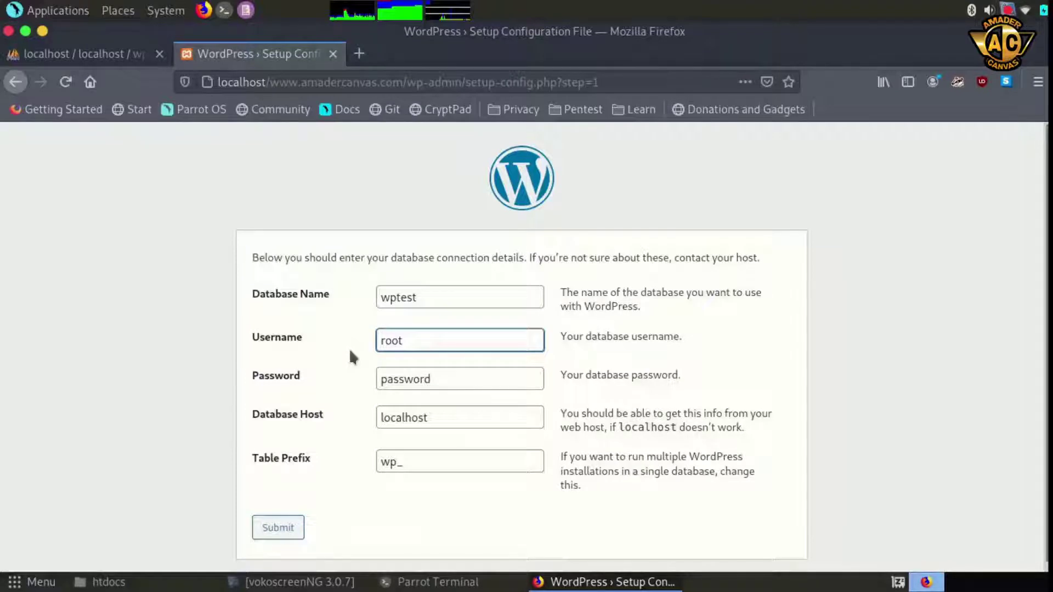
drag(439, 379, 369, 382)
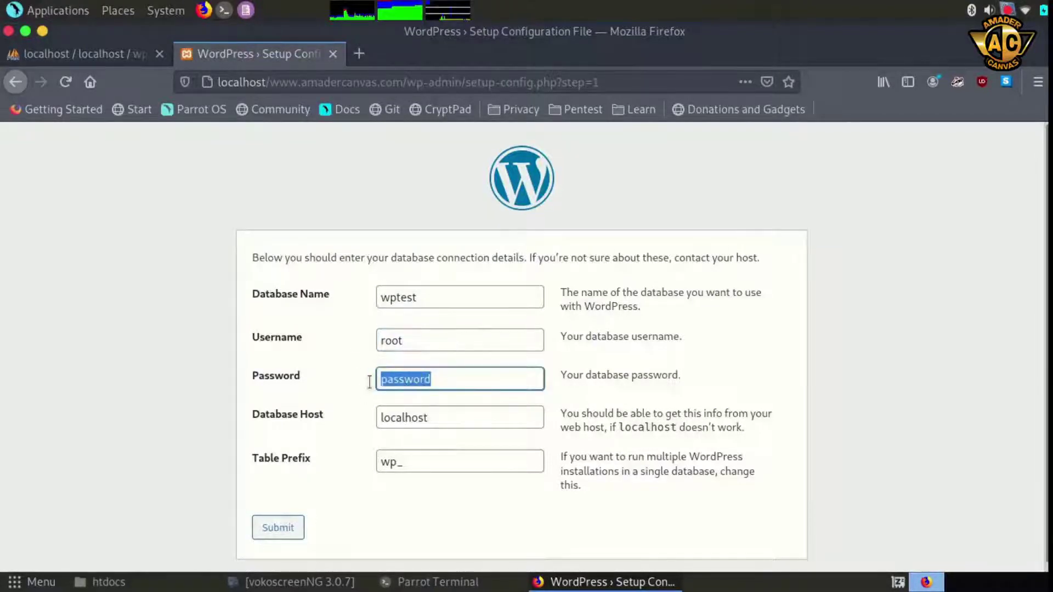
key(BackSpace)
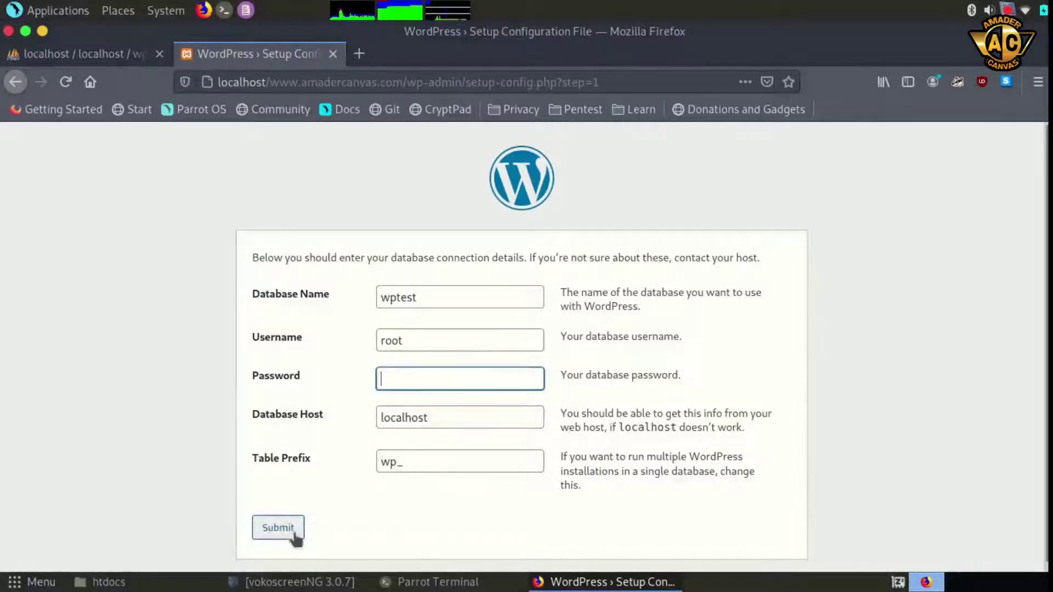
Submit the wptest/root database details and review the generated wp-config.php page
click(278, 527)
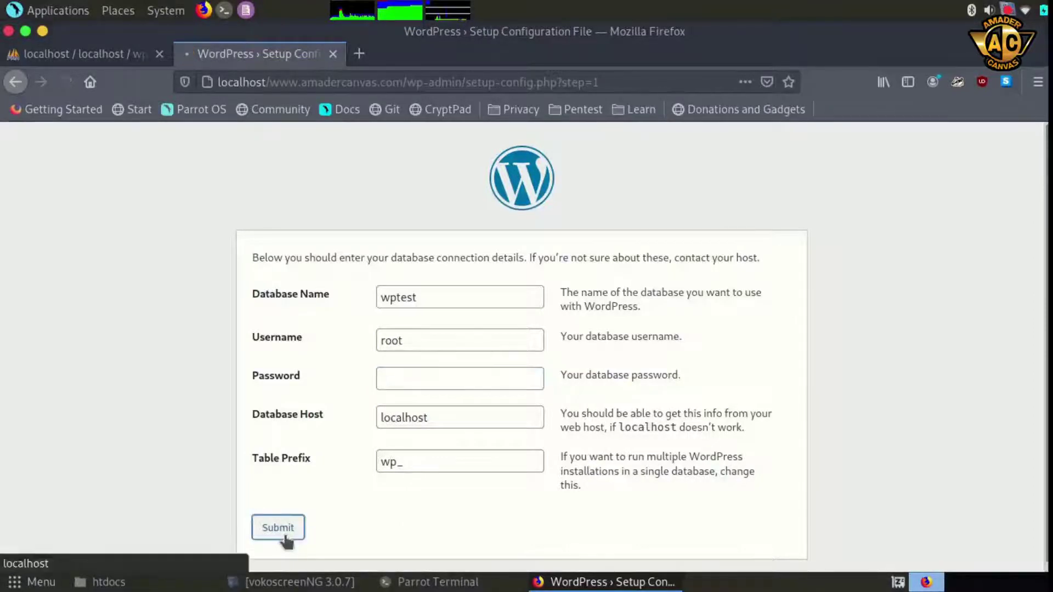
scroll(682, 368, down, 3)
scroll(682, 368, up, 10)
scroll(682, 368, up, 5)
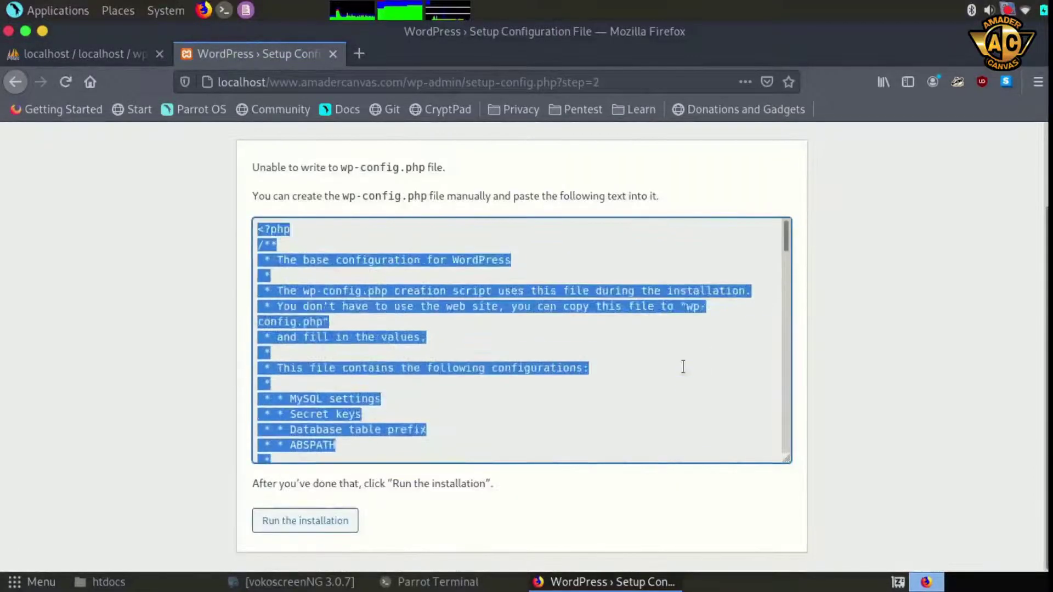
scroll(683, 366, up, 3)
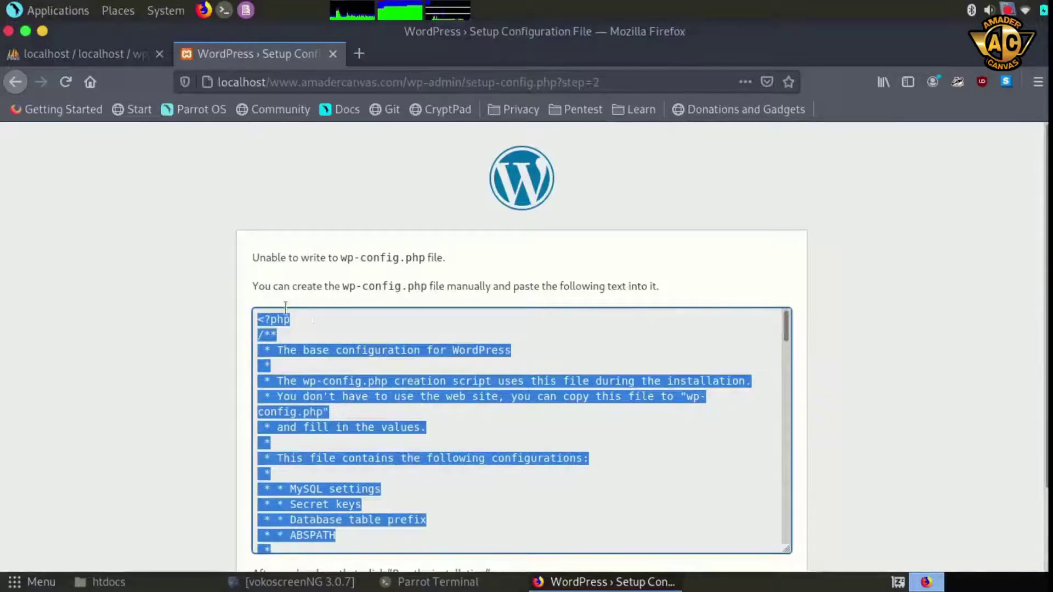
scroll(841, 312, down, 2)
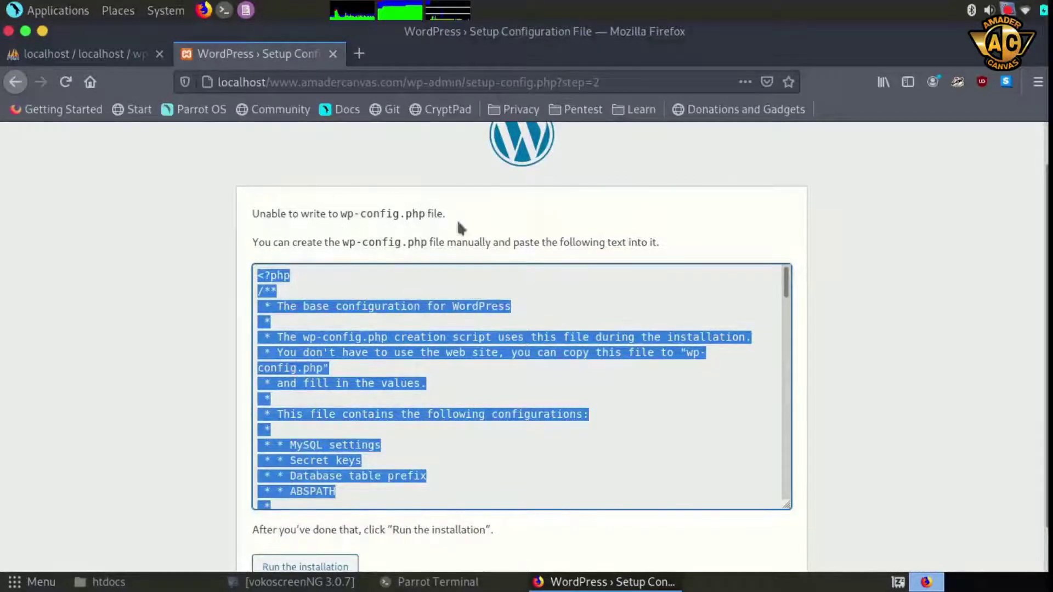
scroll(451, 190, up, 1)
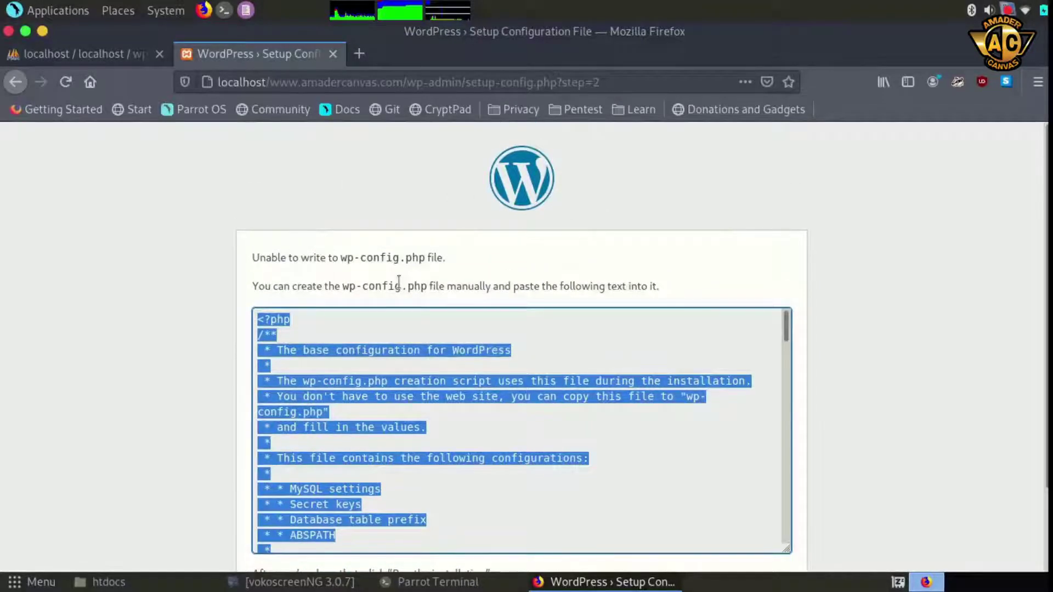
scroll(399, 280, down, 1)
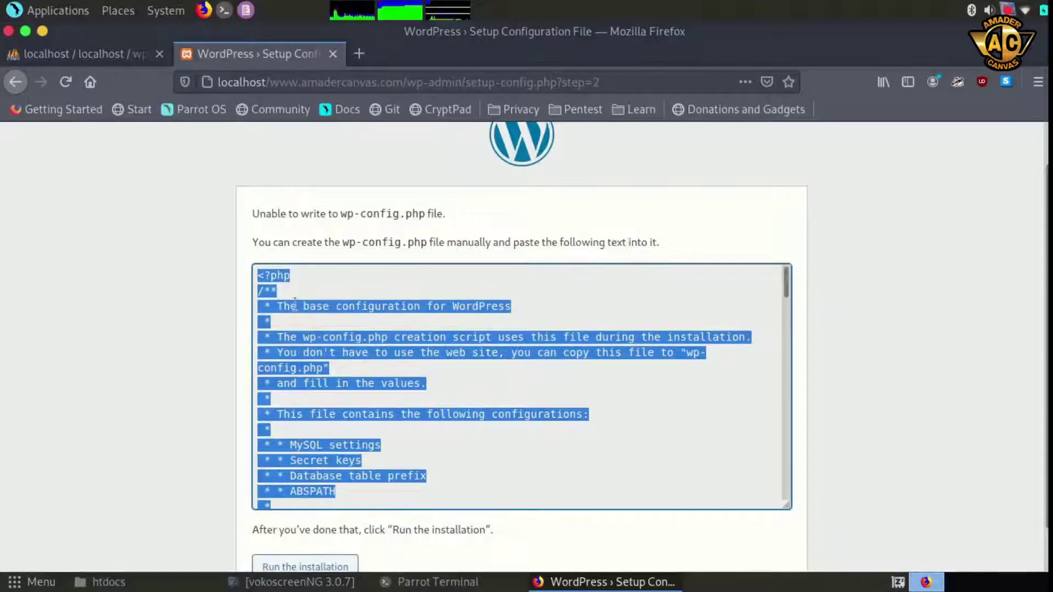
scroll(563, 384, down, 8)
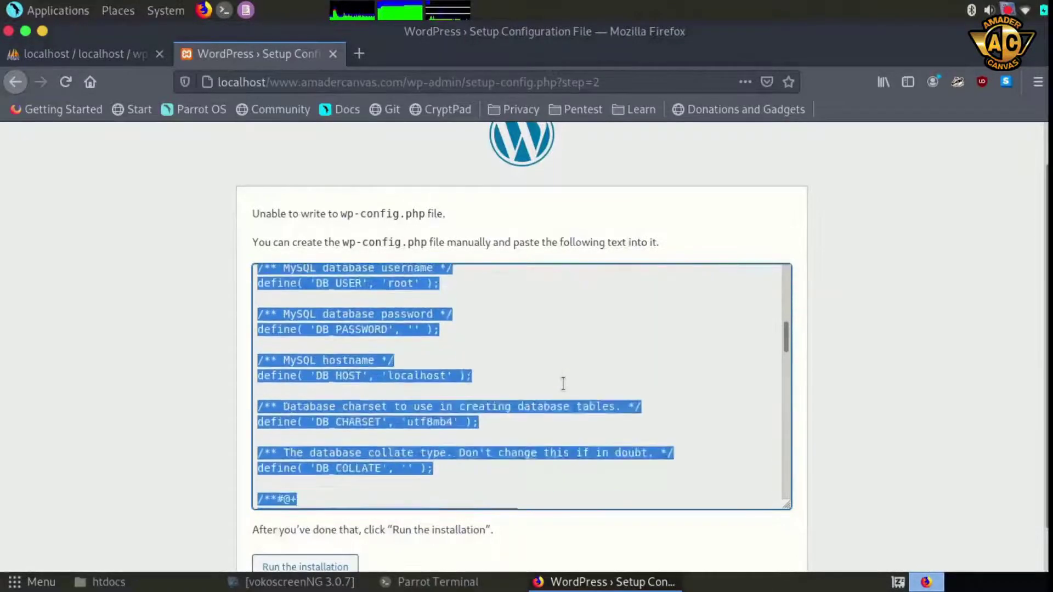
scroll(563, 384, down, 10)
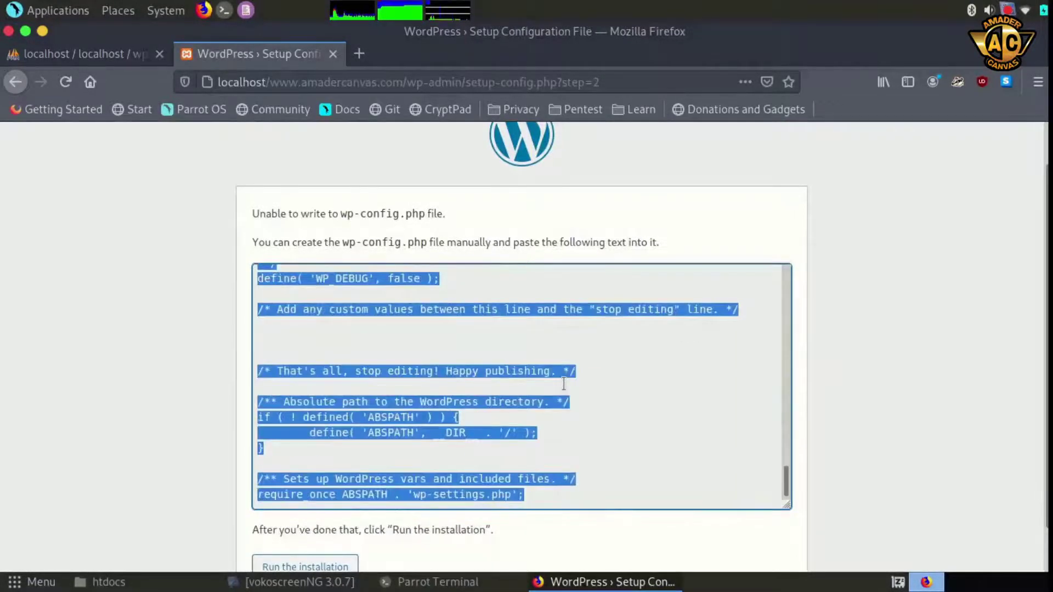
scroll(563, 383, up, 15)
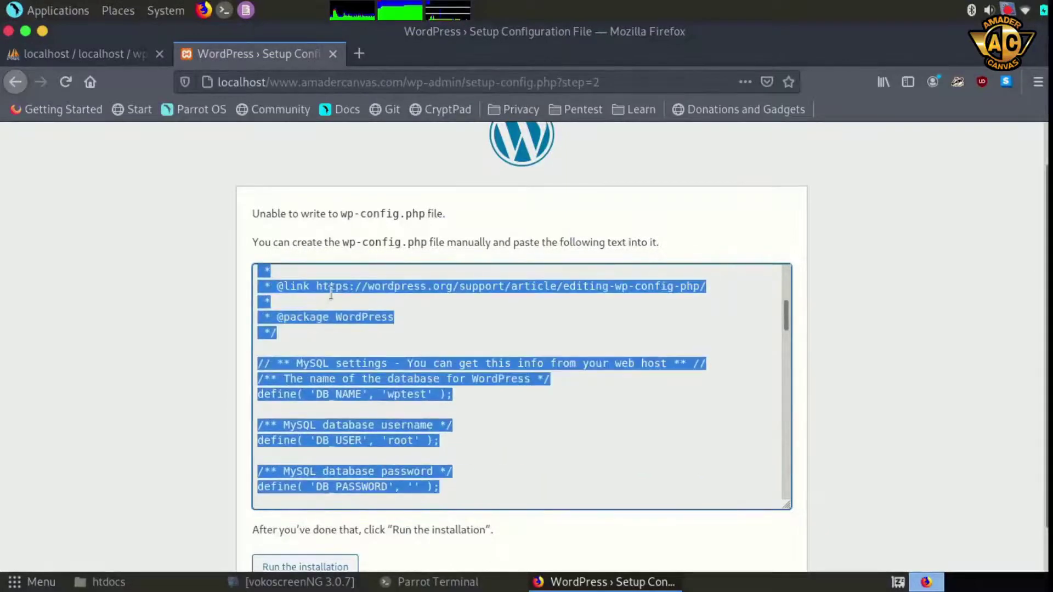
Copy the generated wp-config.php text and bring the htdocs folder window forward
right_click(334, 291)
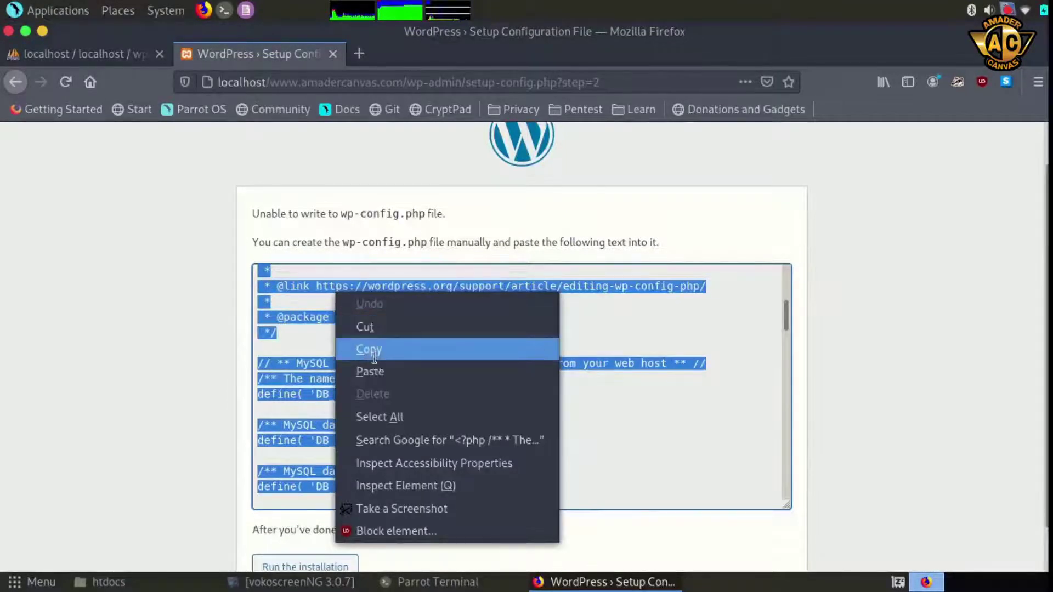
click(374, 355)
click(110, 582)
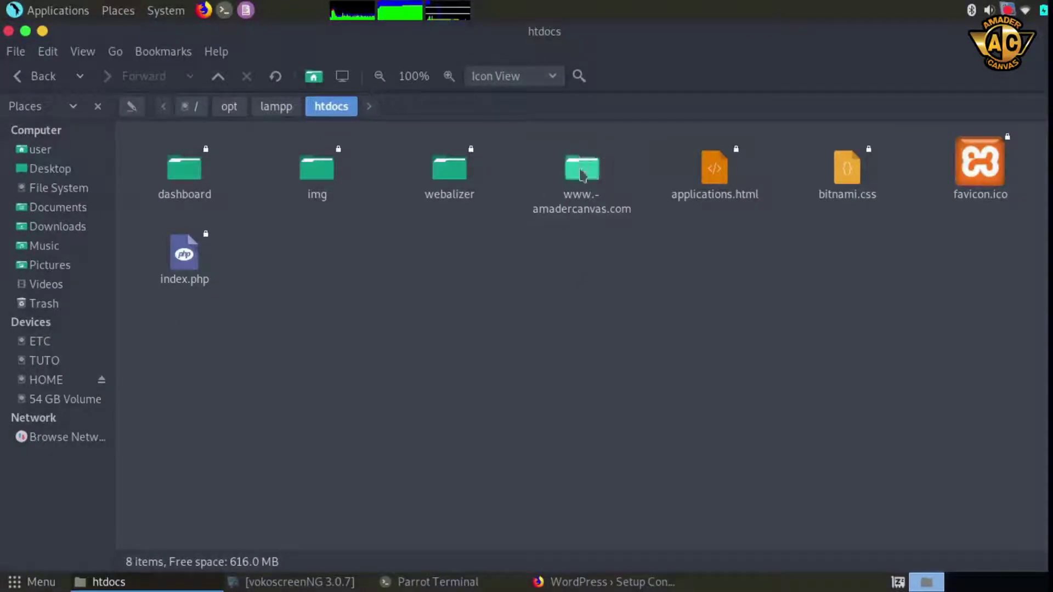
double_click(583, 175)
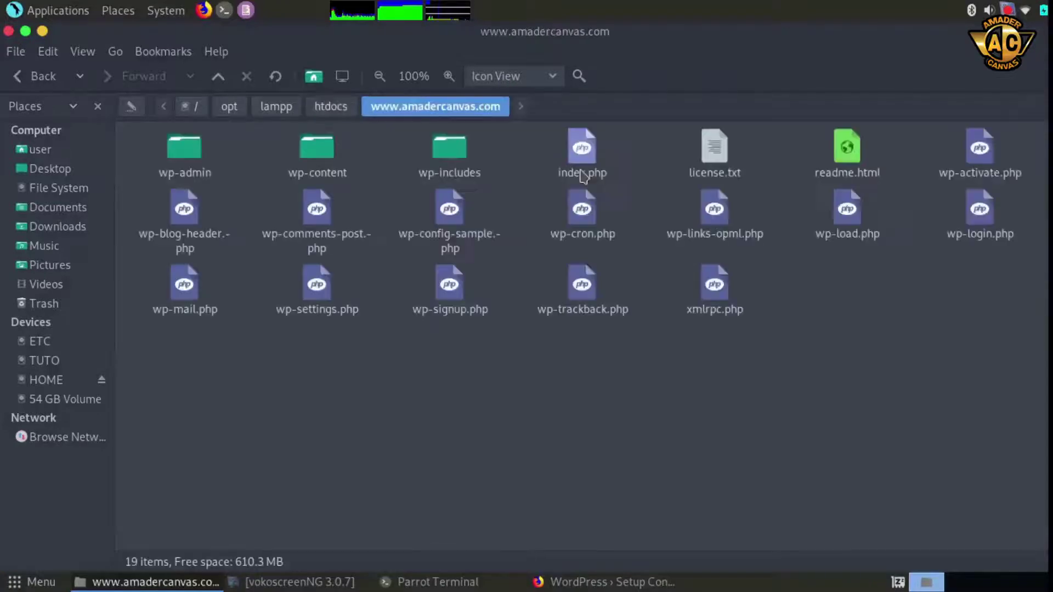
right_click(472, 384)
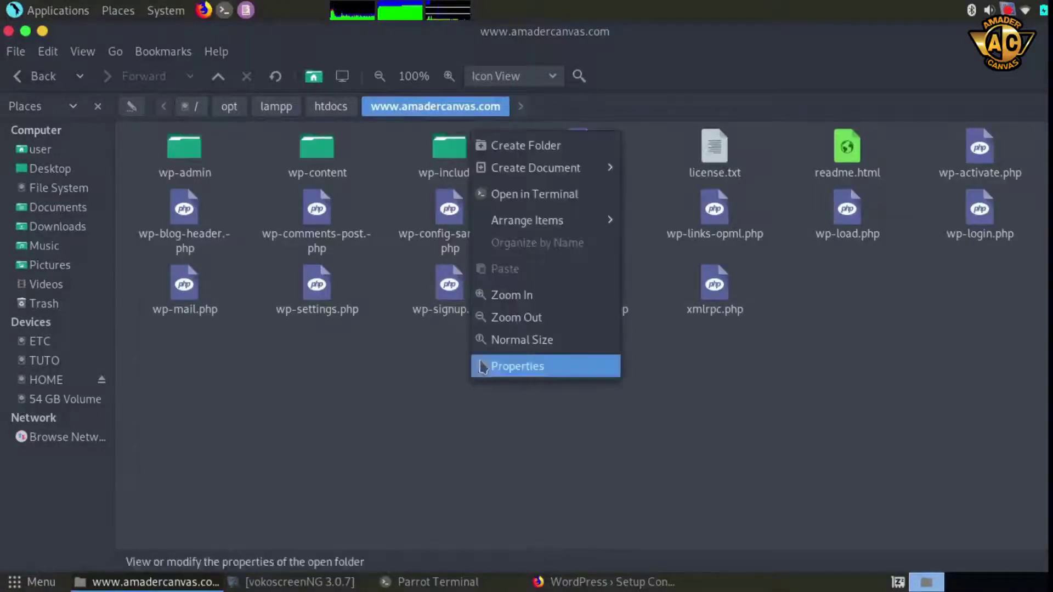
mouse_move(593, 171)
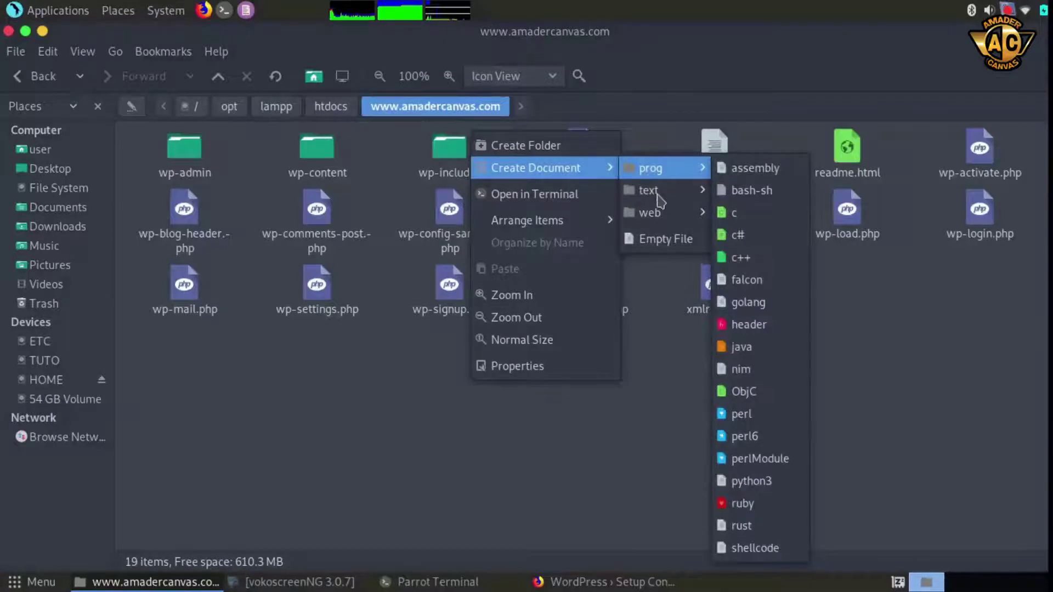
mouse_move(695, 198)
click(755, 213)
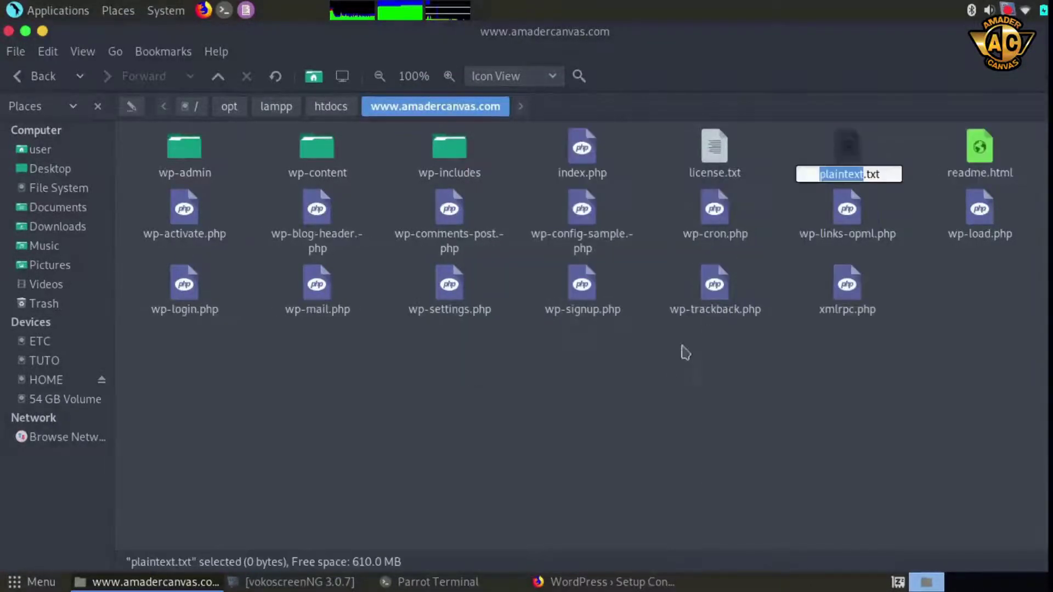
click(872, 147)
double_click(848, 146)
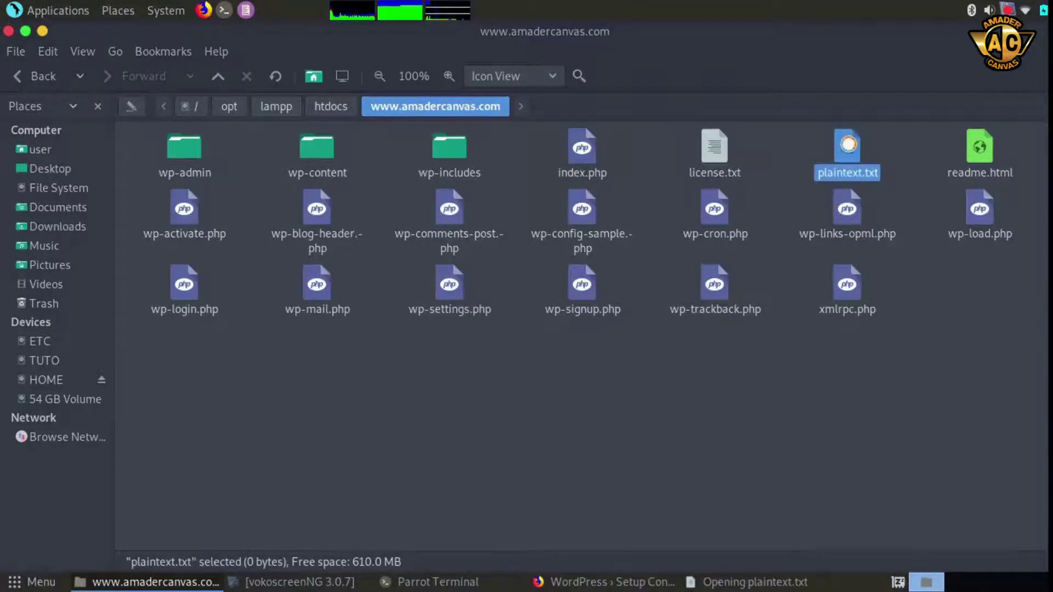
Paste the wp-config text into plaintext.txt, save it, and close Pluma
right_click(34, 158)
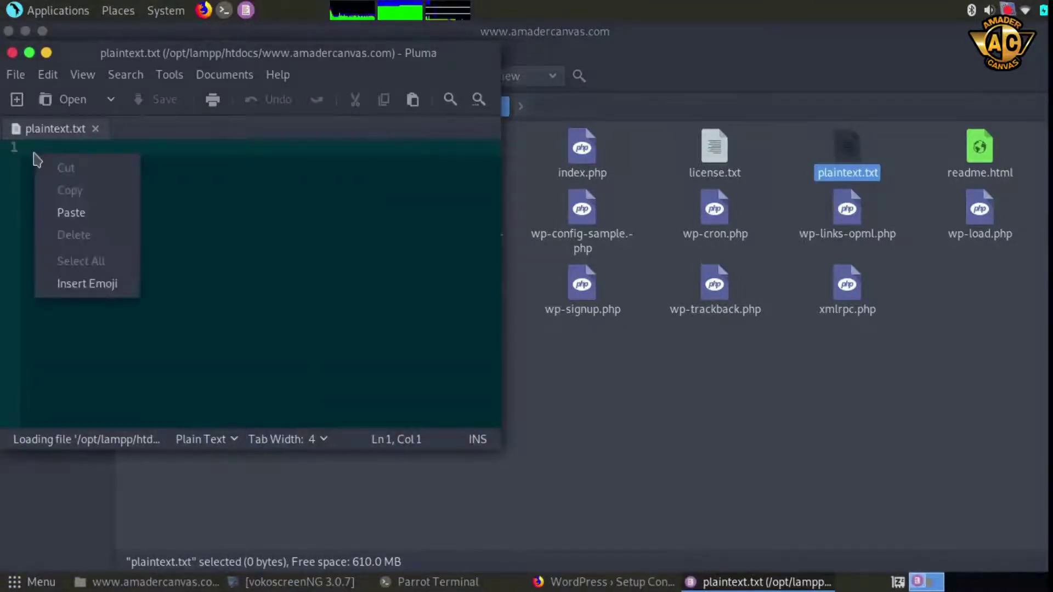
click(83, 219)
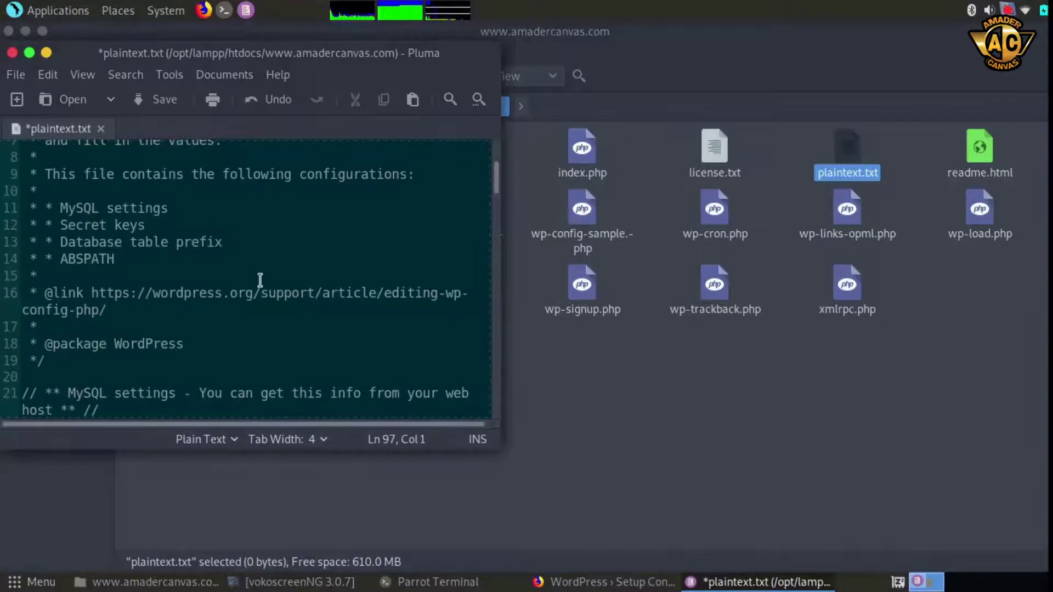
scroll(260, 280, up, 3)
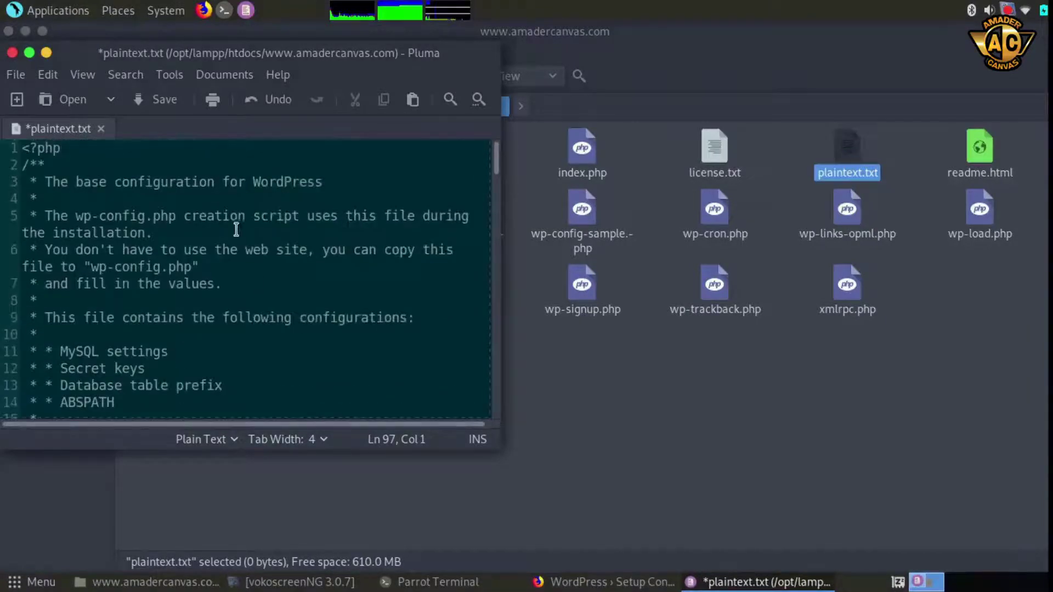
click(163, 108)
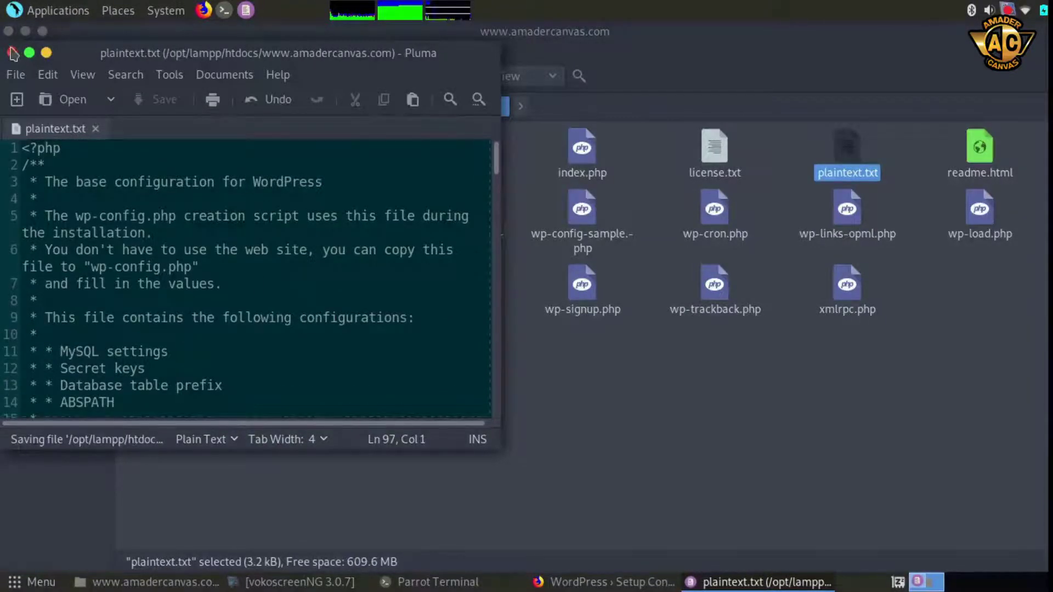
click(14, 54)
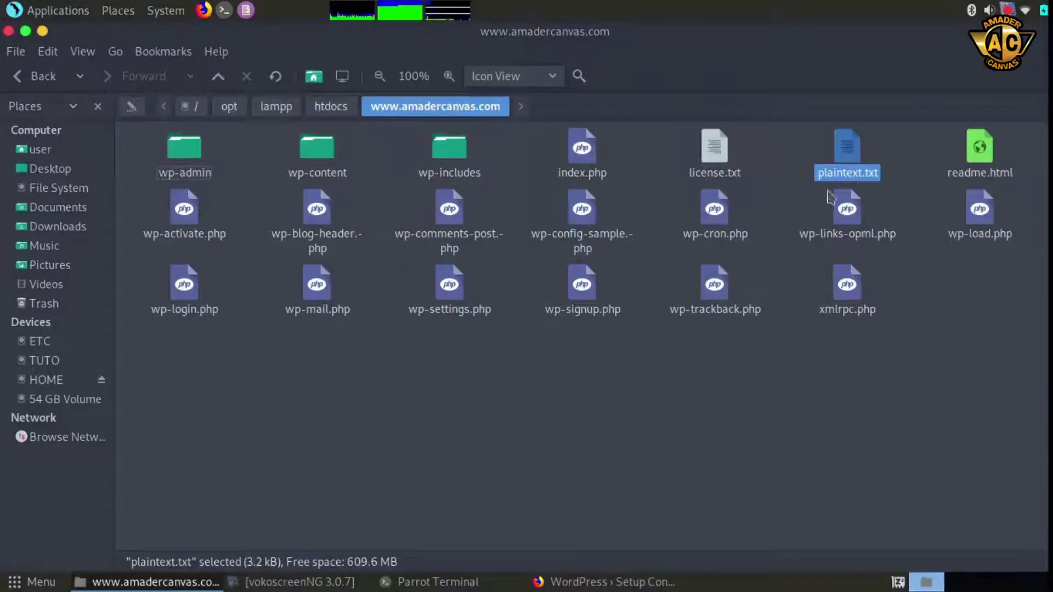
Rename plaintext.txt to wp-congig.php
right_click(854, 144)
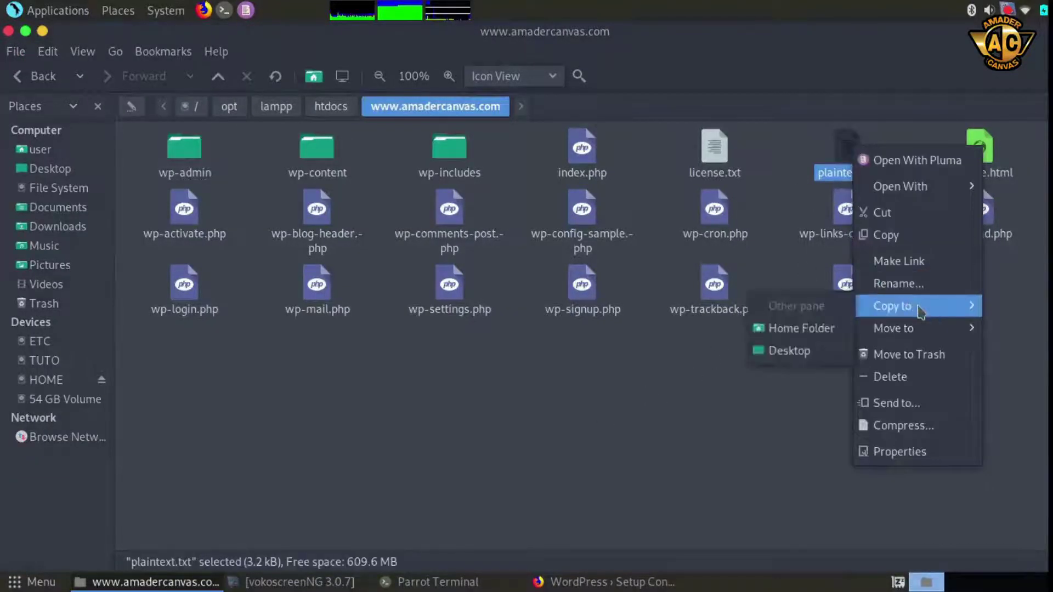
click(913, 284)
text(w)
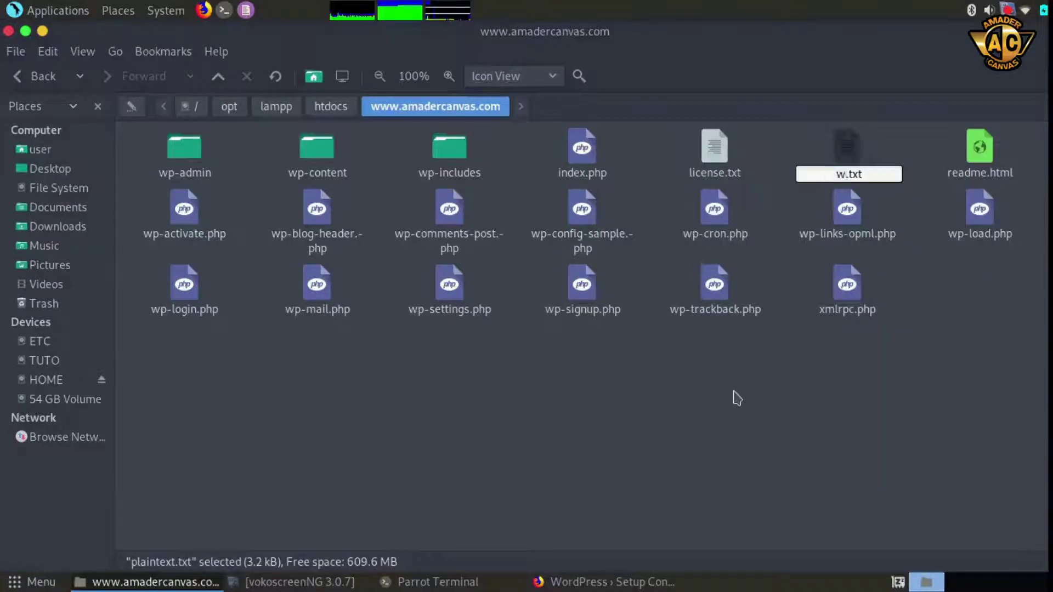
text(p)
text(-c)
text(ong)
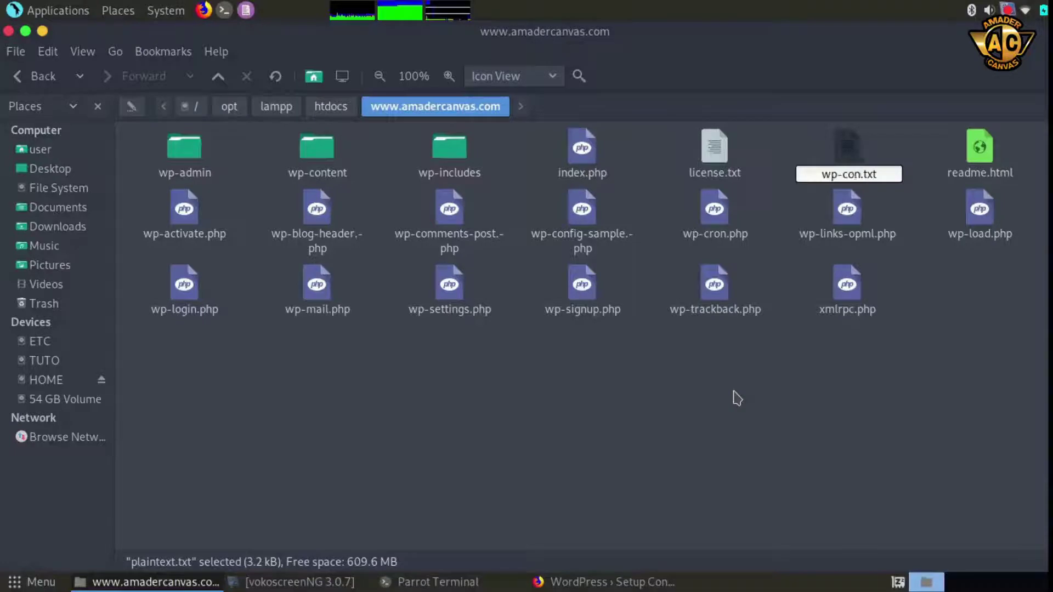
text(ig.)
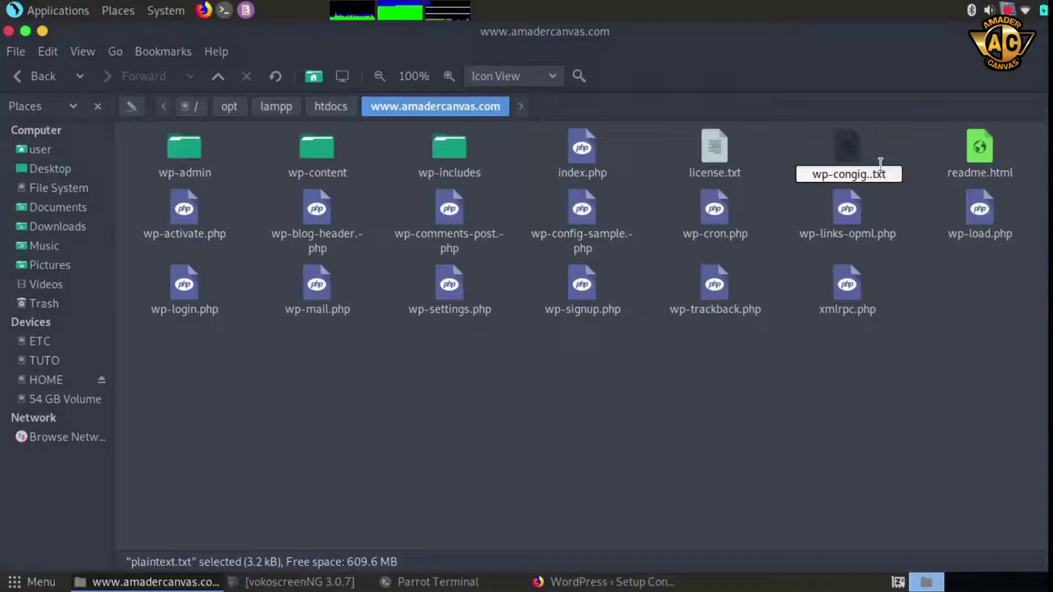
drag(888, 174, 876, 174)
key(BackSpace)
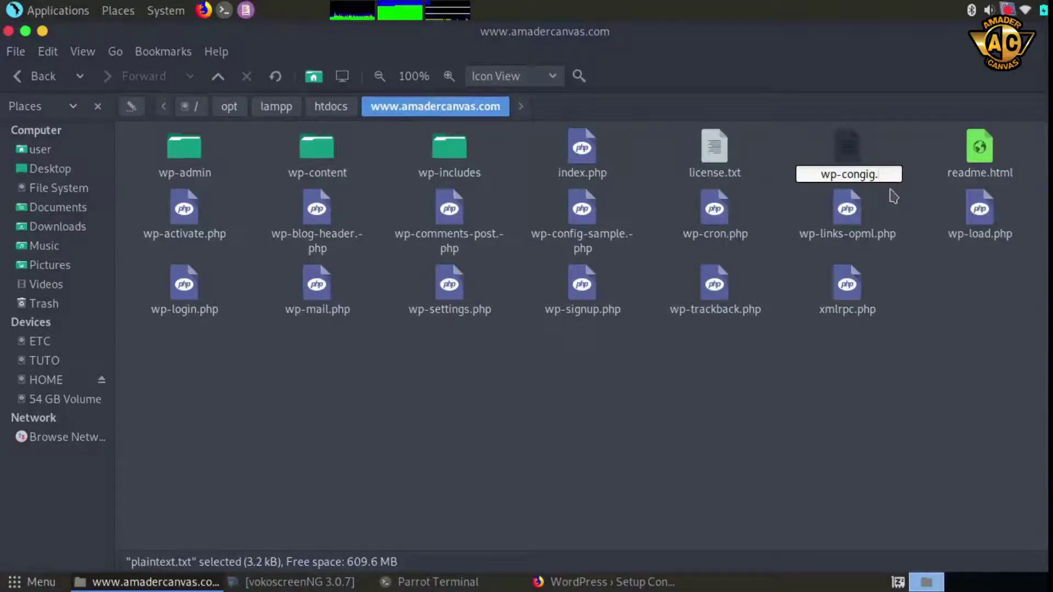
text(php)
click(969, 356)
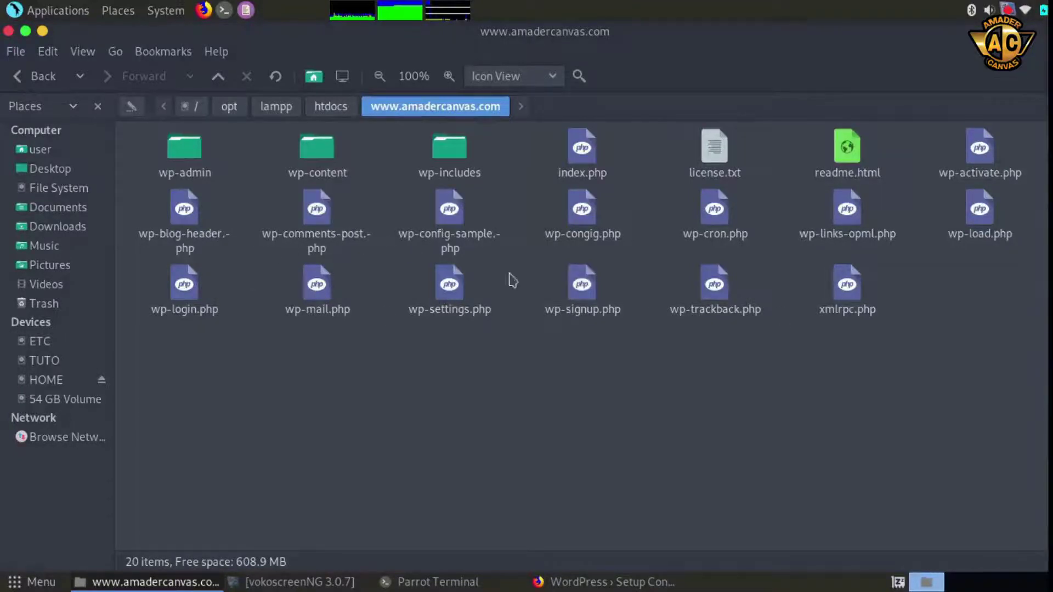
Correct the misspelled file name to wp-config.php
right_click(586, 210)
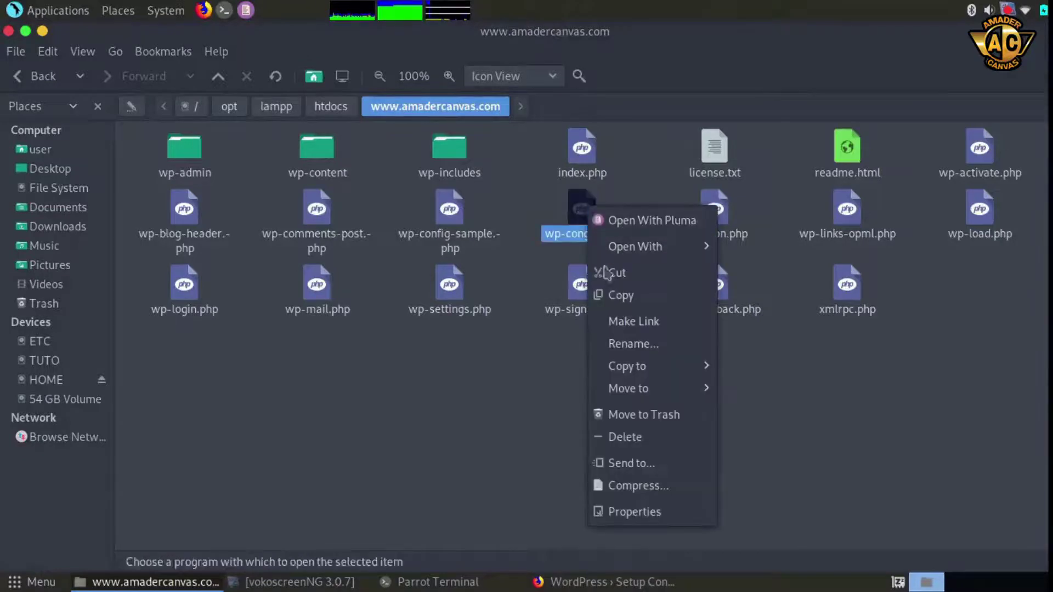
click(664, 345)
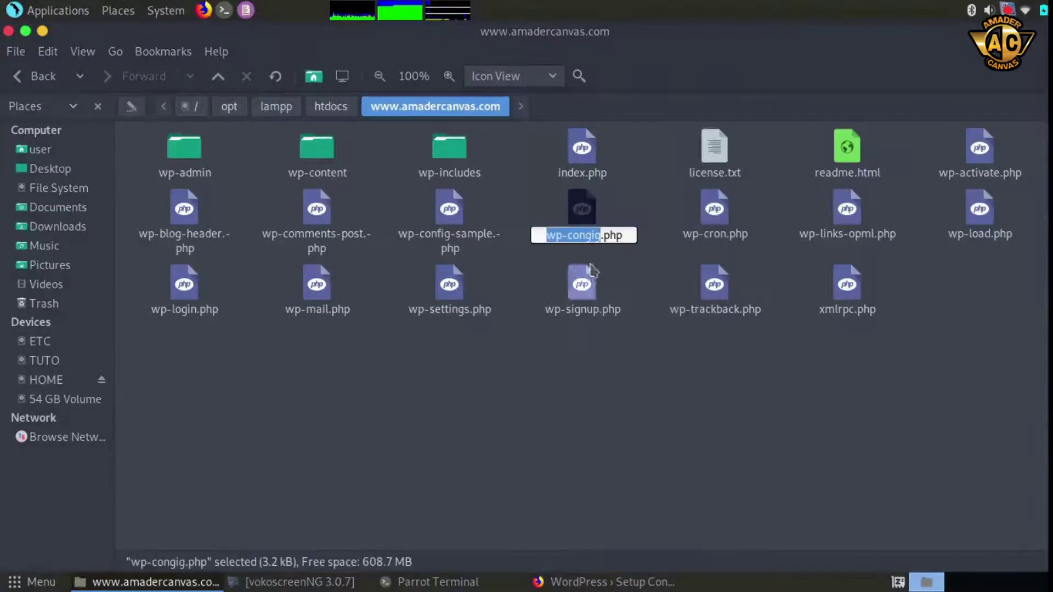
text(wp-config)
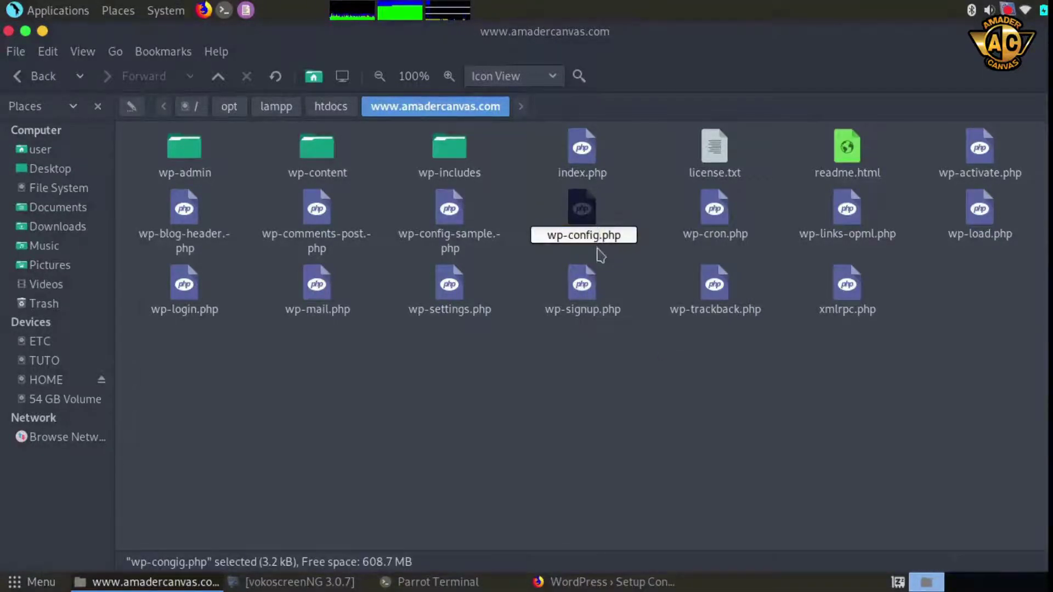
click(644, 368)
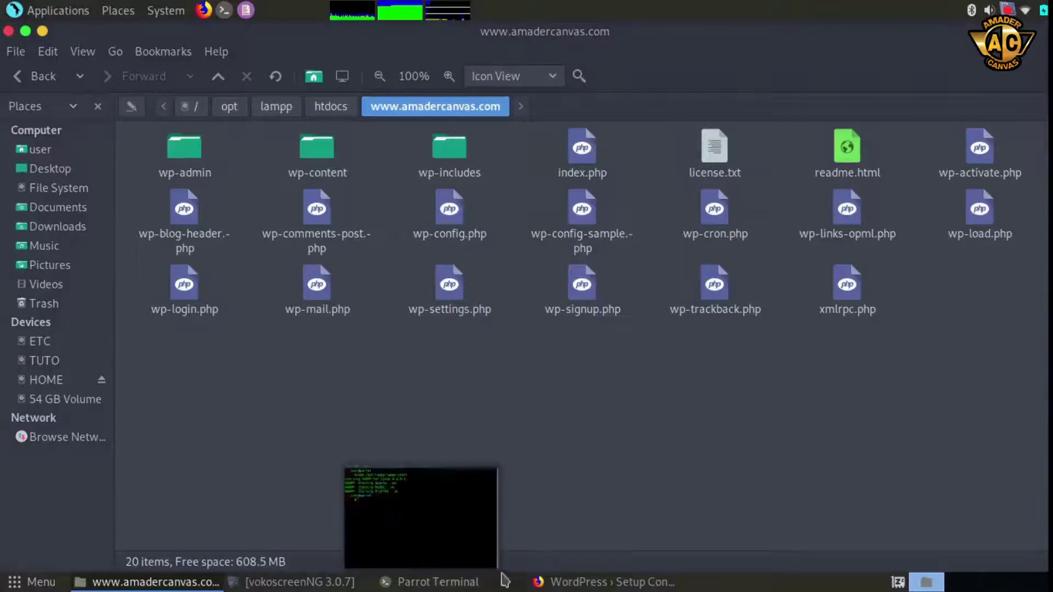
Back in Firefox, run the WordPress installation from the setup-config page
mouse_move(586, 588)
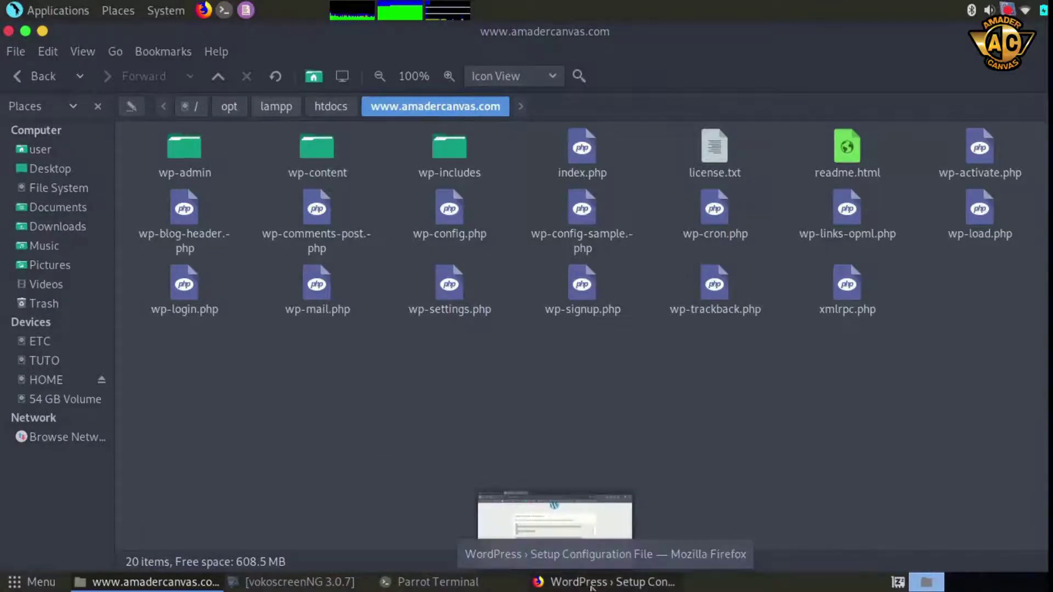
click(592, 586)
scroll(834, 409, down, 2)
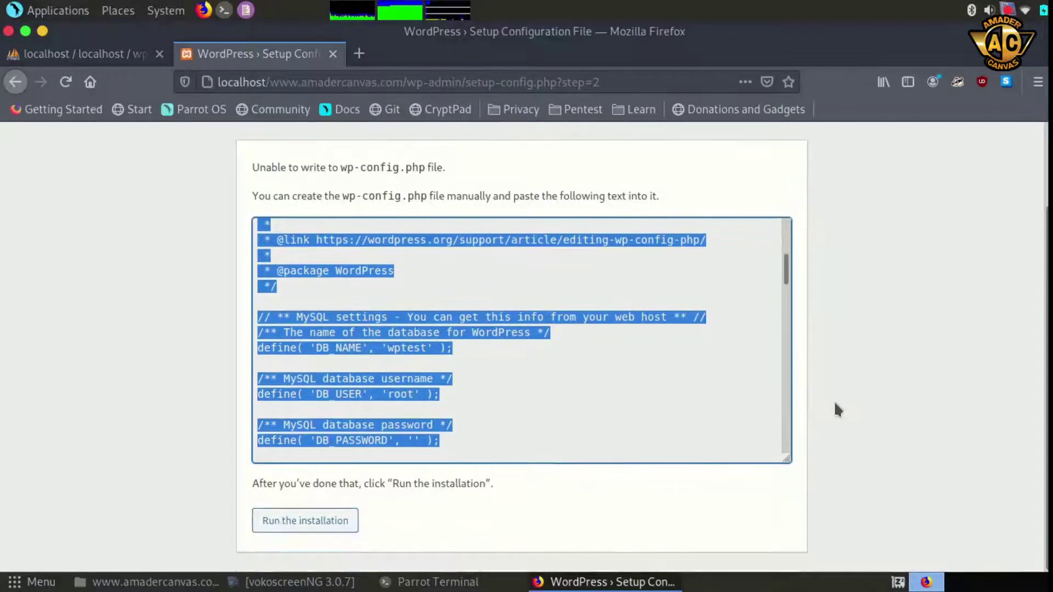
click(107, 351)
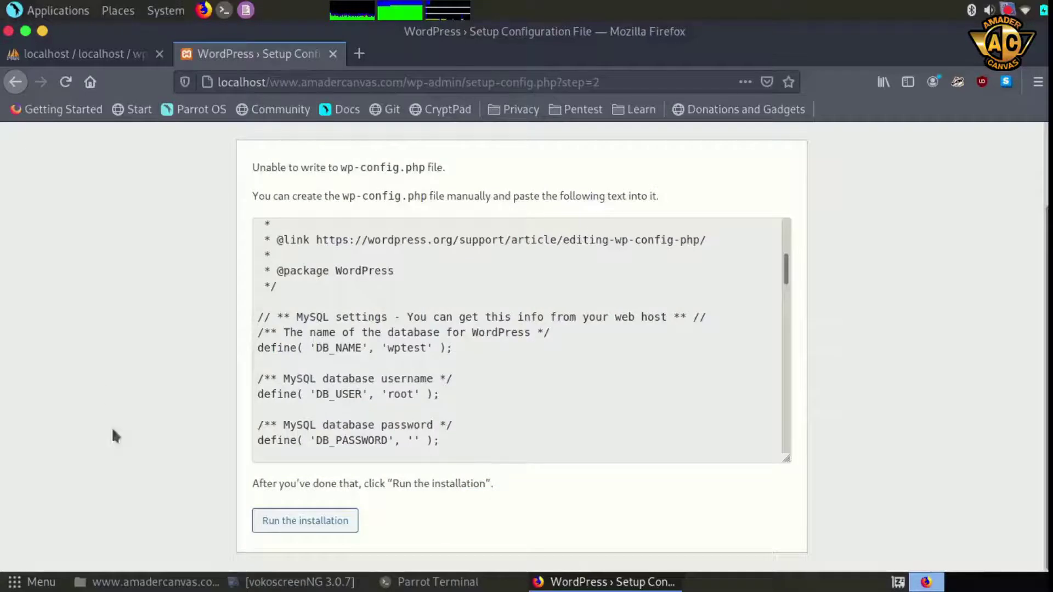
click(309, 531)
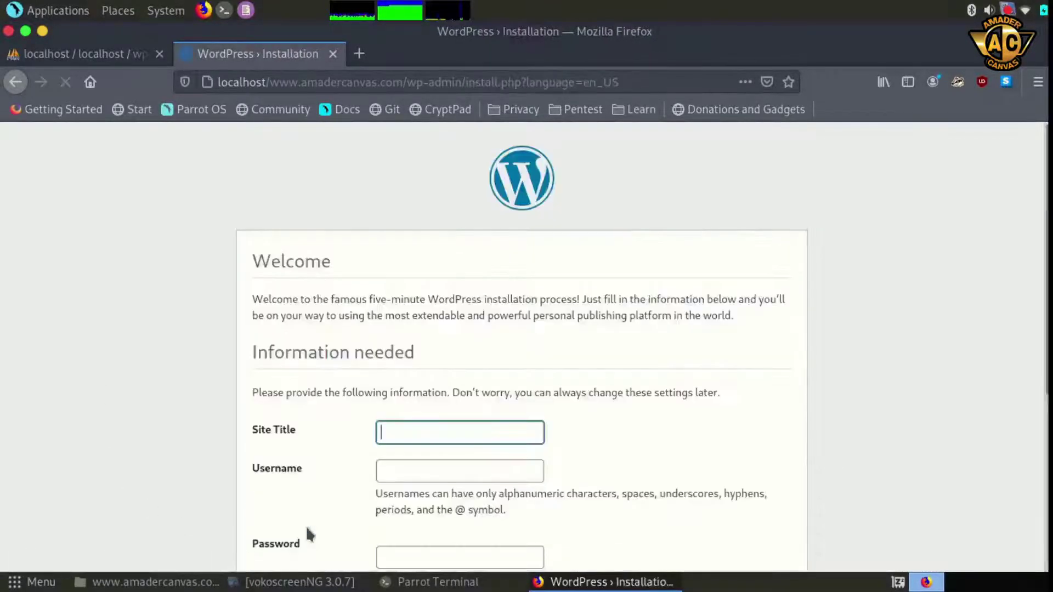
scroll(77, 321, down, 2)
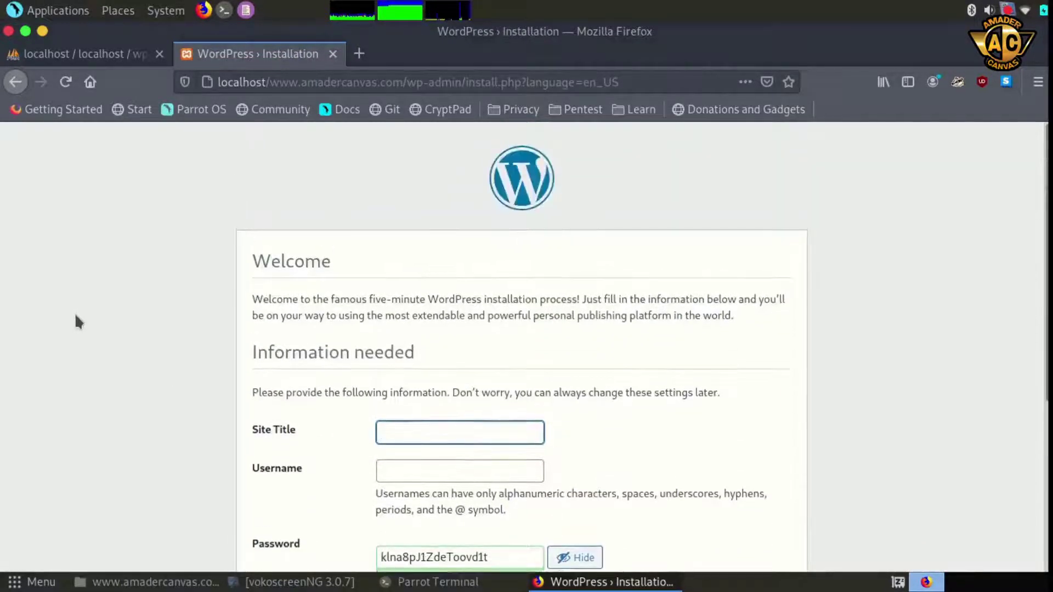
scroll(76, 321, down, 4)
scroll(76, 316, up, 1)
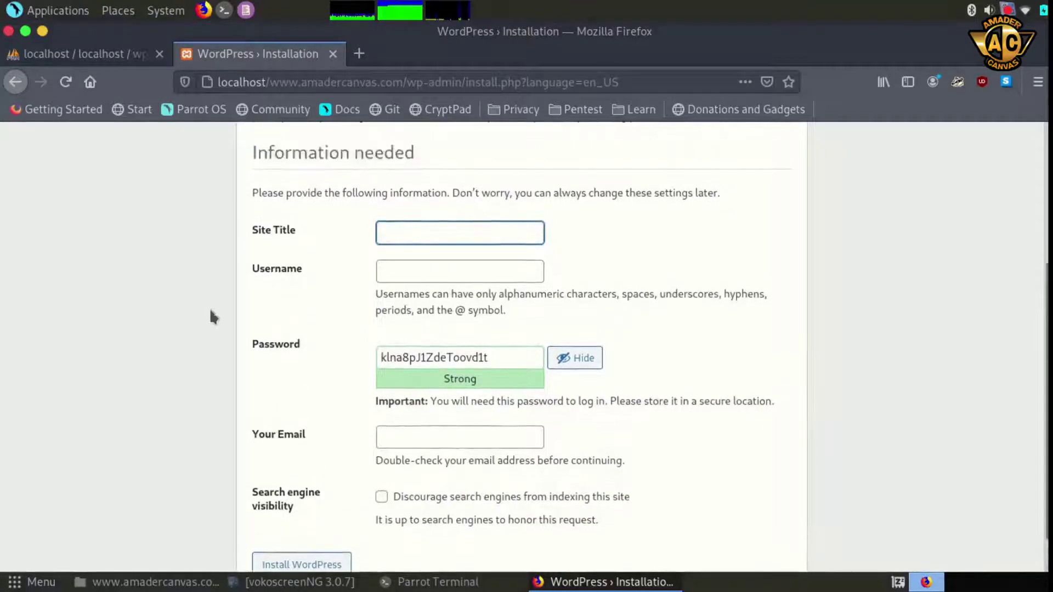
scroll(171, 315, down, 1)
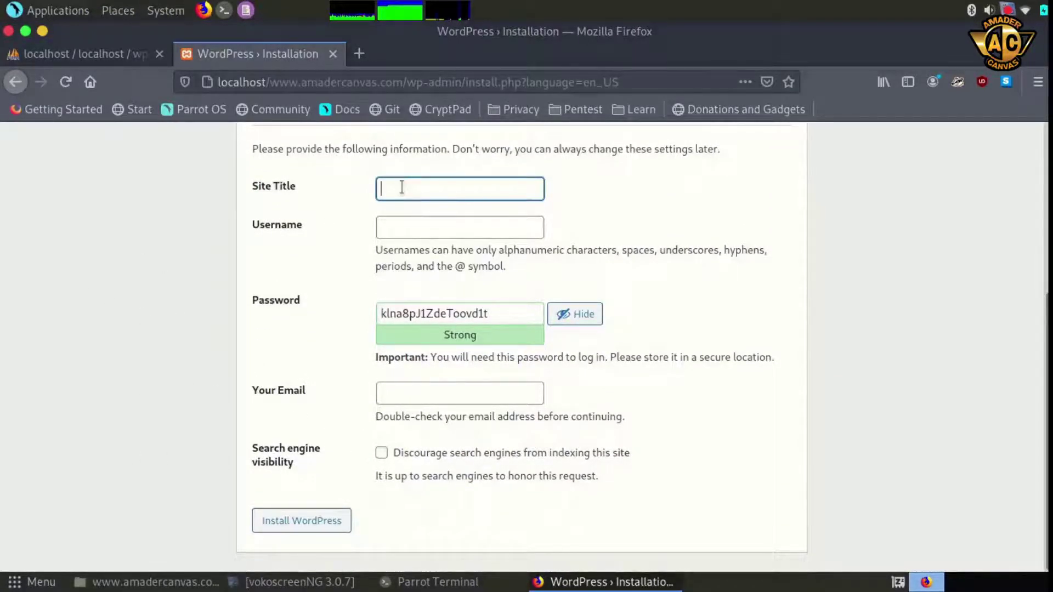
Enter site title 'Amader Canvas', the admin username and a weak password, confirming its use
text(Amader Canvas)
click(398, 235)
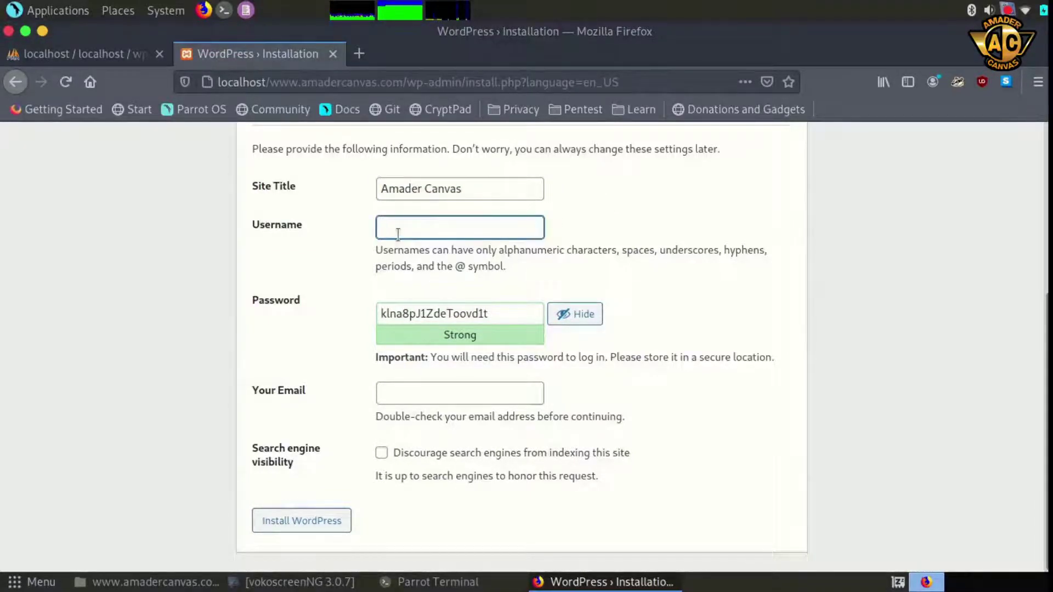
text(Rafiq)
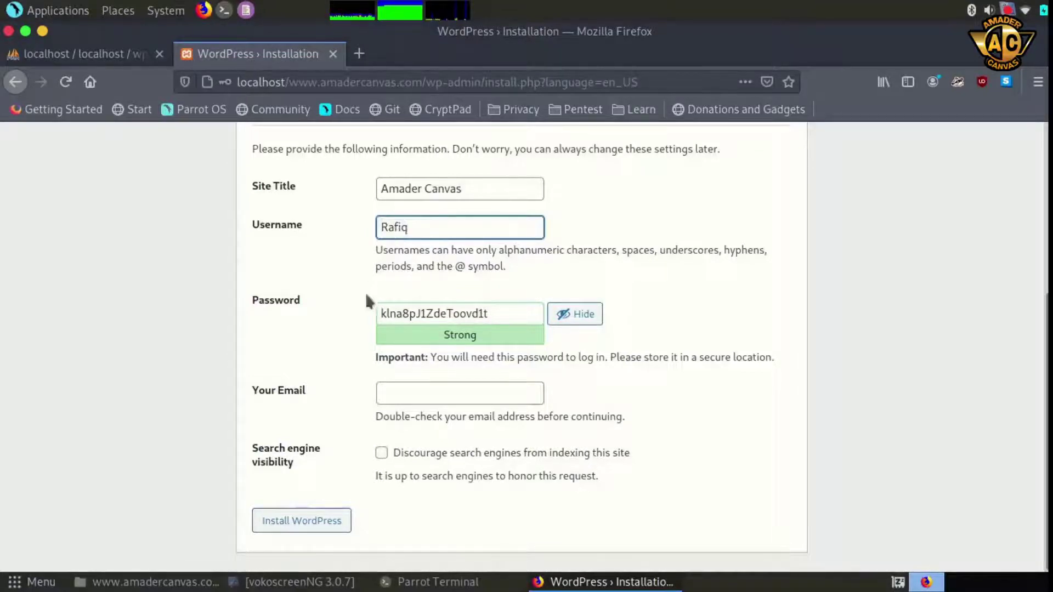
drag(496, 317, 334, 316)
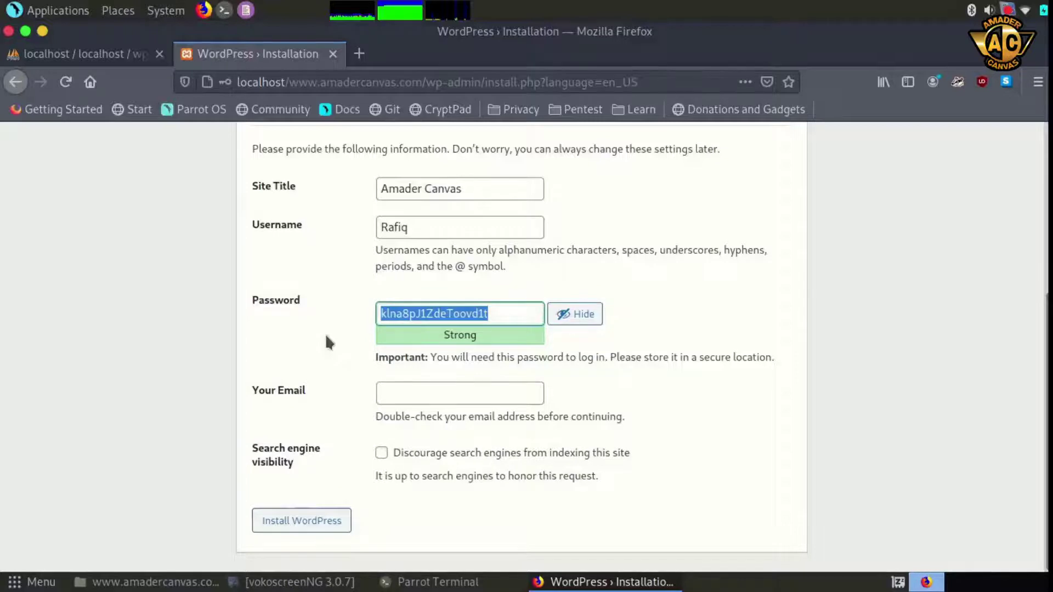
text(abc123456###)
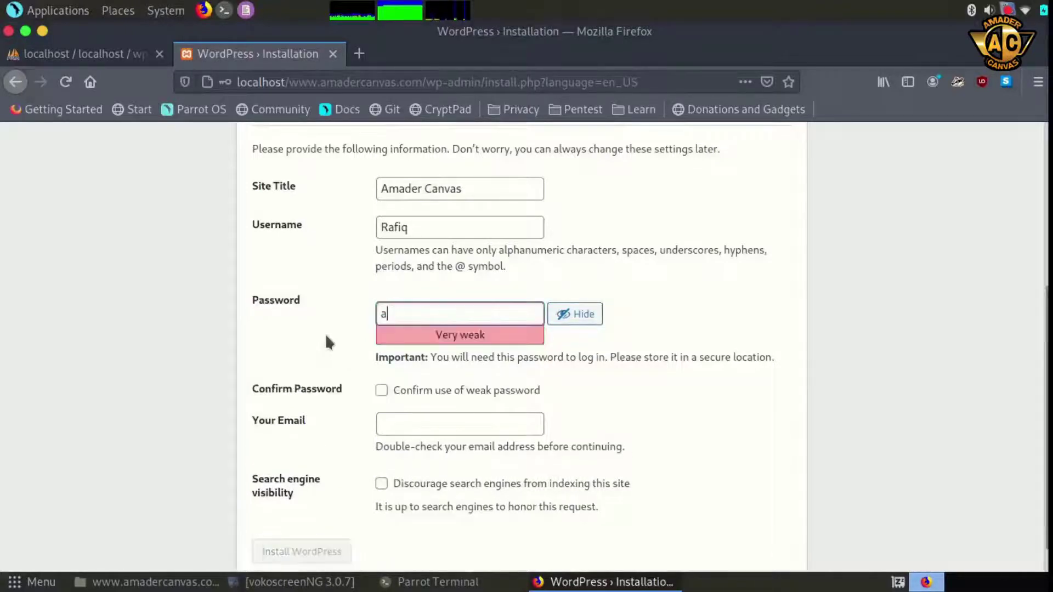
click(381, 391)
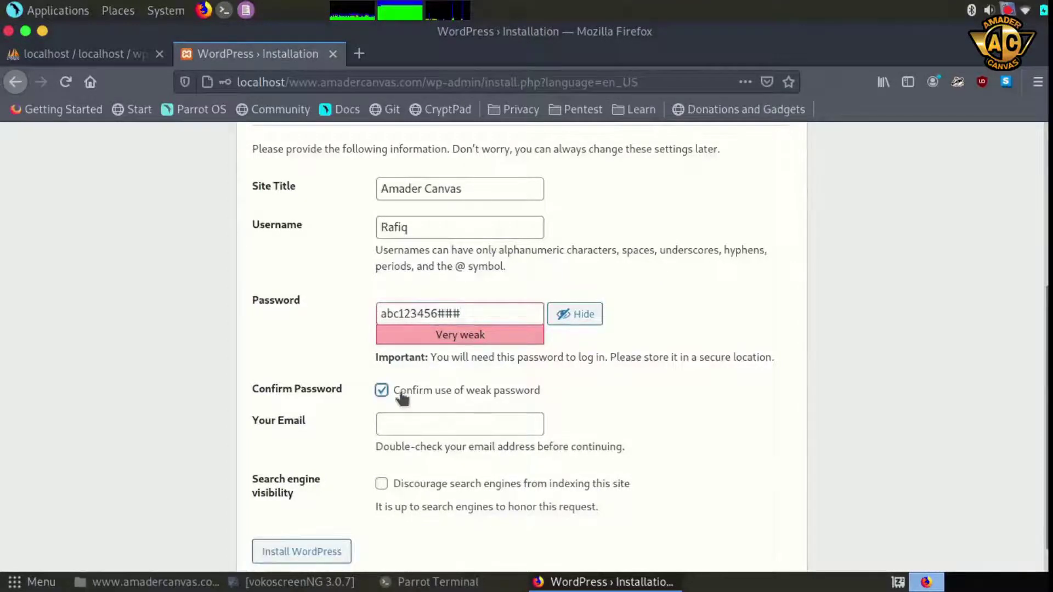
Paste in the admin email, discourage search engine indexing, and install WordPress
click(388, 424)
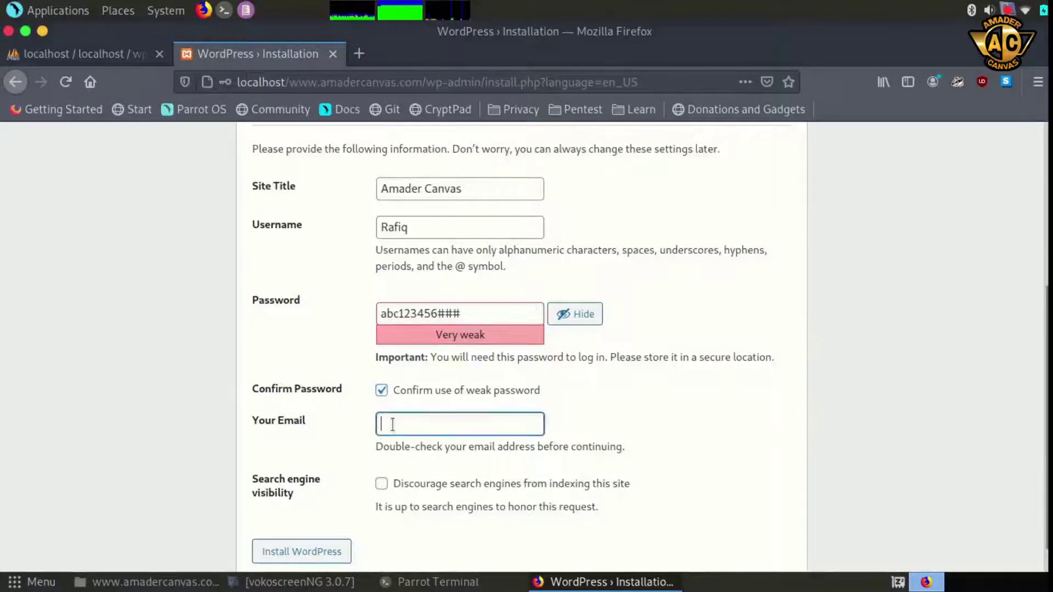
key(ctrl+v)
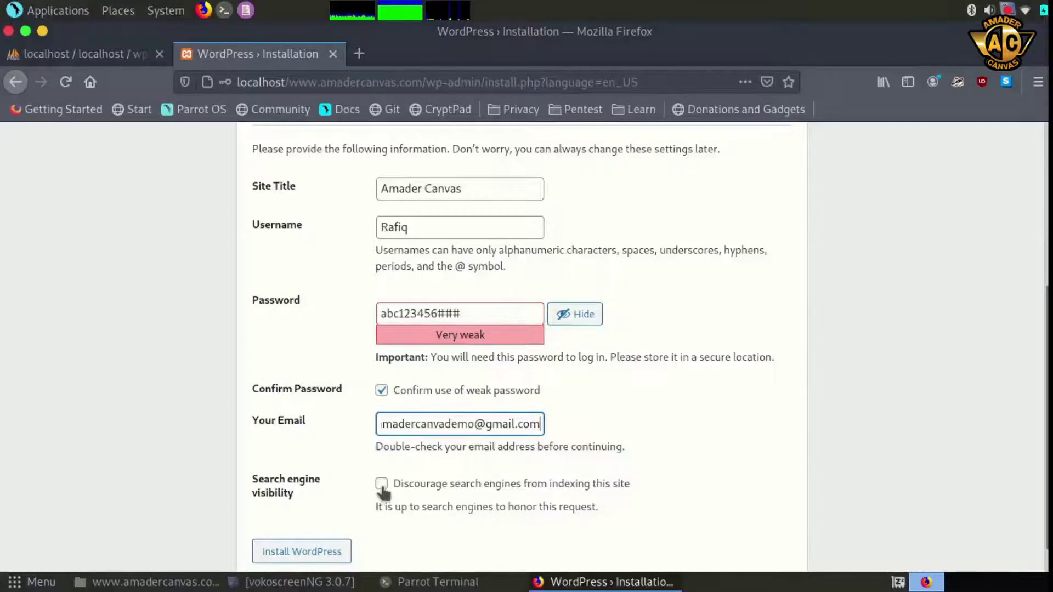
click(382, 485)
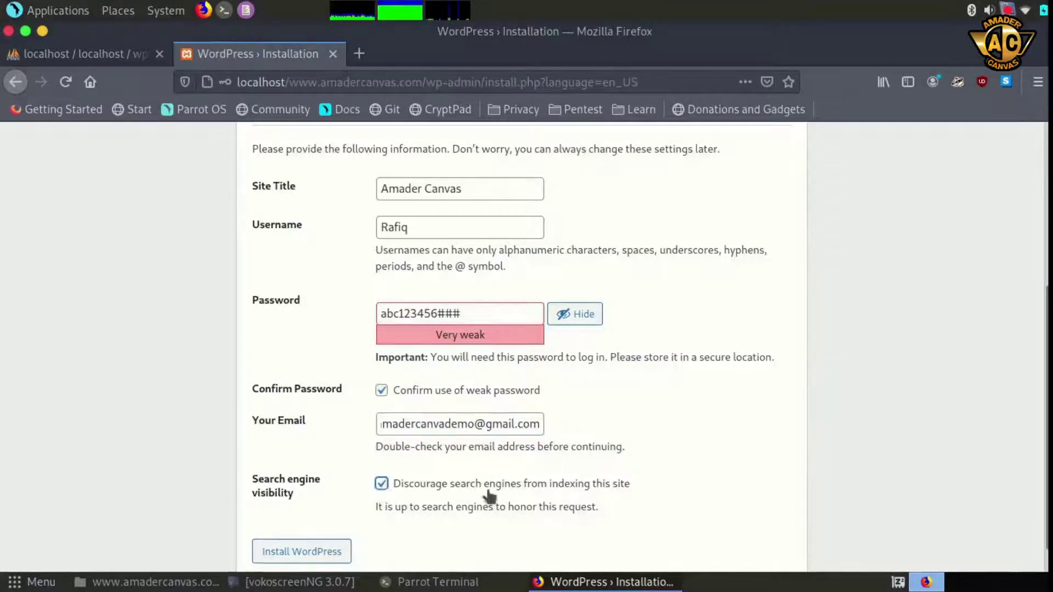
scroll(583, 479, down, 1)
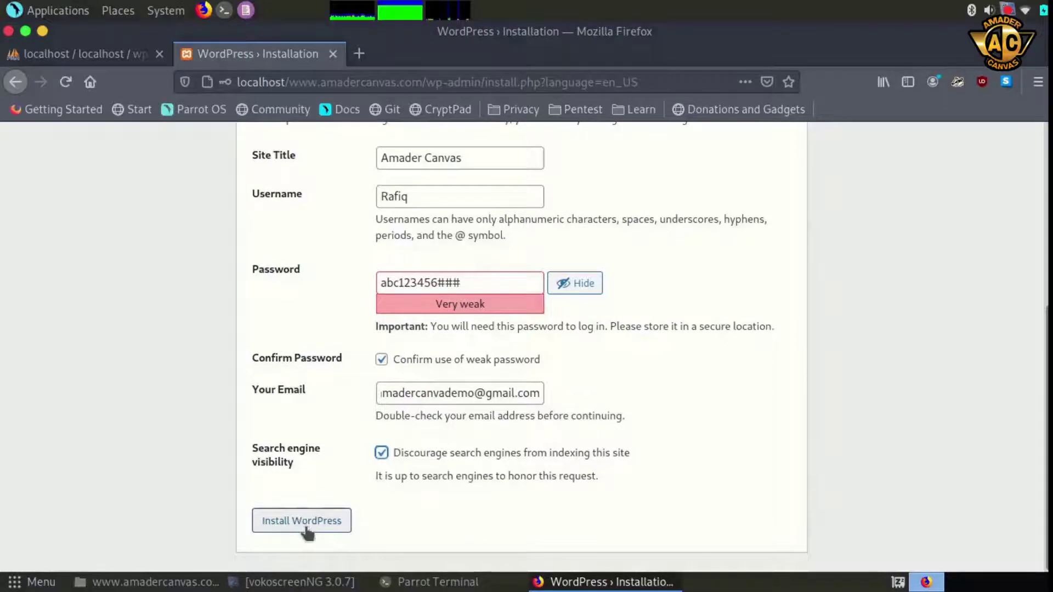
click(303, 521)
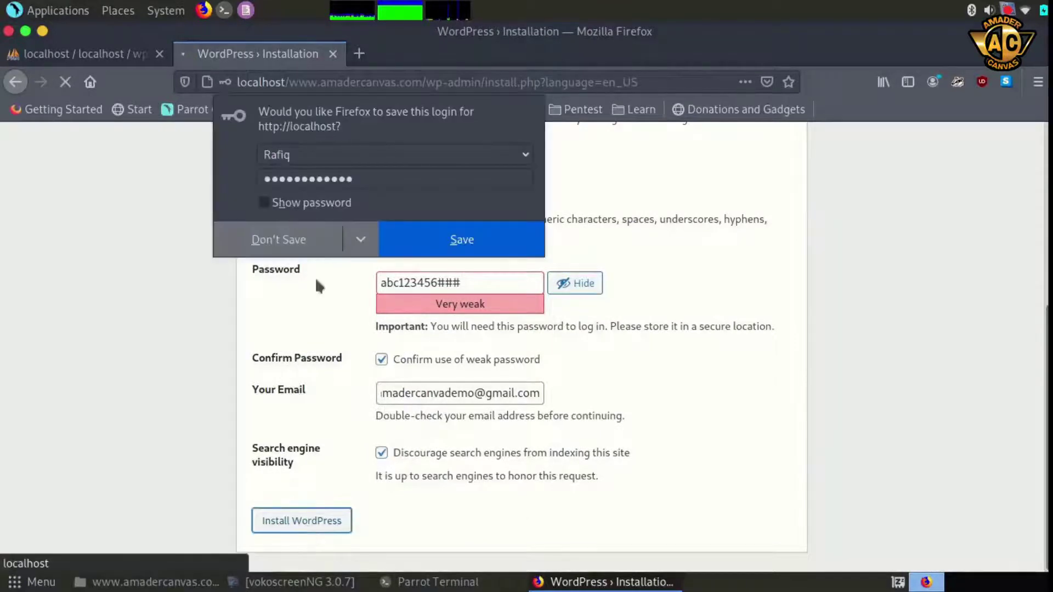
Decline Firefox's save-login prompt and go from the Success page to the Amader Canvas login page
click(300, 239)
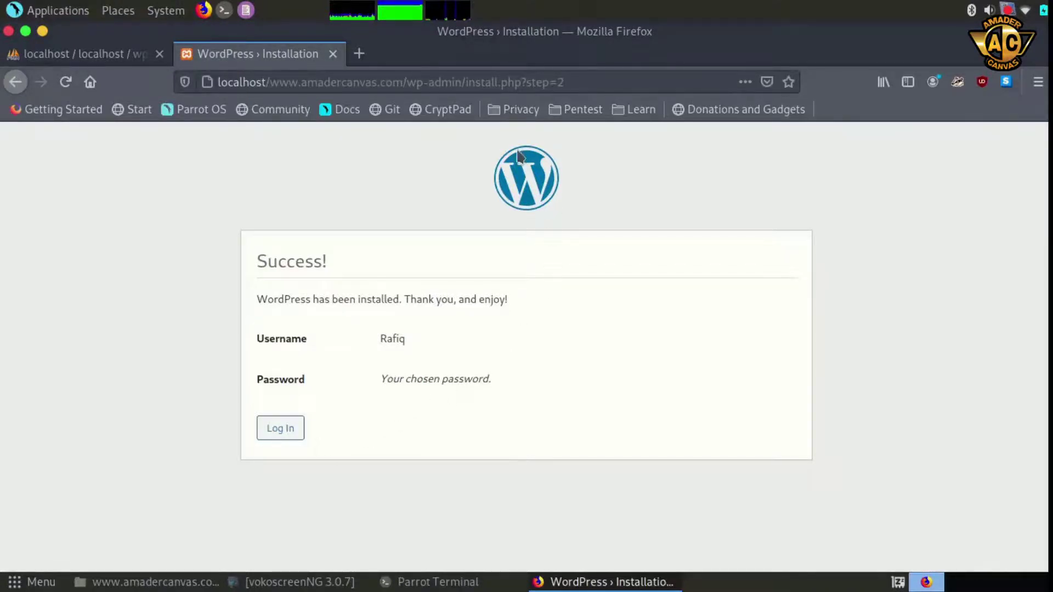
click(287, 431)
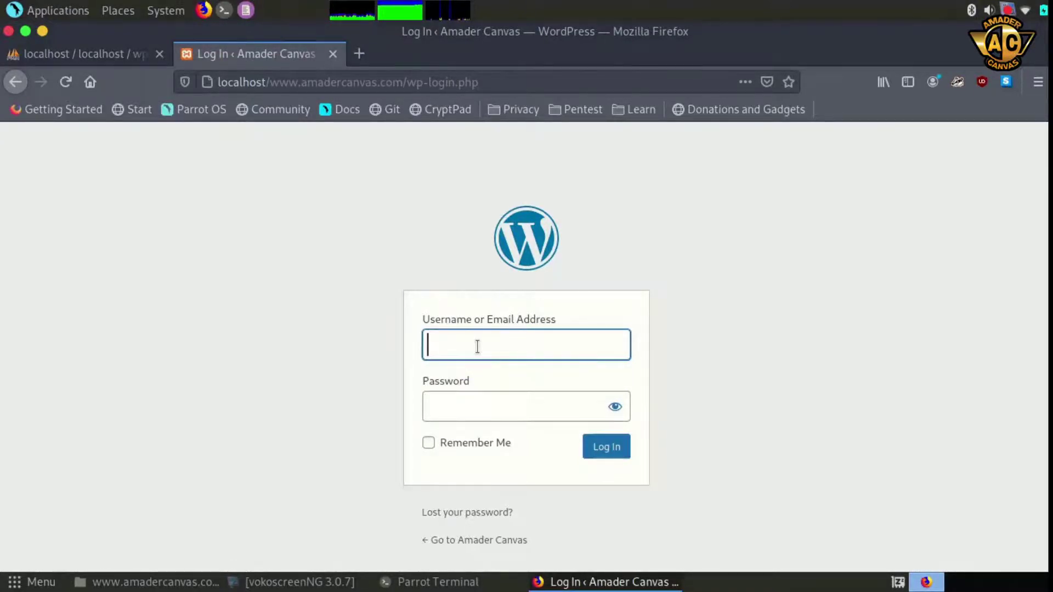
Log in with the admin username and pasted password, Remember Me ticked, without saving the login
text(Rafiq)
click(473, 417)
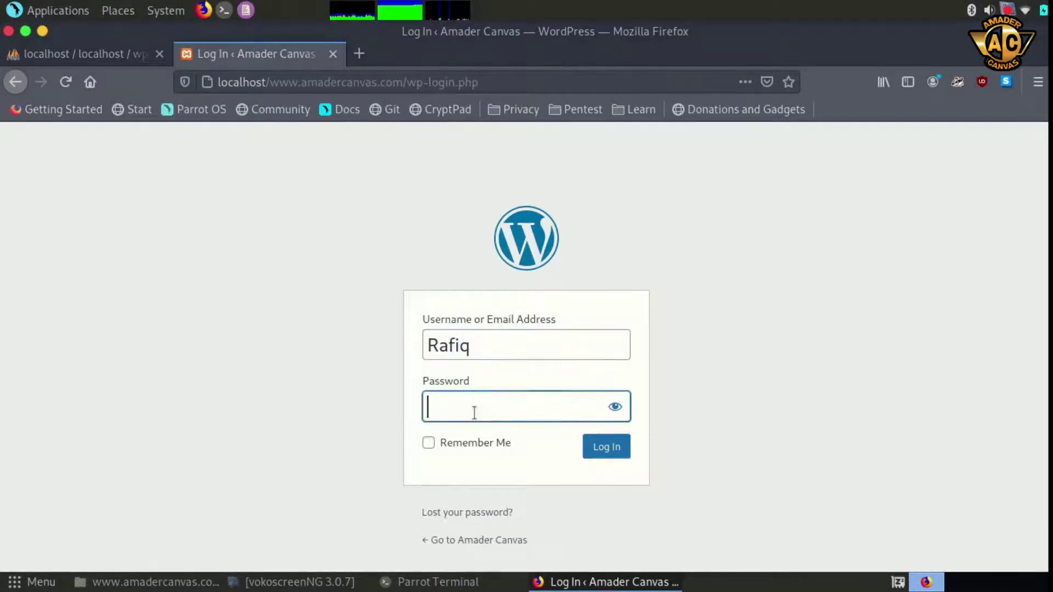
key(ctrl+v)
click(616, 411)
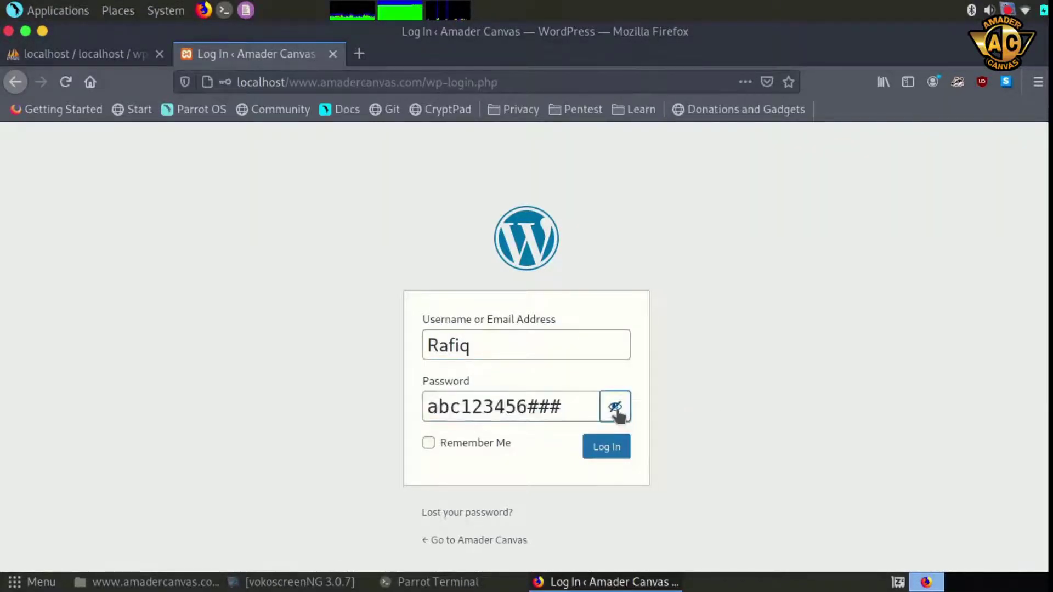
click(617, 413)
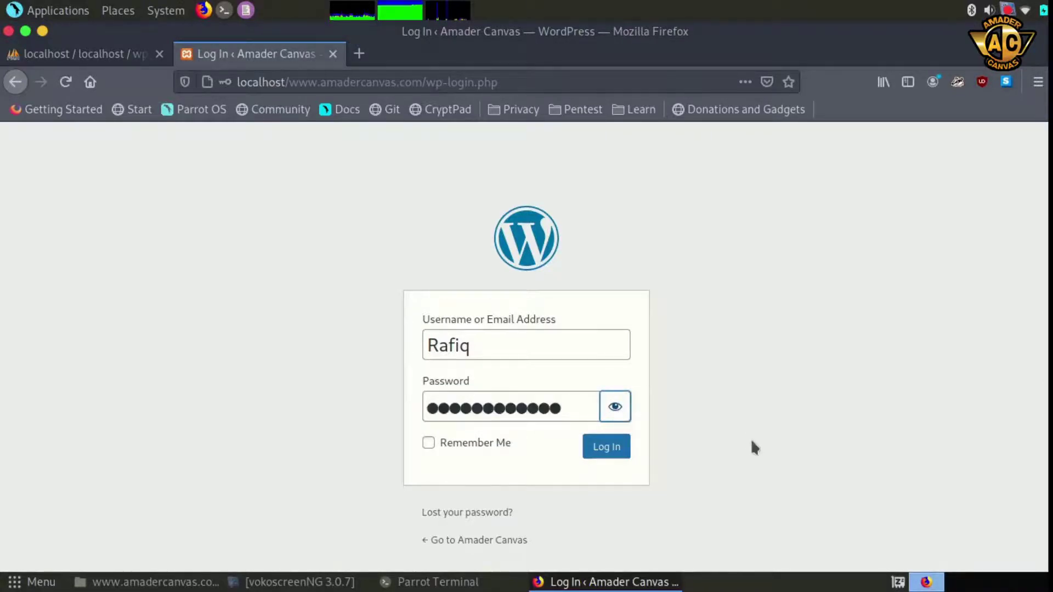
click(429, 443)
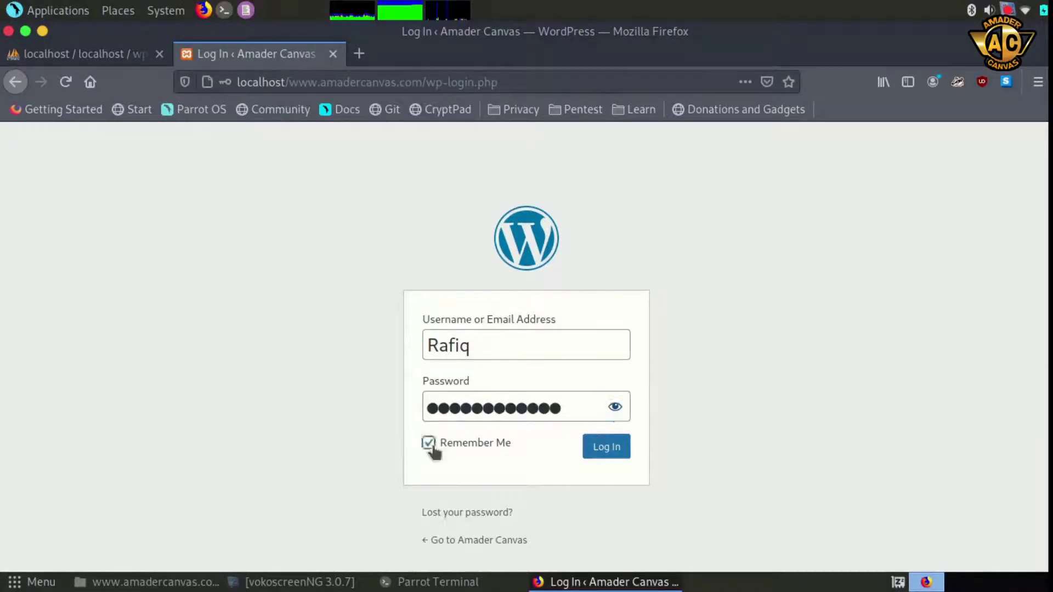
click(611, 458)
click(610, 459)
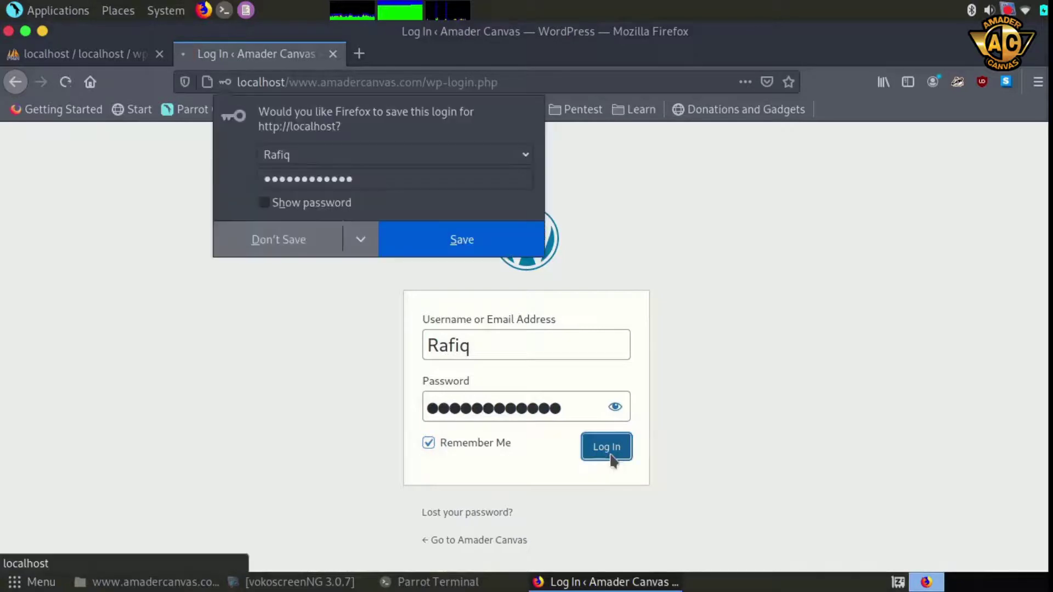
click(276, 244)
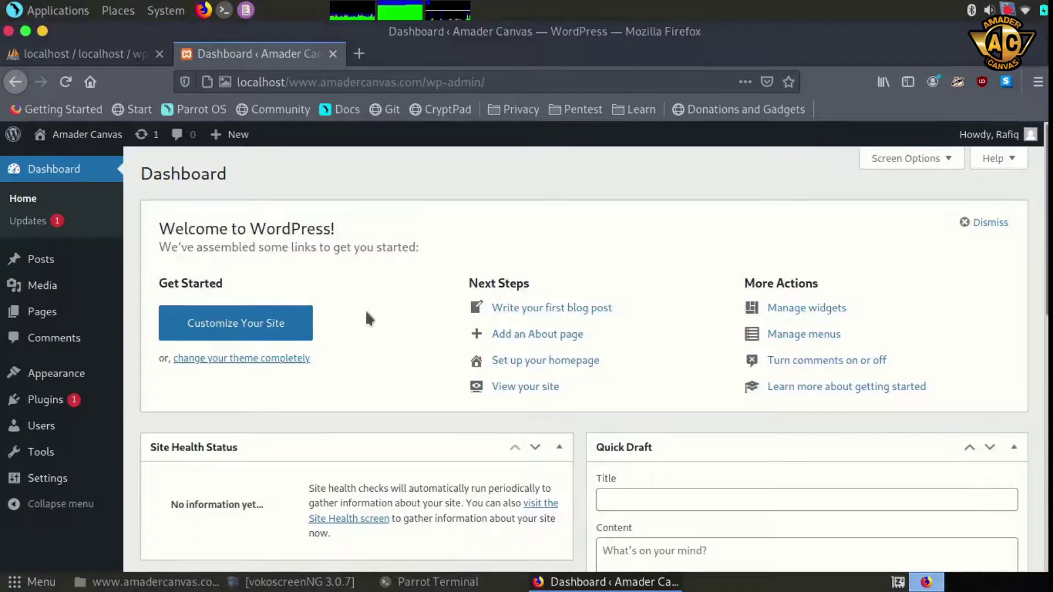
View All Posts, then the Pages list with the draft Privacy Policy and published Sample Page
mouse_move(55, 268)
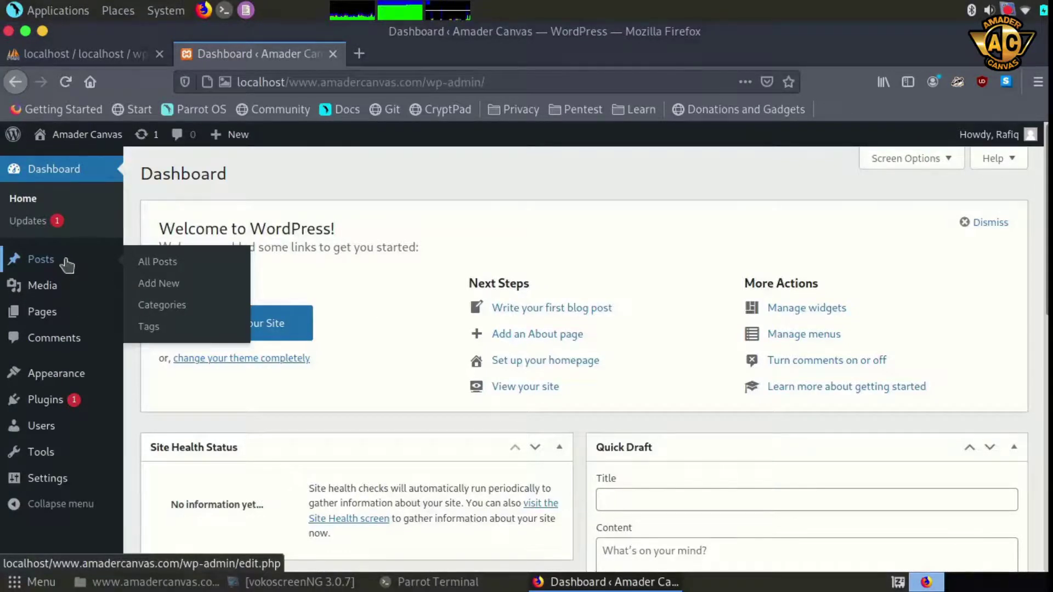
click(62, 264)
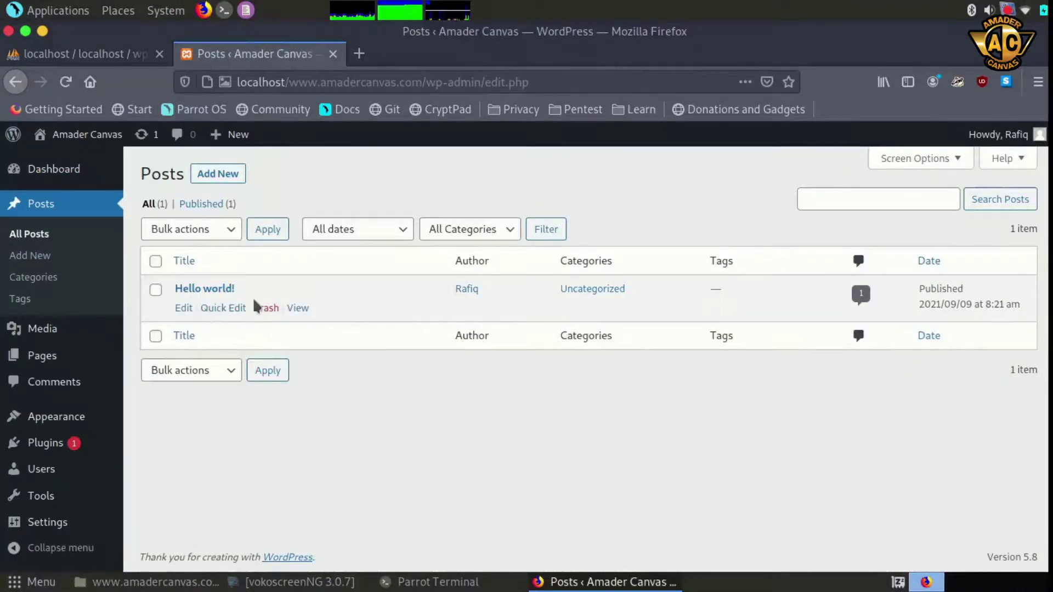
mouse_move(52, 332)
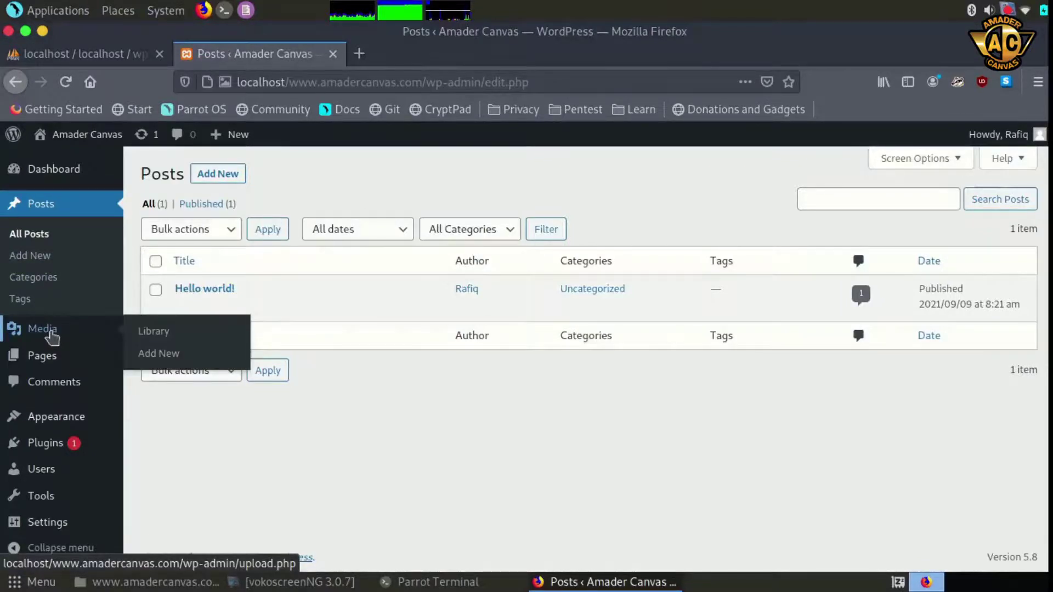
click(54, 356)
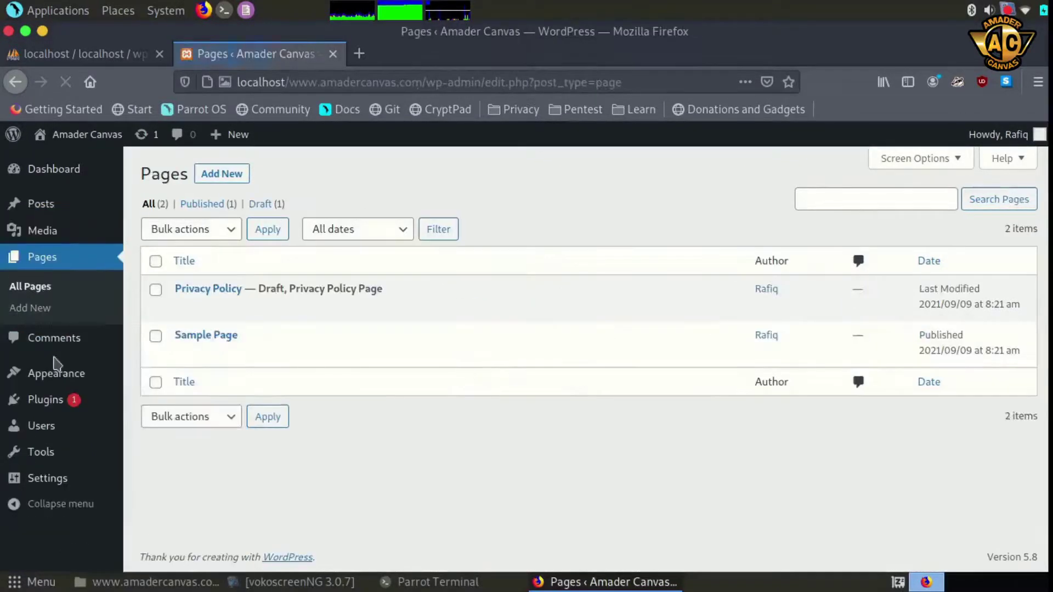
mouse_move(447, 296)
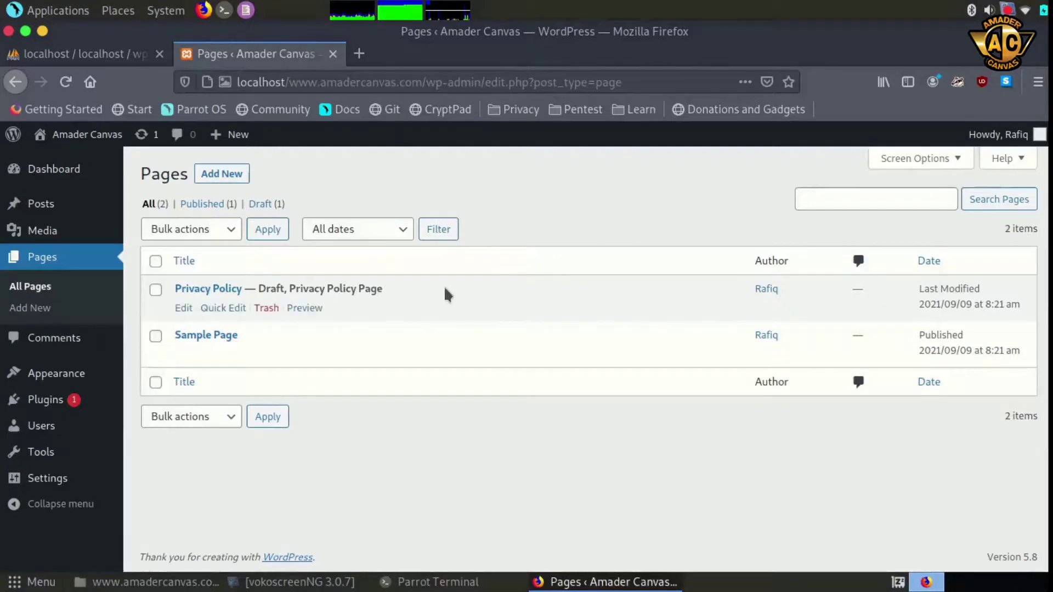
mouse_move(308, 328)
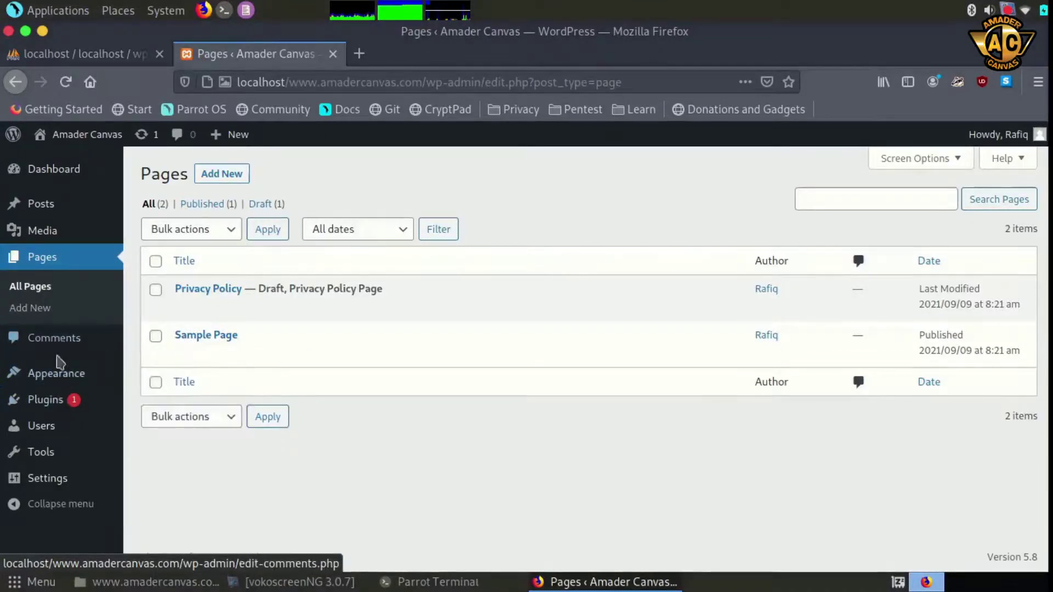
Look over the Comments screen and the installed Plugins list, including its search box
click(55, 339)
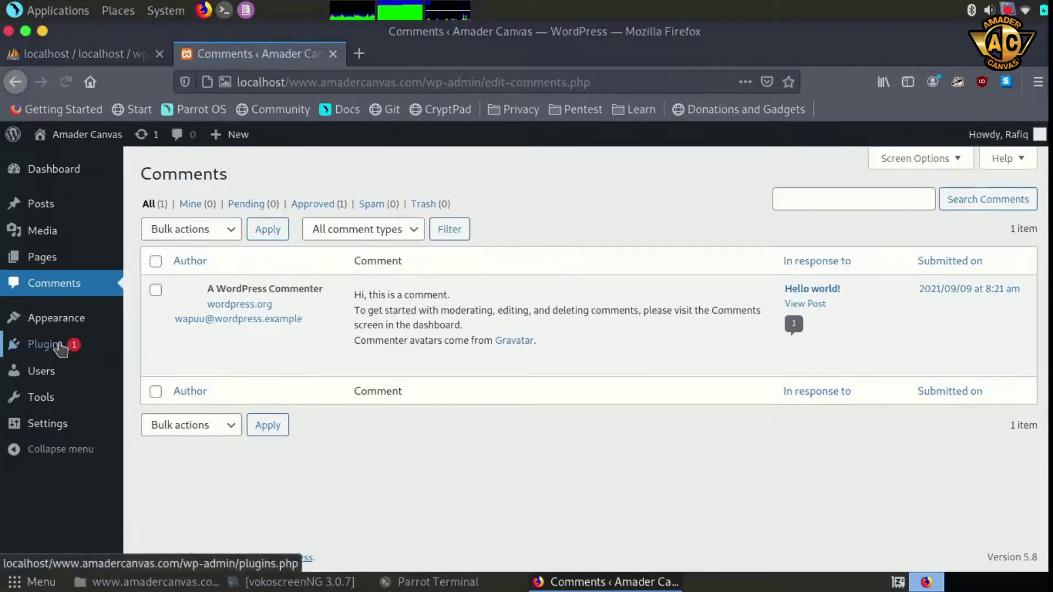
click(62, 351)
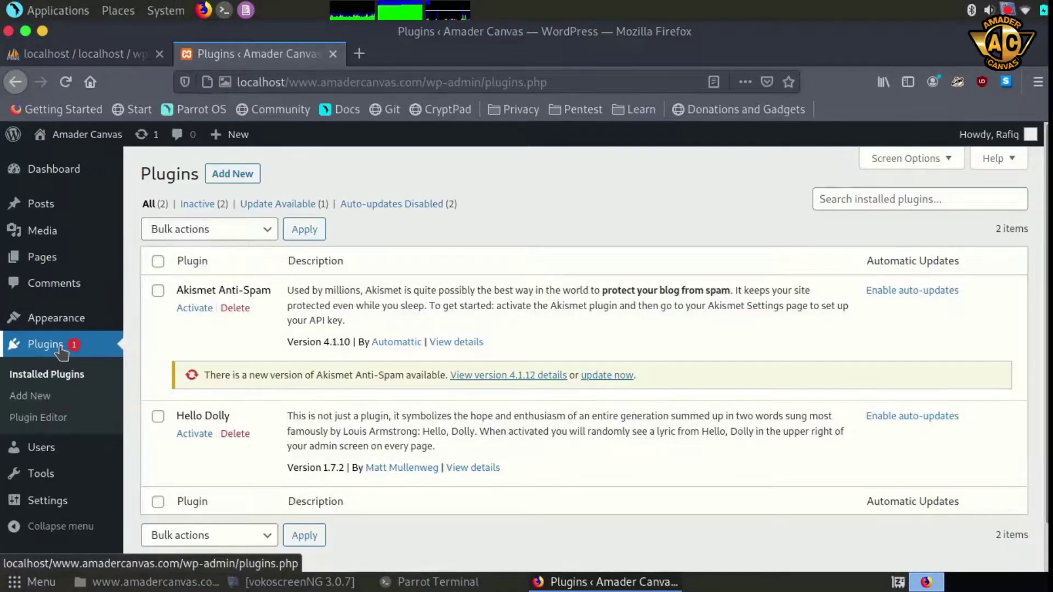
scroll(336, 333, down, 2)
scroll(250, 432, up, 2)
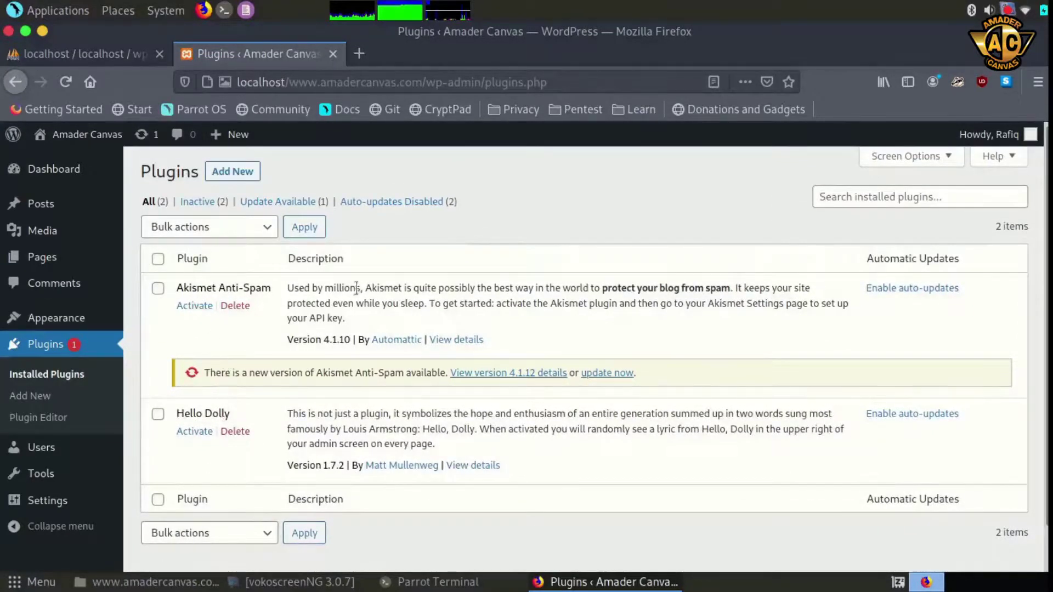
scroll(274, 244, up, 1)
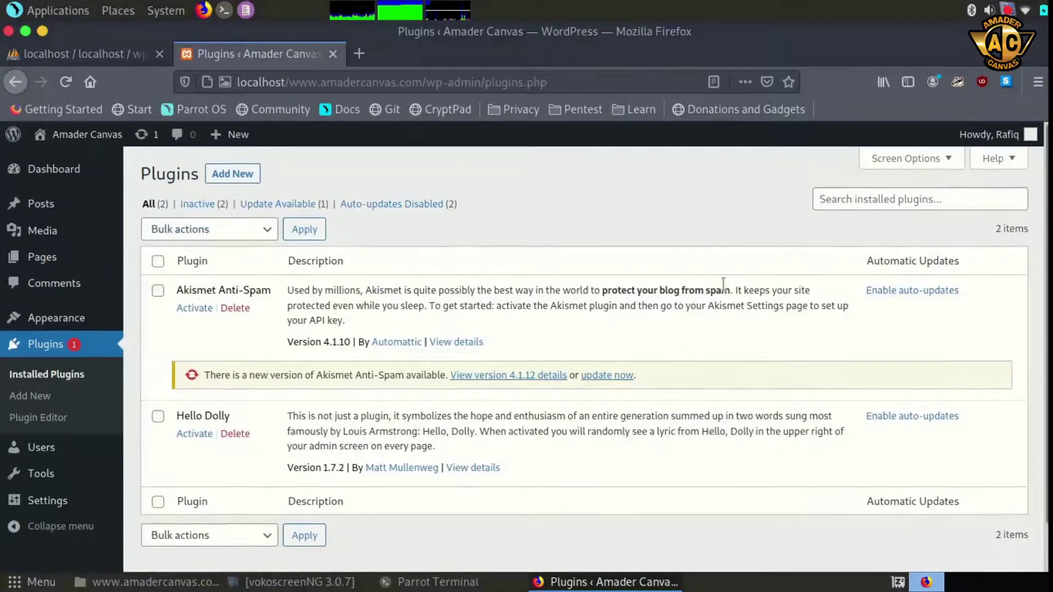
click(858, 199)
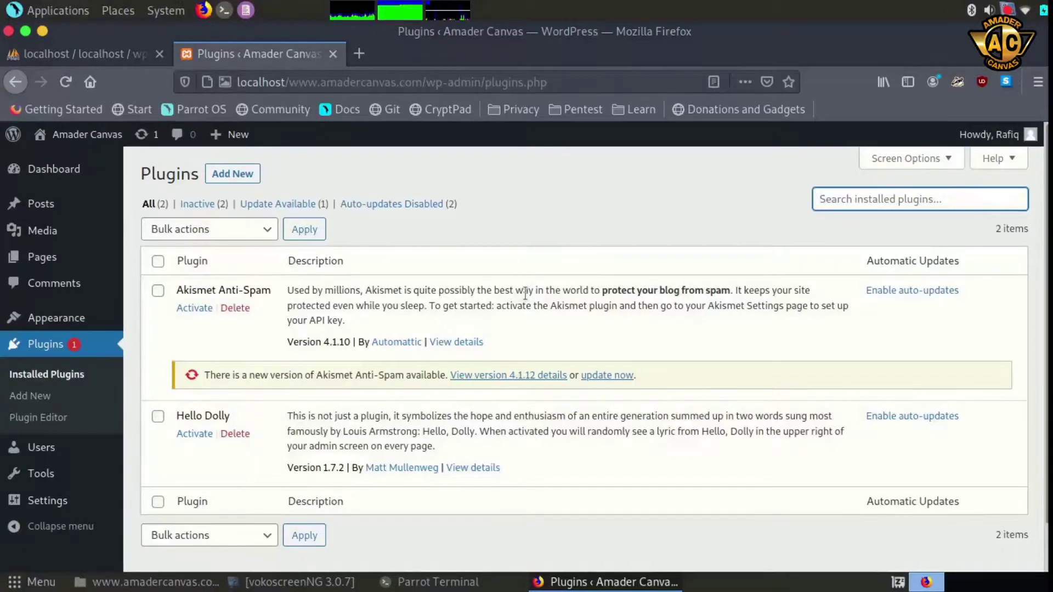
Check the single-admin Users list and the Tools page, then return to the Dashboard
click(54, 457)
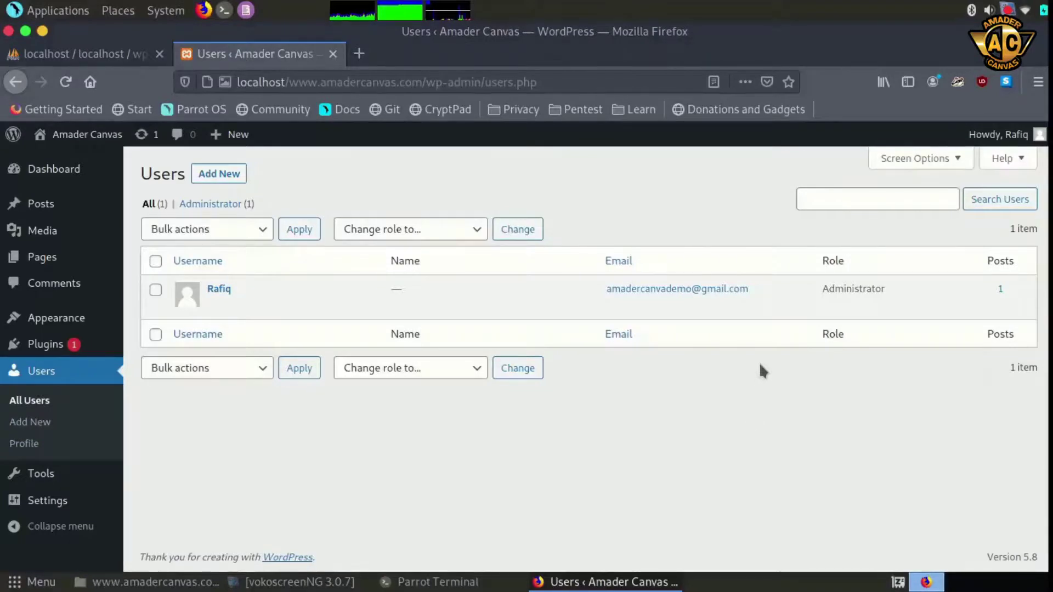
mouse_move(353, 291)
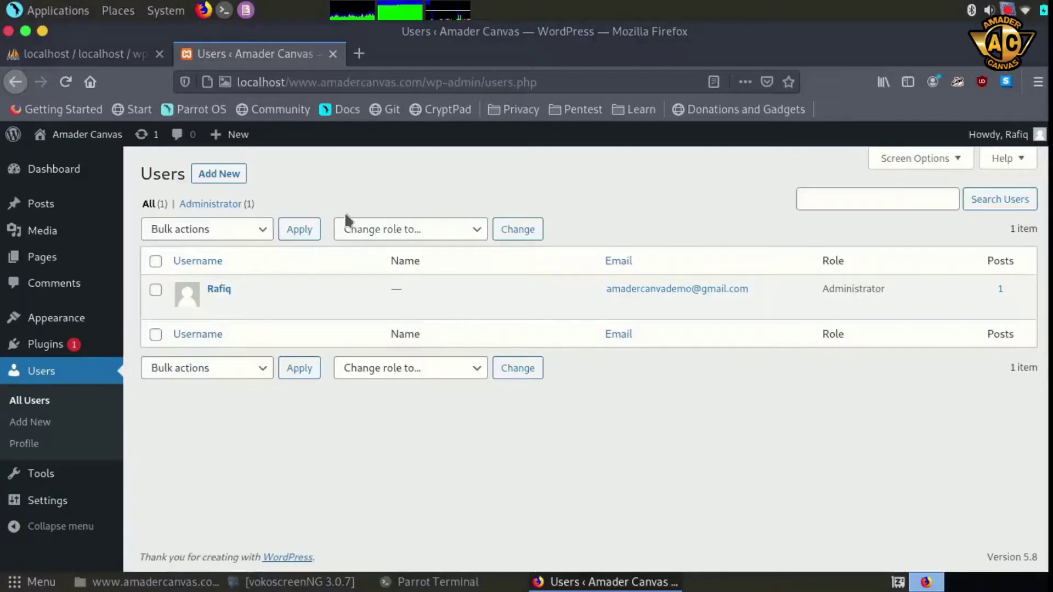
click(47, 478)
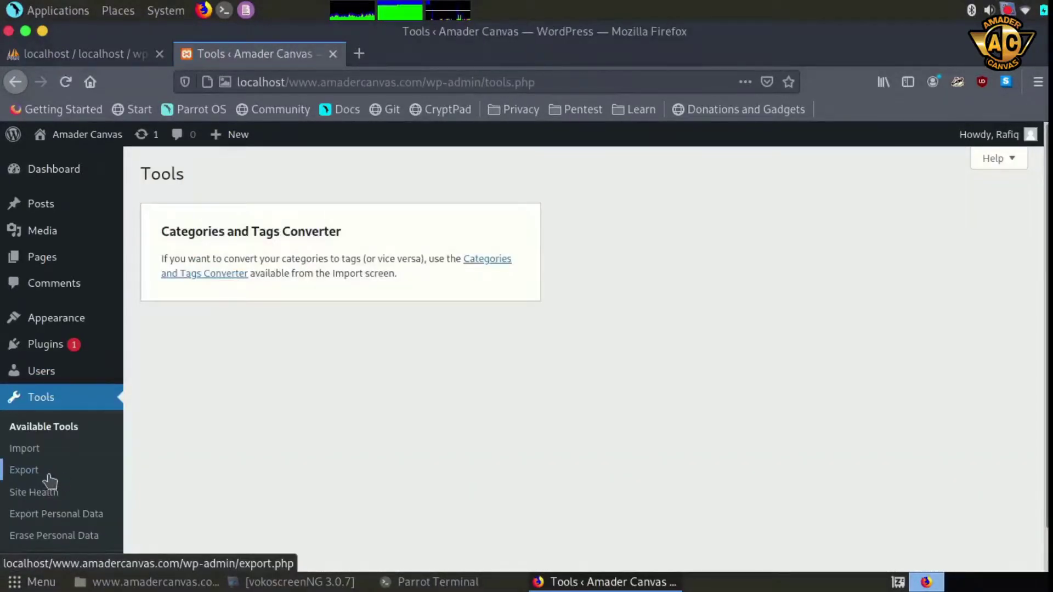
click(59, 174)
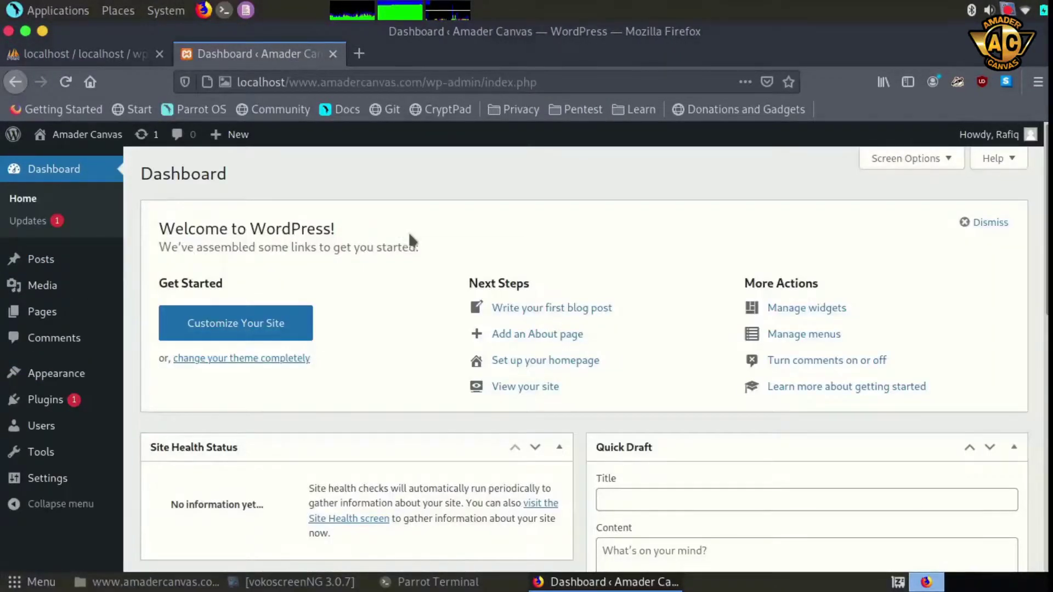
scroll(378, 250, down, 2)
scroll(375, 252, up, 2)
click(361, 57)
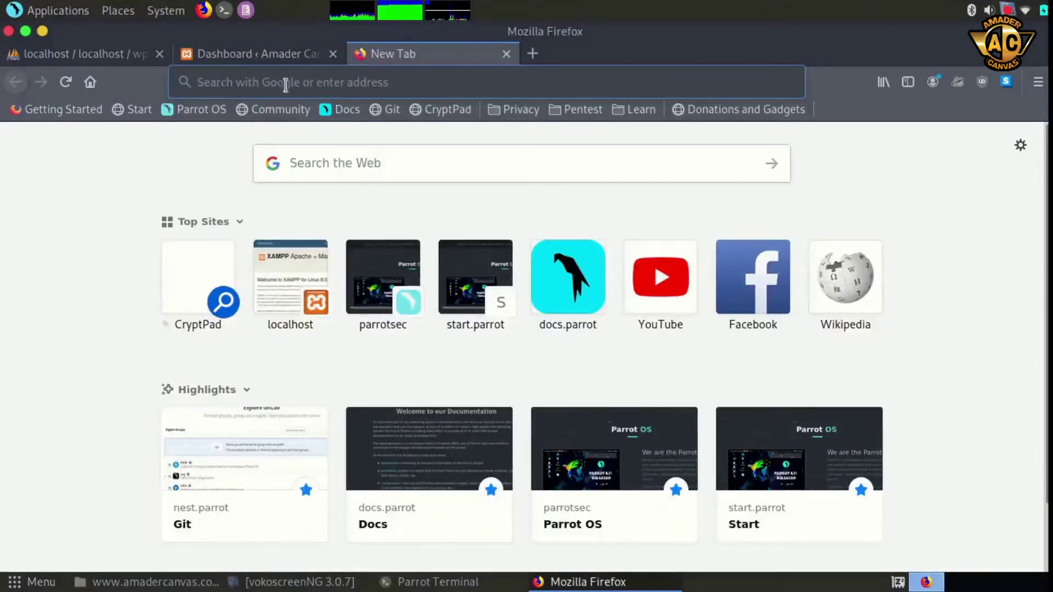
text(loc)
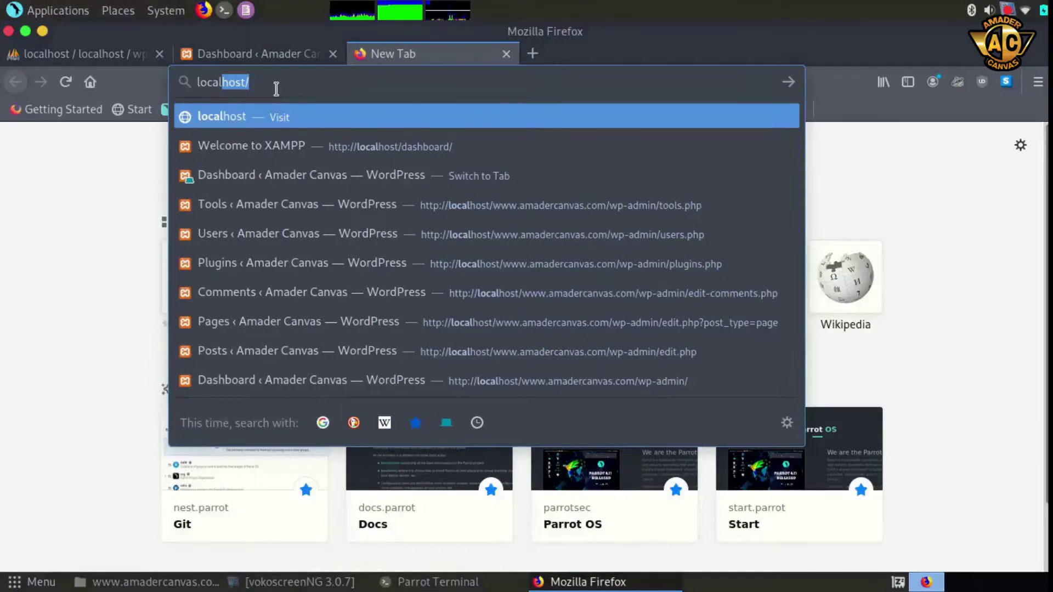
text(al)
click(274, 83)
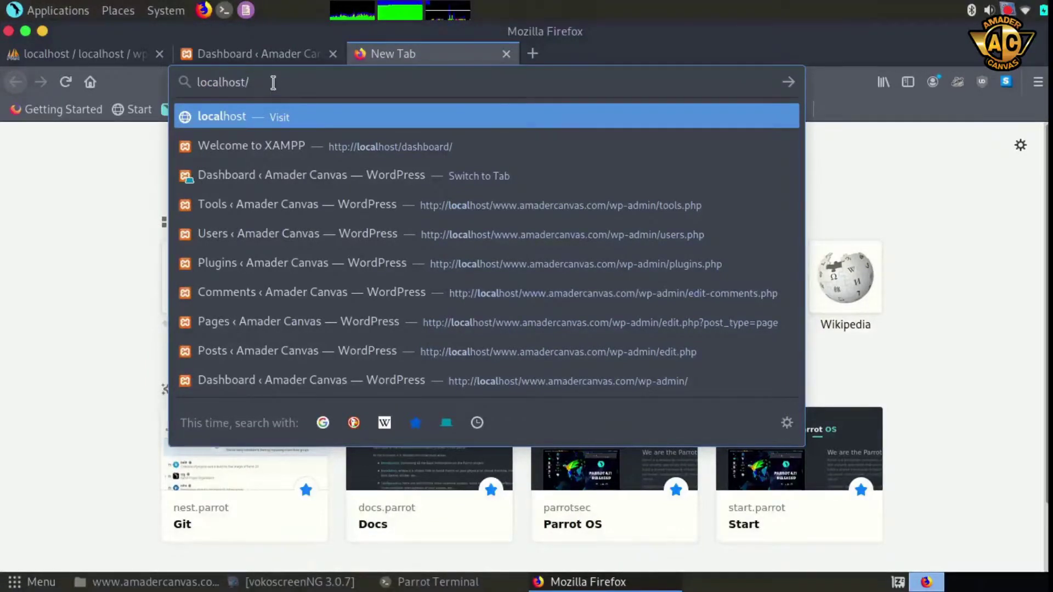
text(www.amadercanvas.com/)
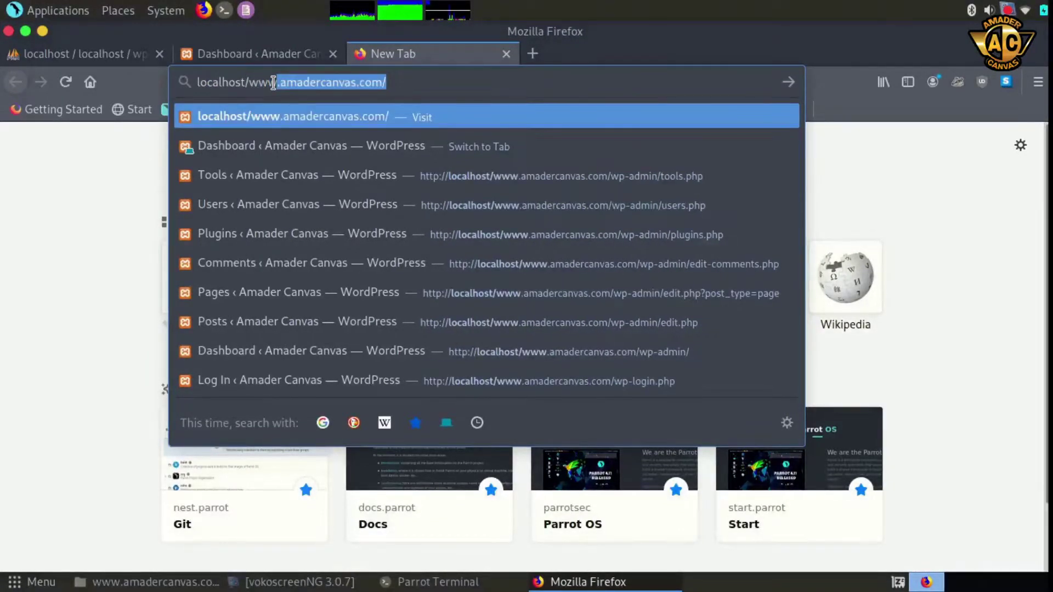
click(395, 83)
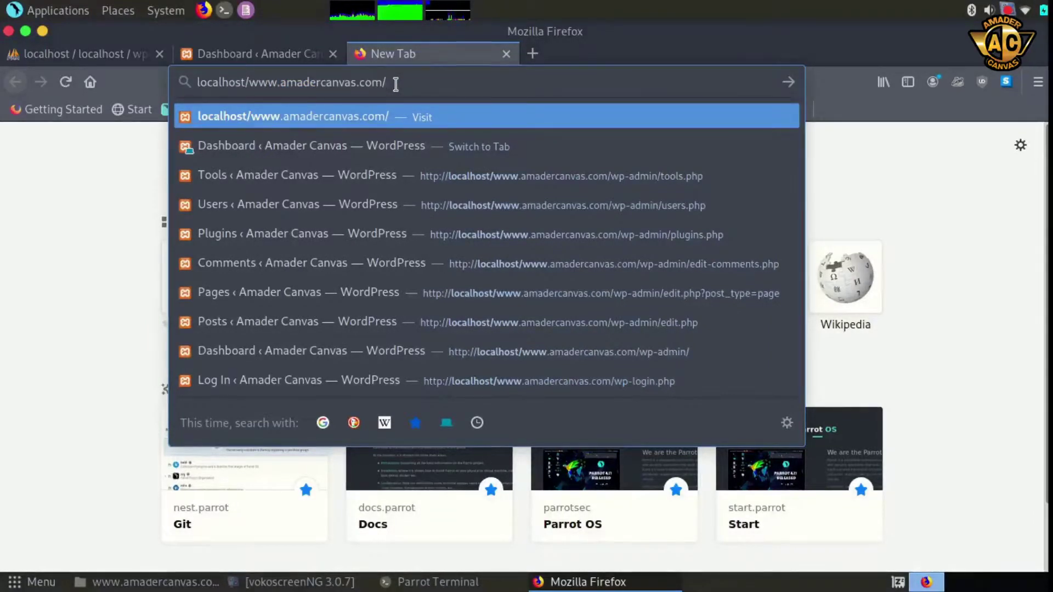
key(Return)
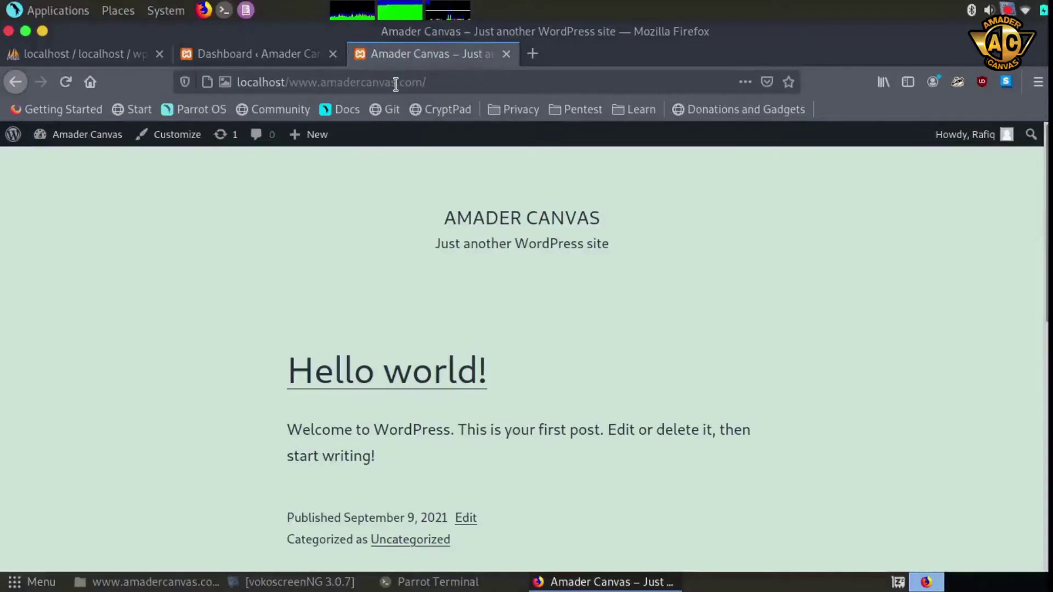
scroll(643, 339, down, 6)
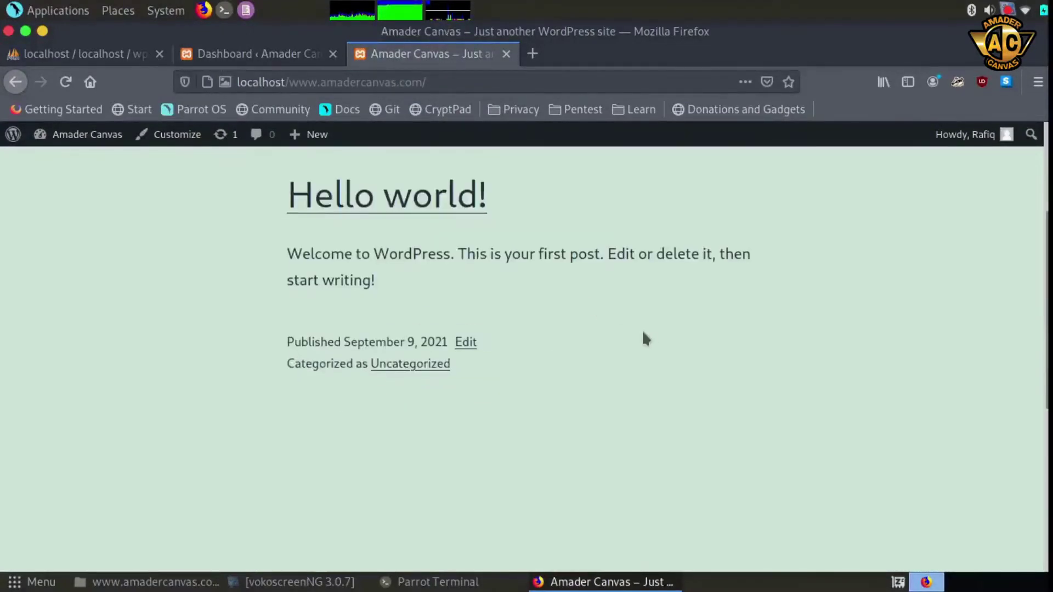
scroll(650, 337, down, 3)
scroll(653, 335, up, 9)
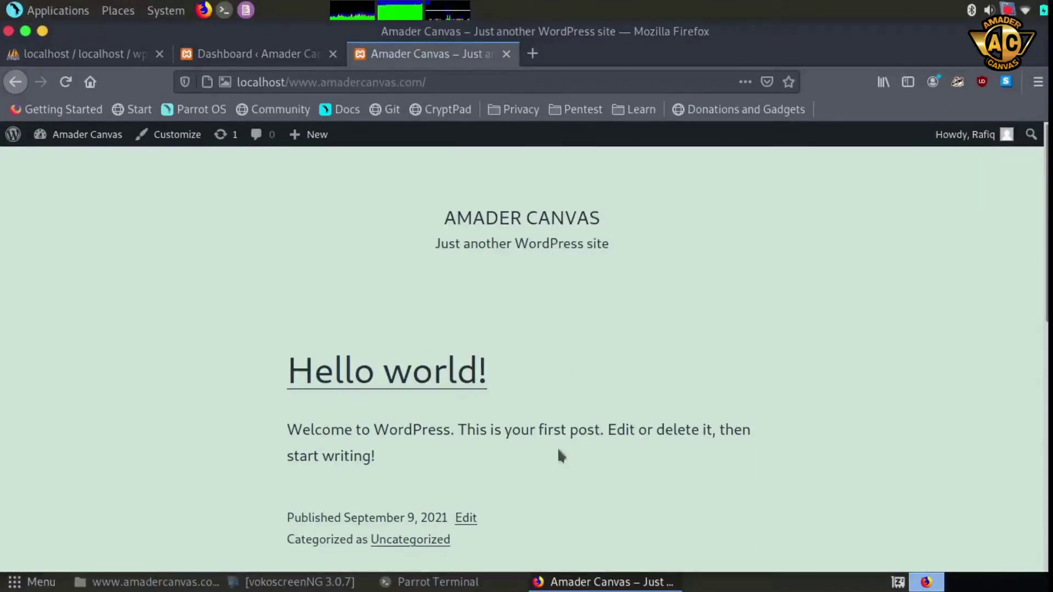
scroll(558, 446, down, 2)
scroll(558, 446, up, 2)
drag(444, 218, 608, 222)
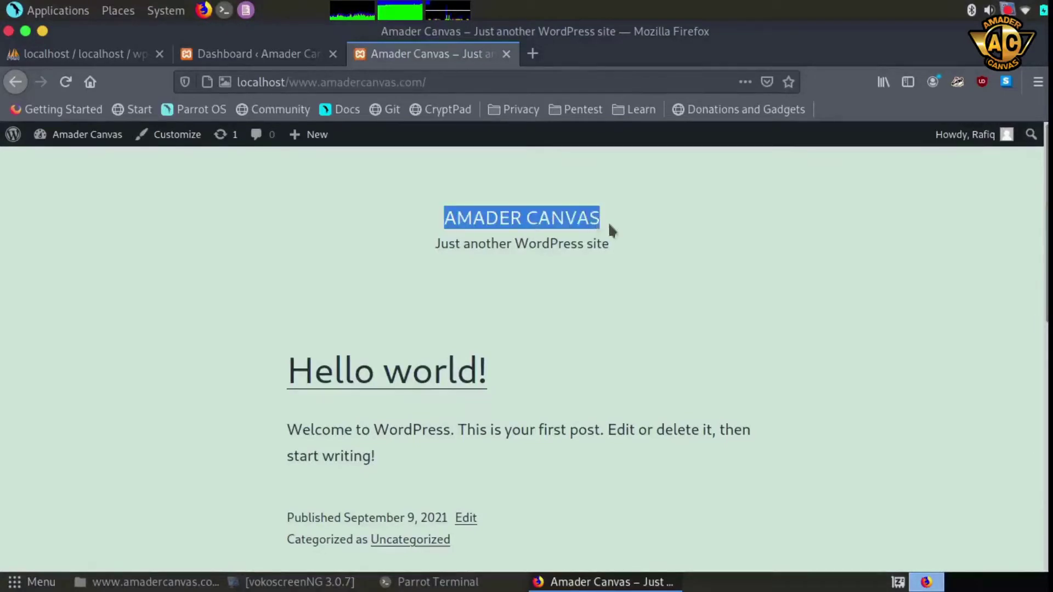
click(631, 291)
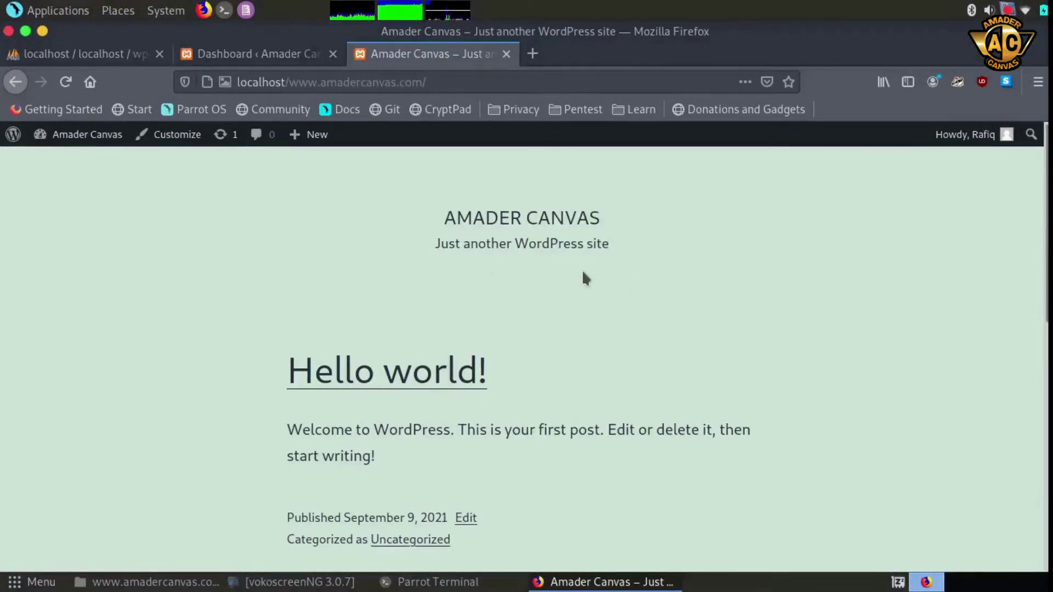
scroll(619, 308, down, 8)
scroll(625, 320, up, 8)
scroll(724, 312, down, 8)
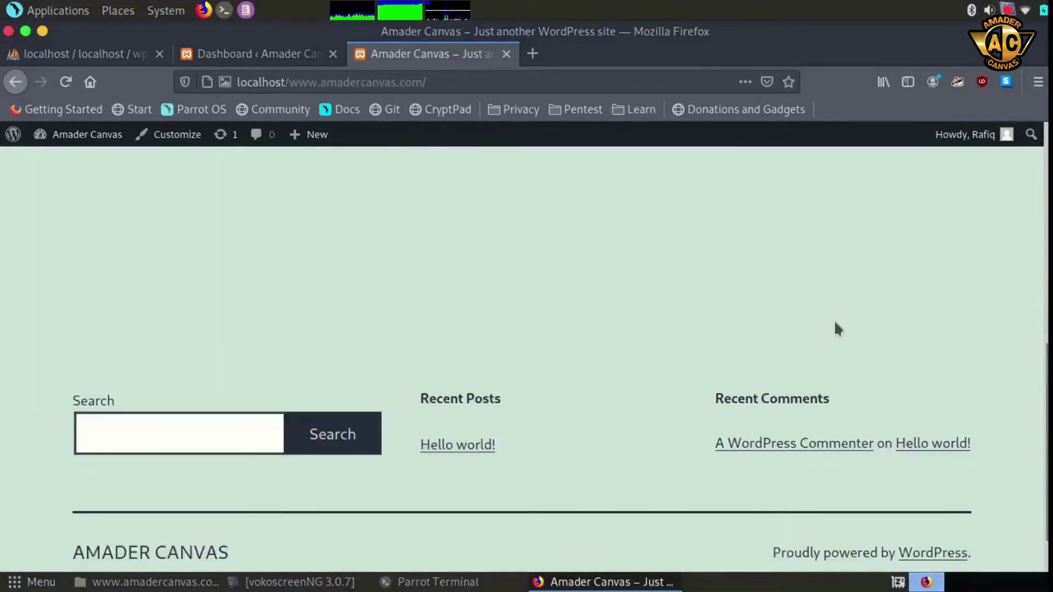
scroll(739, 328, up, 8)
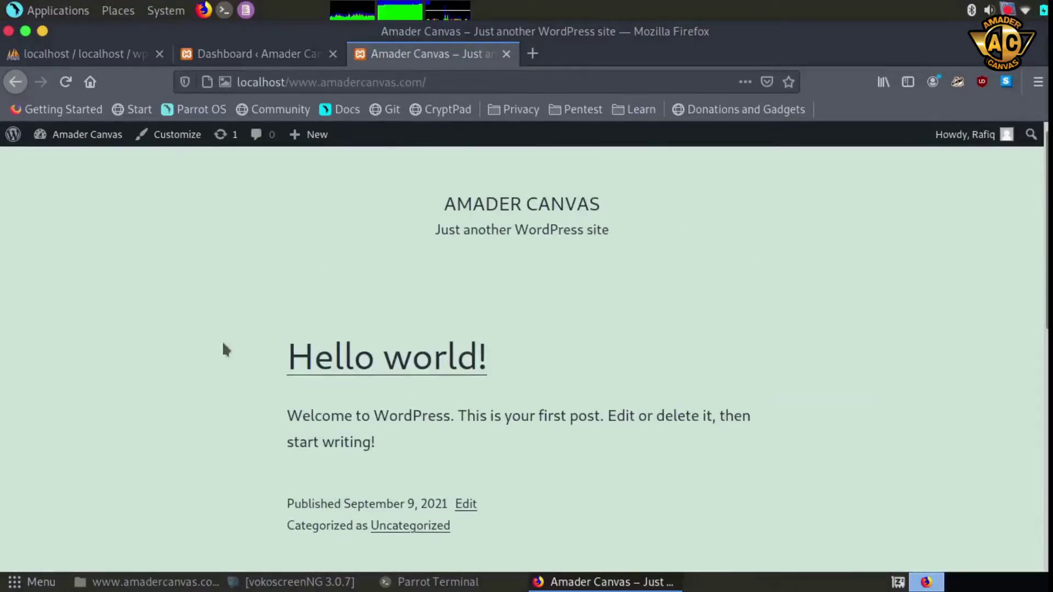
mouse_move(991, 146)
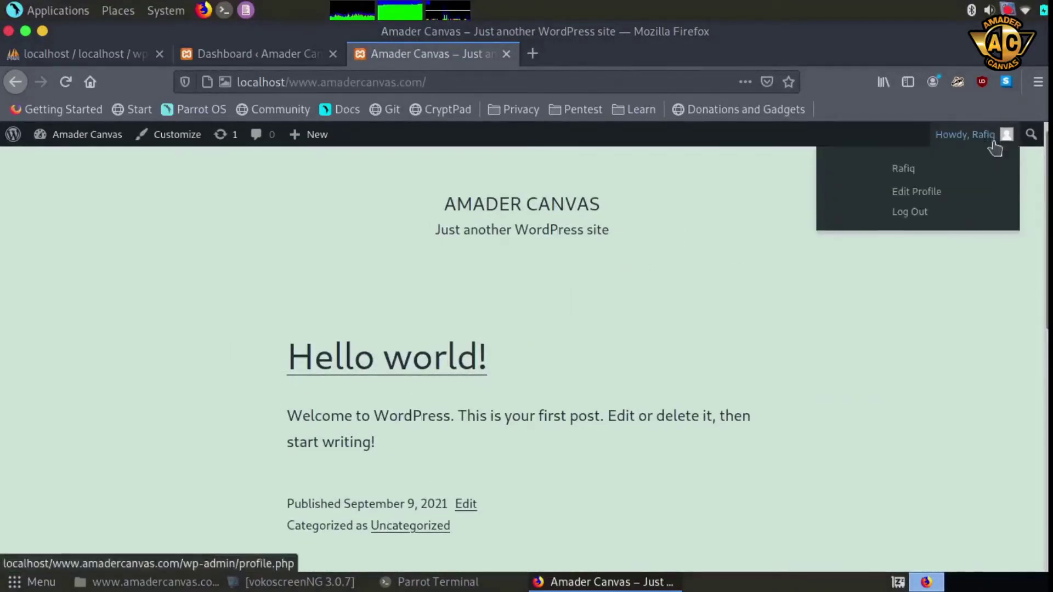